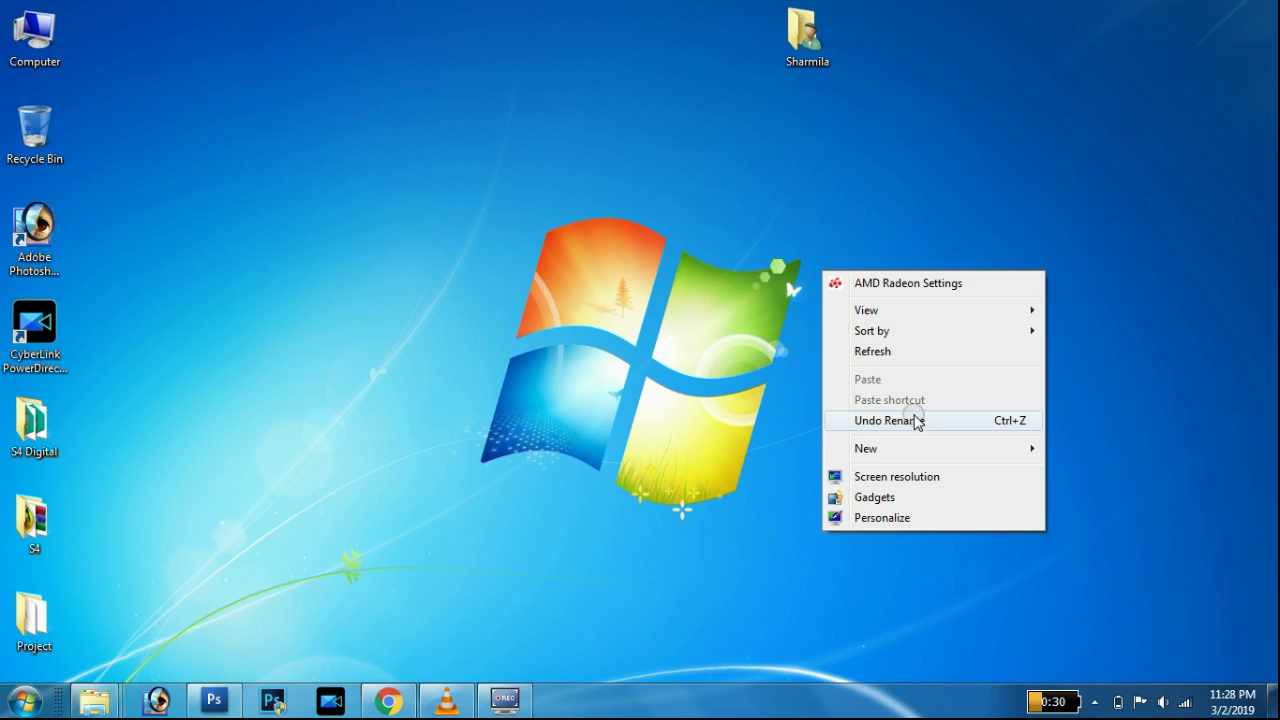
- Refresh the Windows desktop once the S4 Digital intro finishes
left_click(903, 351)
right_click(898, 347)
- Subscribe to the Lovely Boys YouTube channel
left_click(944, 426)
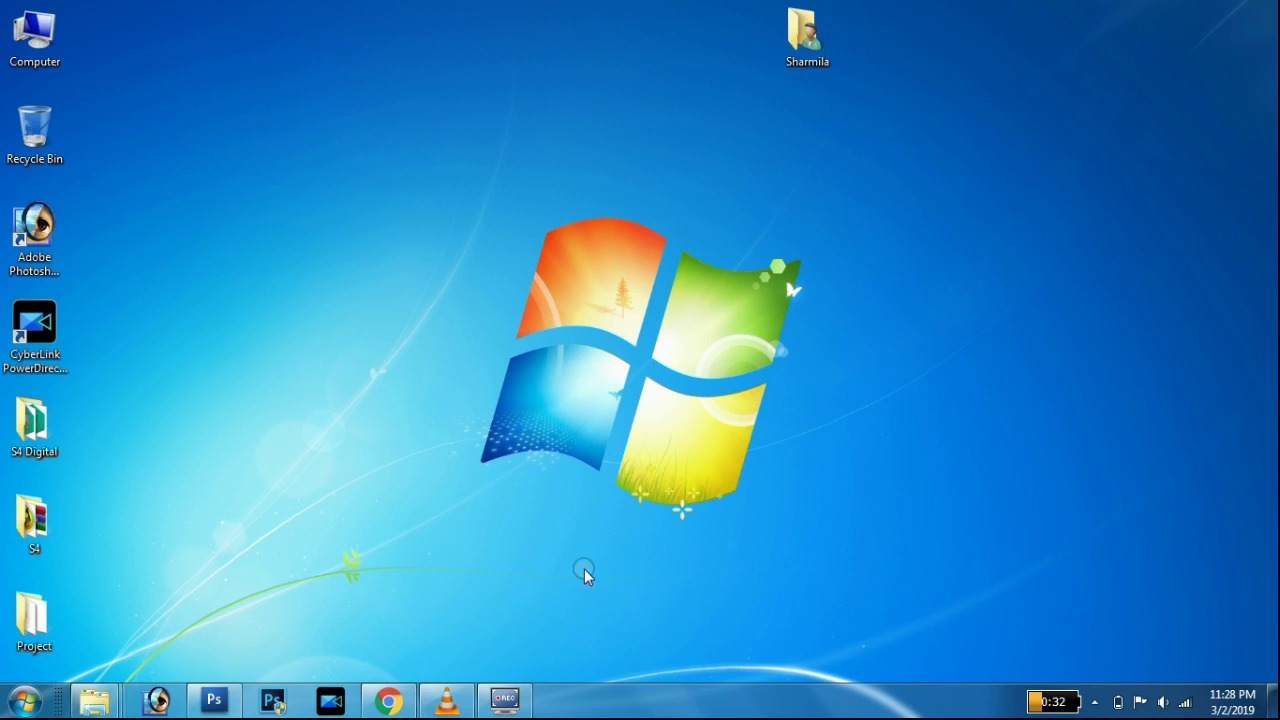
left_click(389, 700)
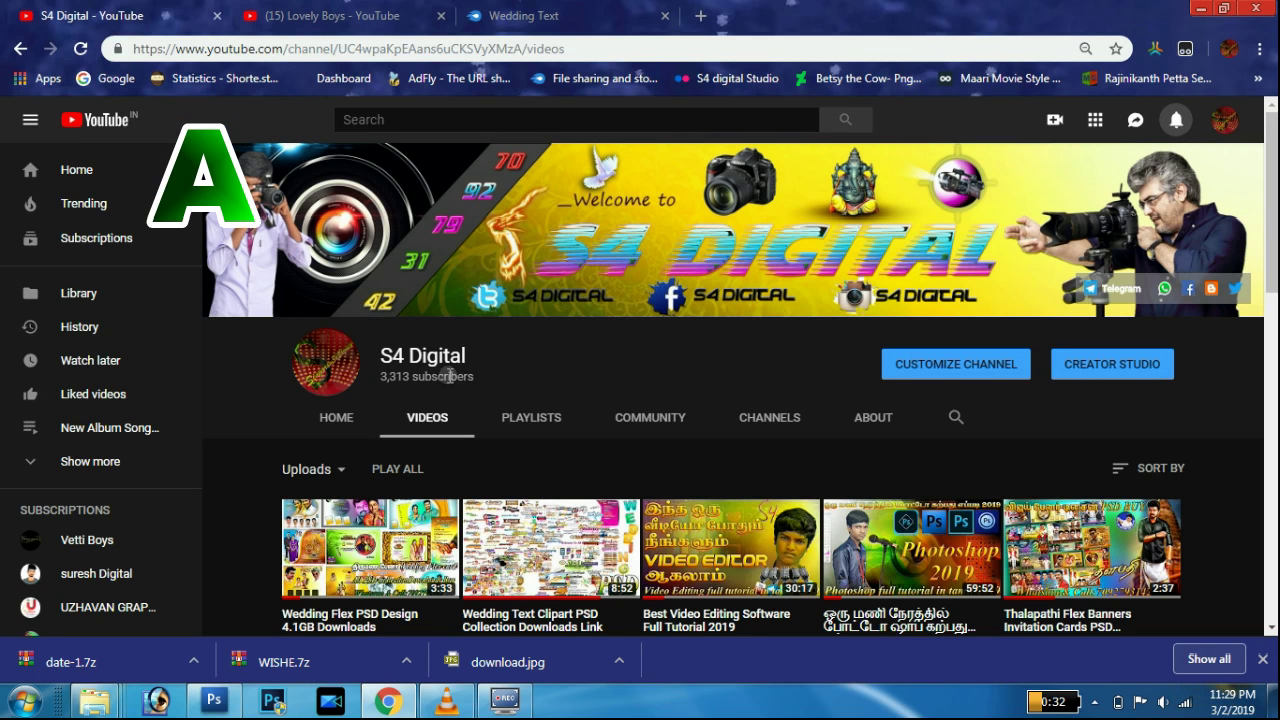
left_click(510, 15)
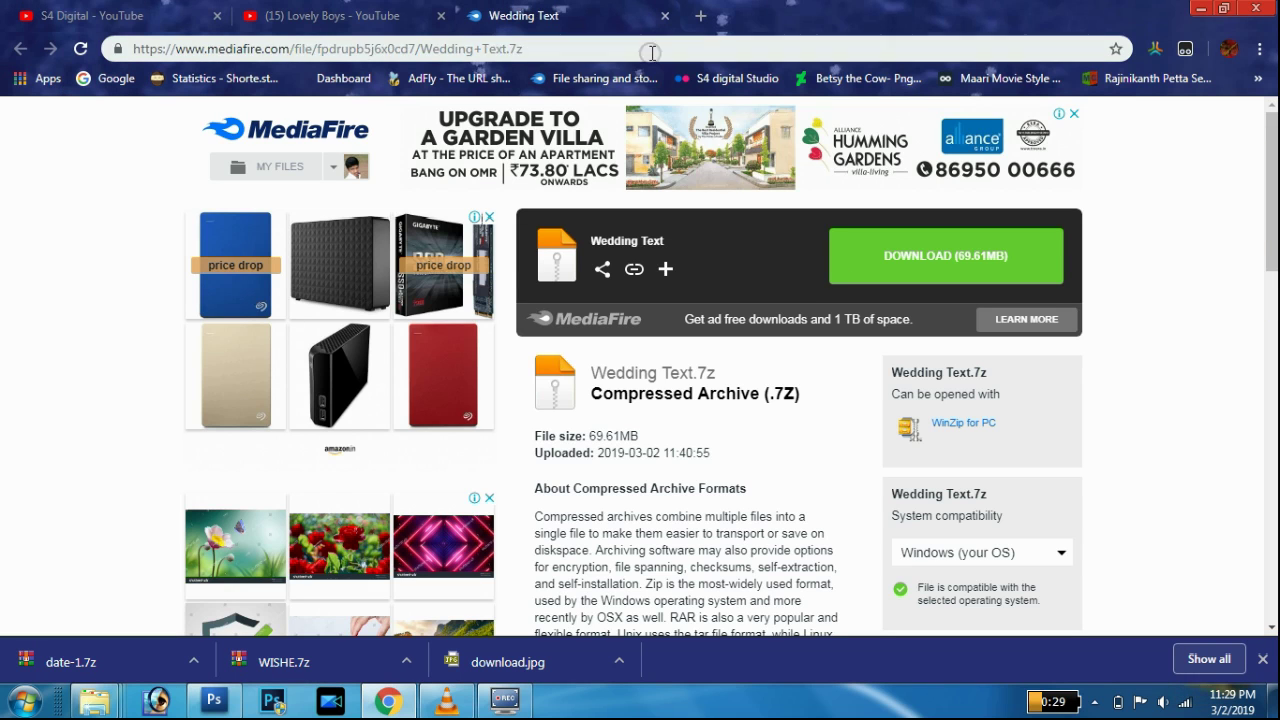
left_click(330, 16)
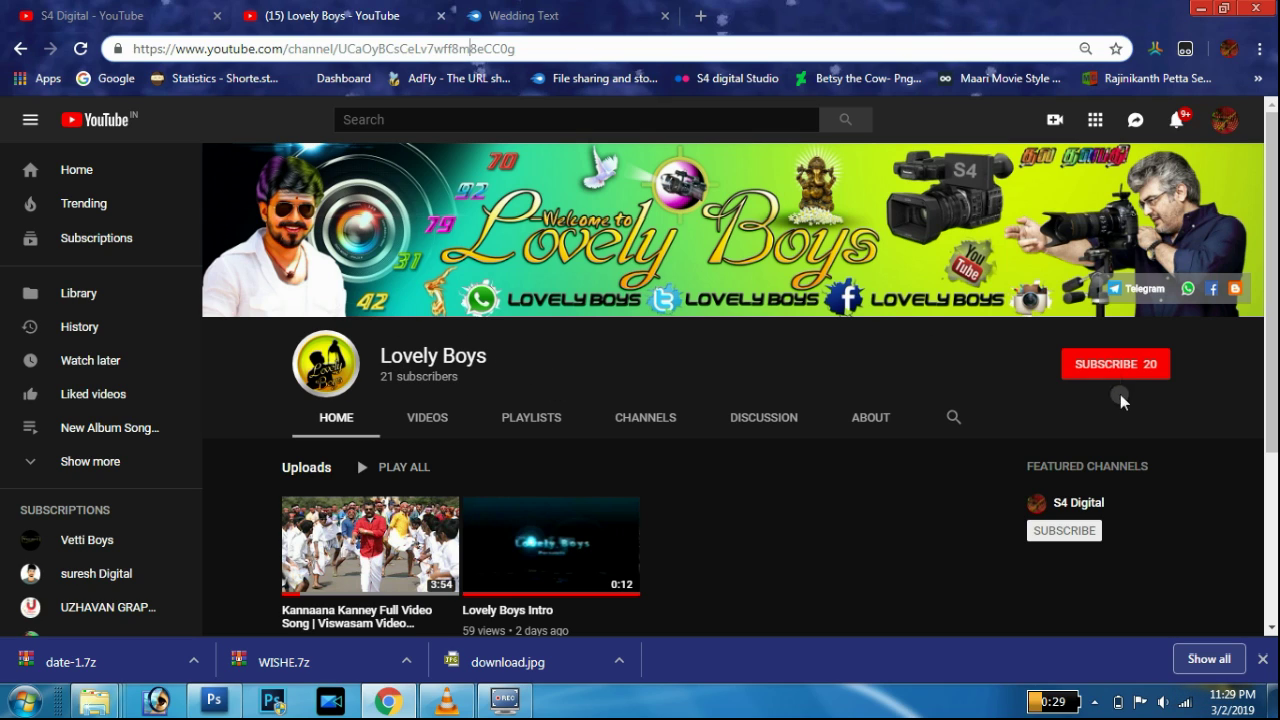
left_click(1107, 372)
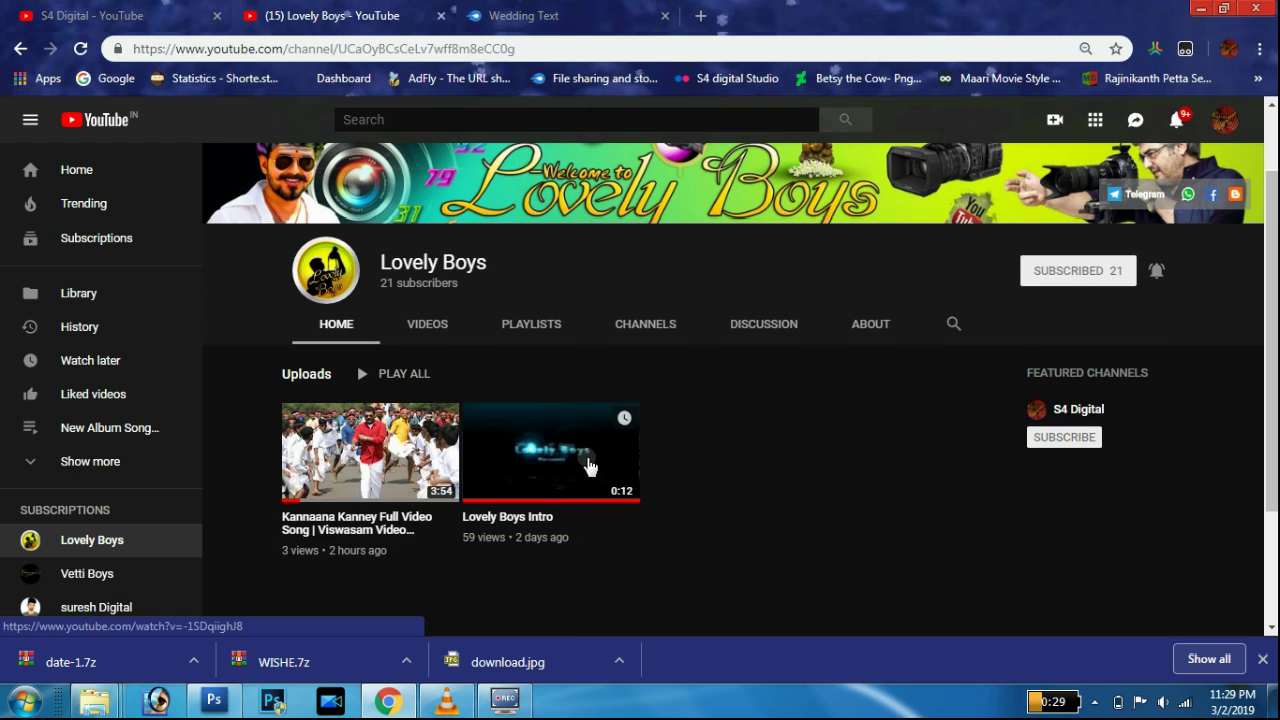
- Open the Wedding Text mediafire link from the Lovely Boys Intro video's description
left_click(590, 462)
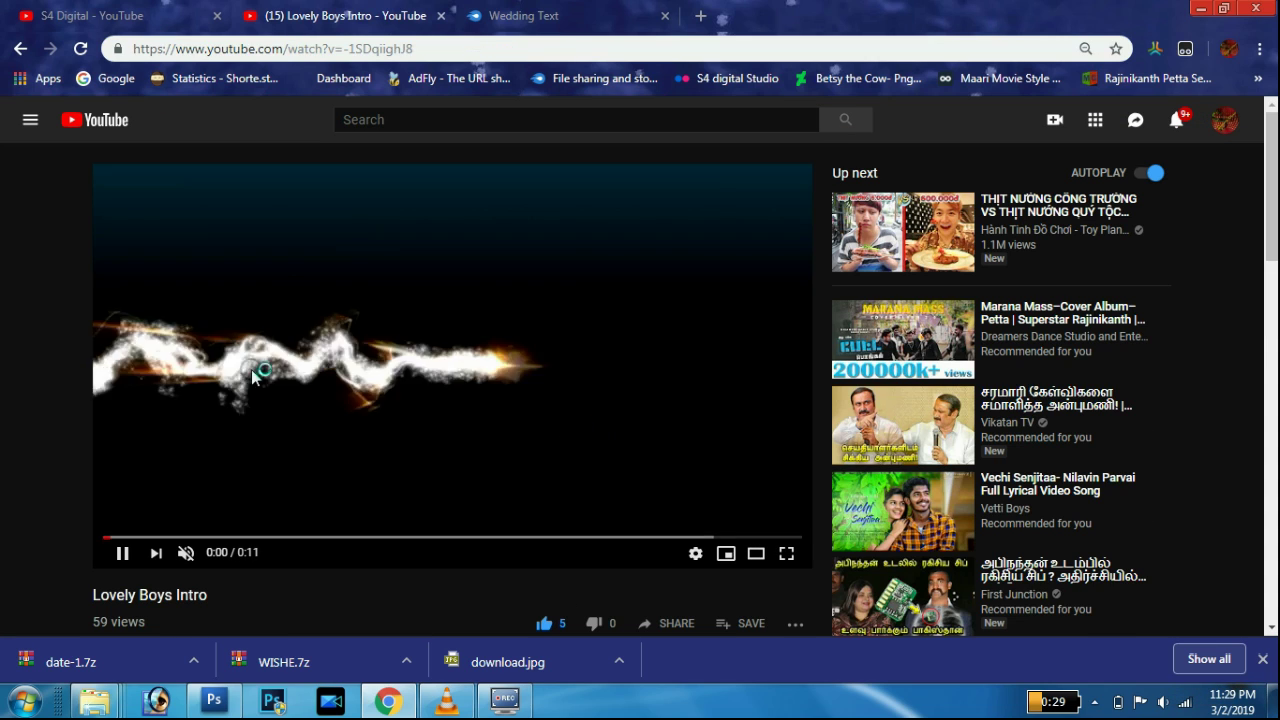
scroll(486, 420, "down", 1)
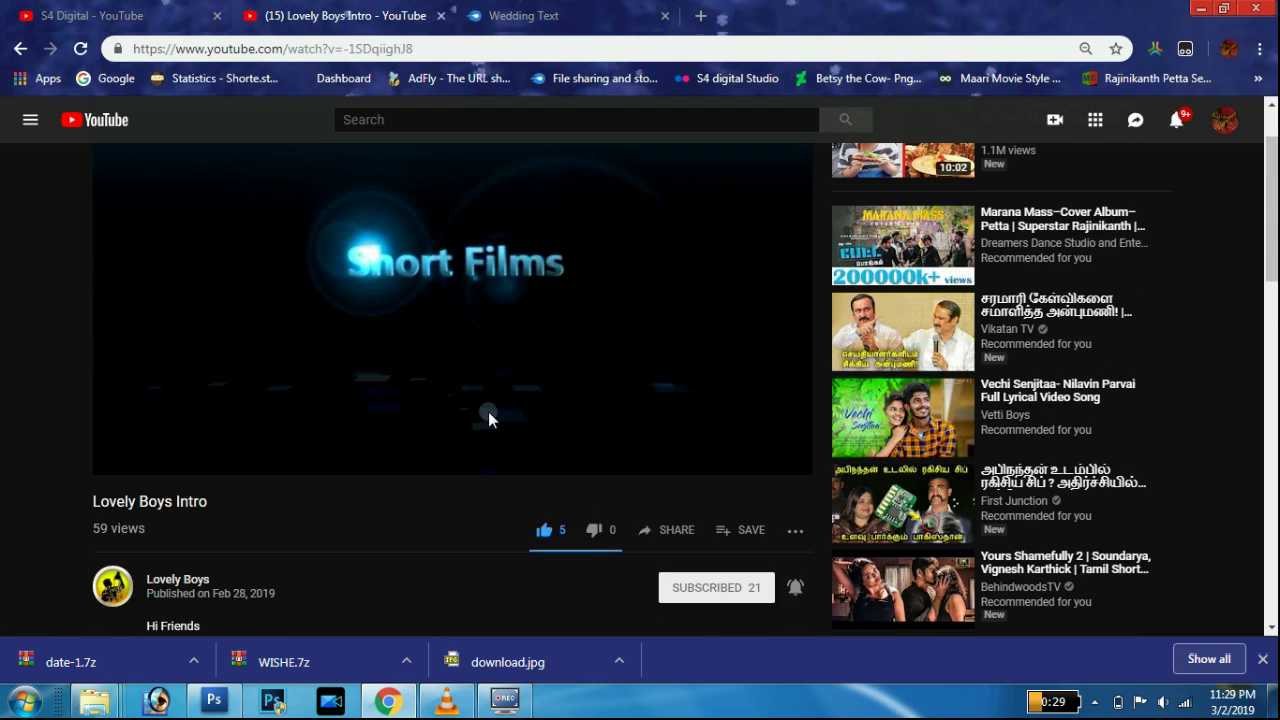
scroll(486, 420, "down", 2)
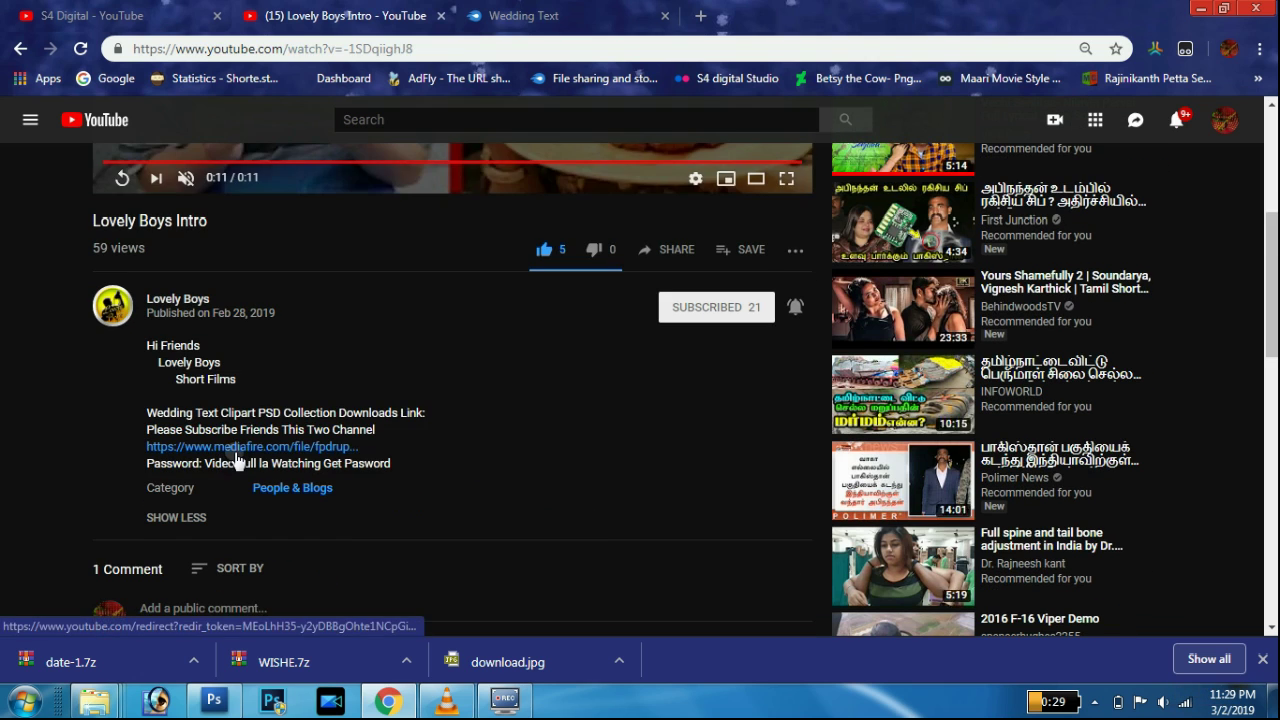
left_click(160, 447)
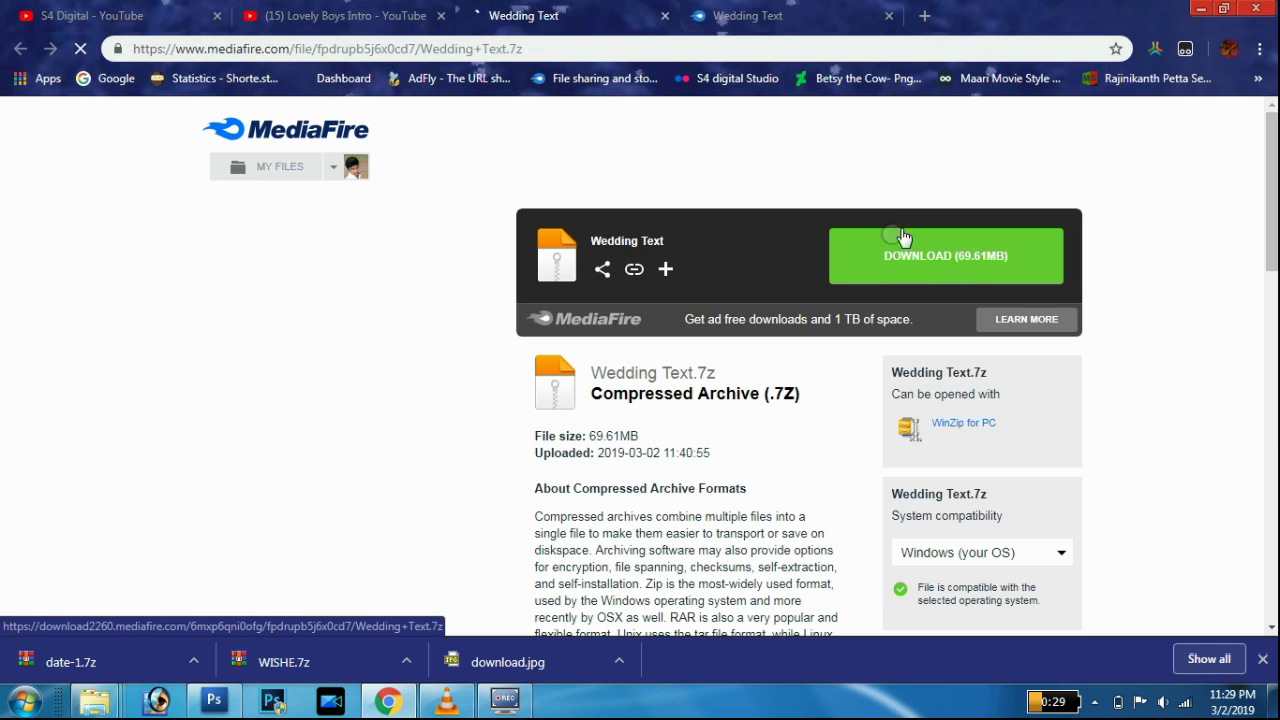
- Cycle through the Lovely Boys, Wedding Text and S4 Digital browser tabs
left_click(396, 15)
left_click(100, 15)
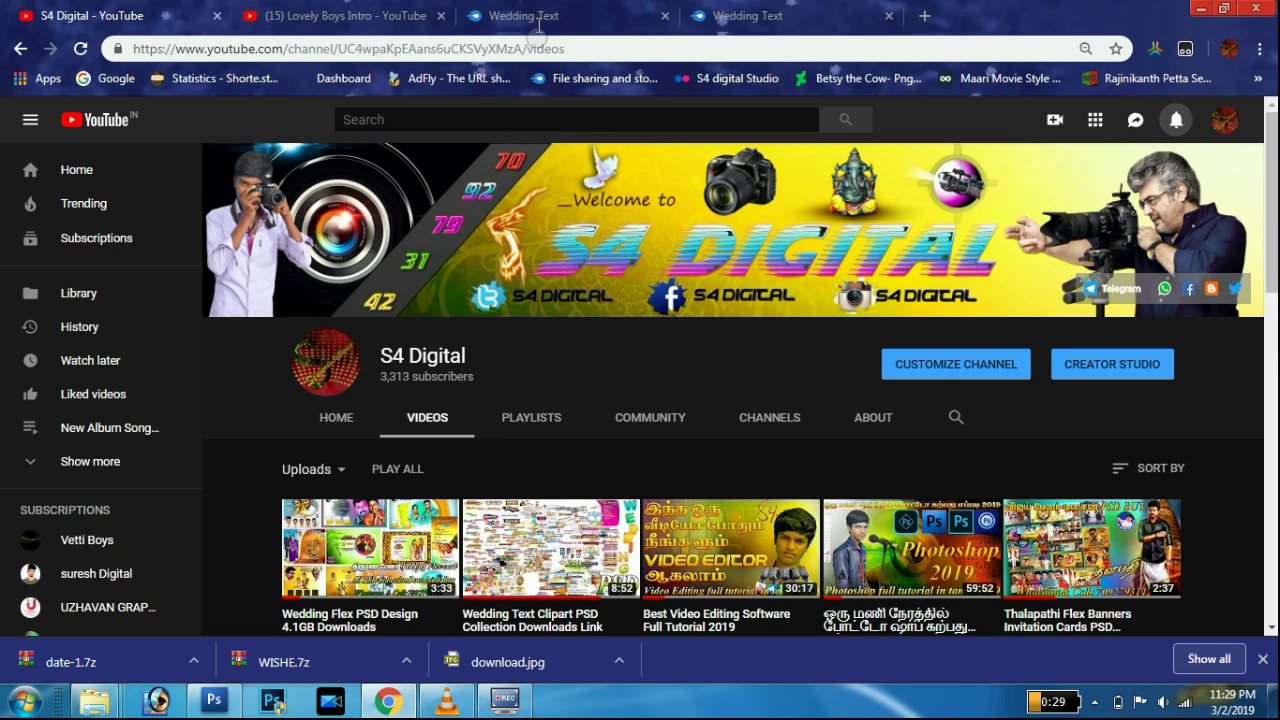
left_click(737, 12)
left_click(326, 14)
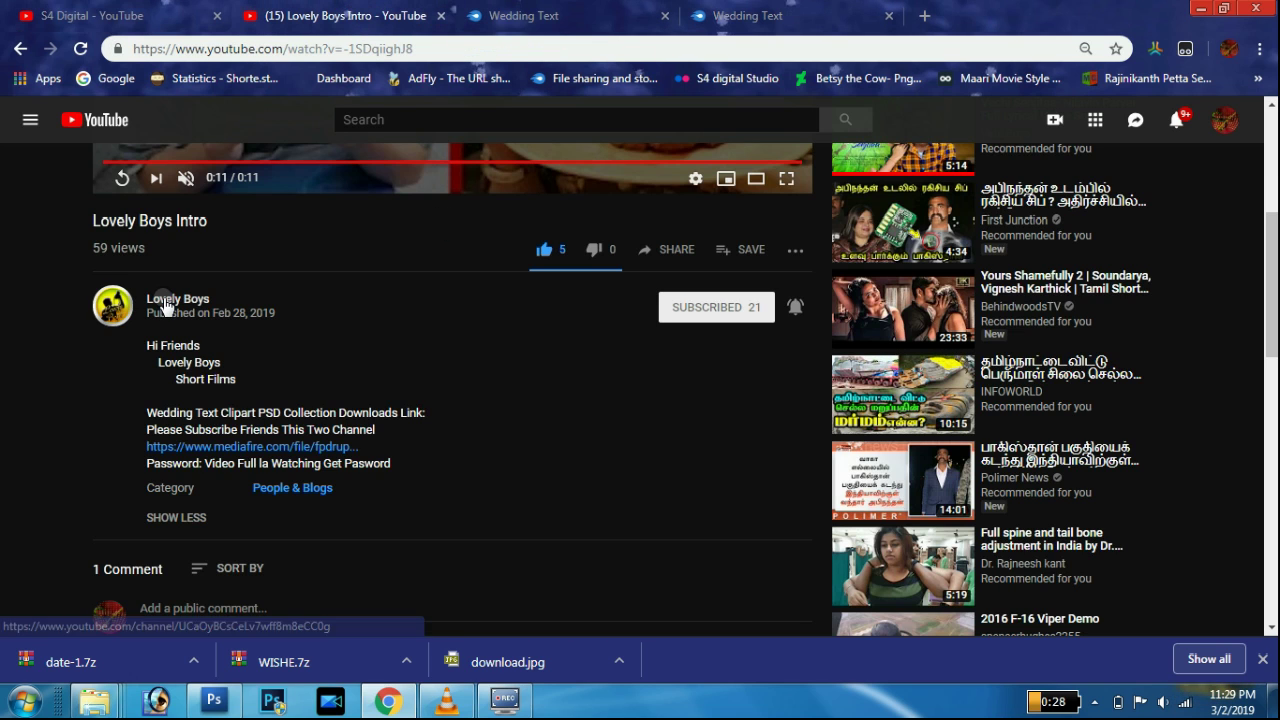
left_click(165, 303)
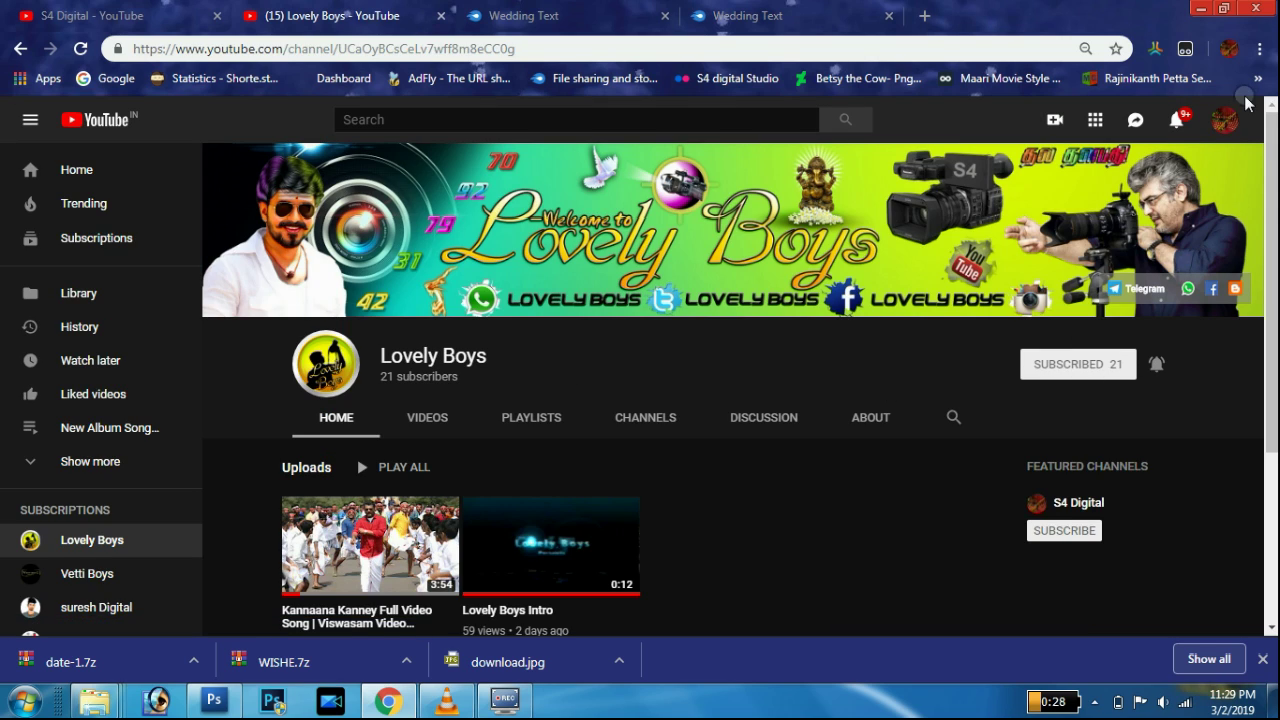
key("ctrl+shift+Tab")
- Scroll the S4 Digital Videos page, dismiss the downloads bar, and switch to WeddingText.PSD
scroll(566, 436, "down", 5)
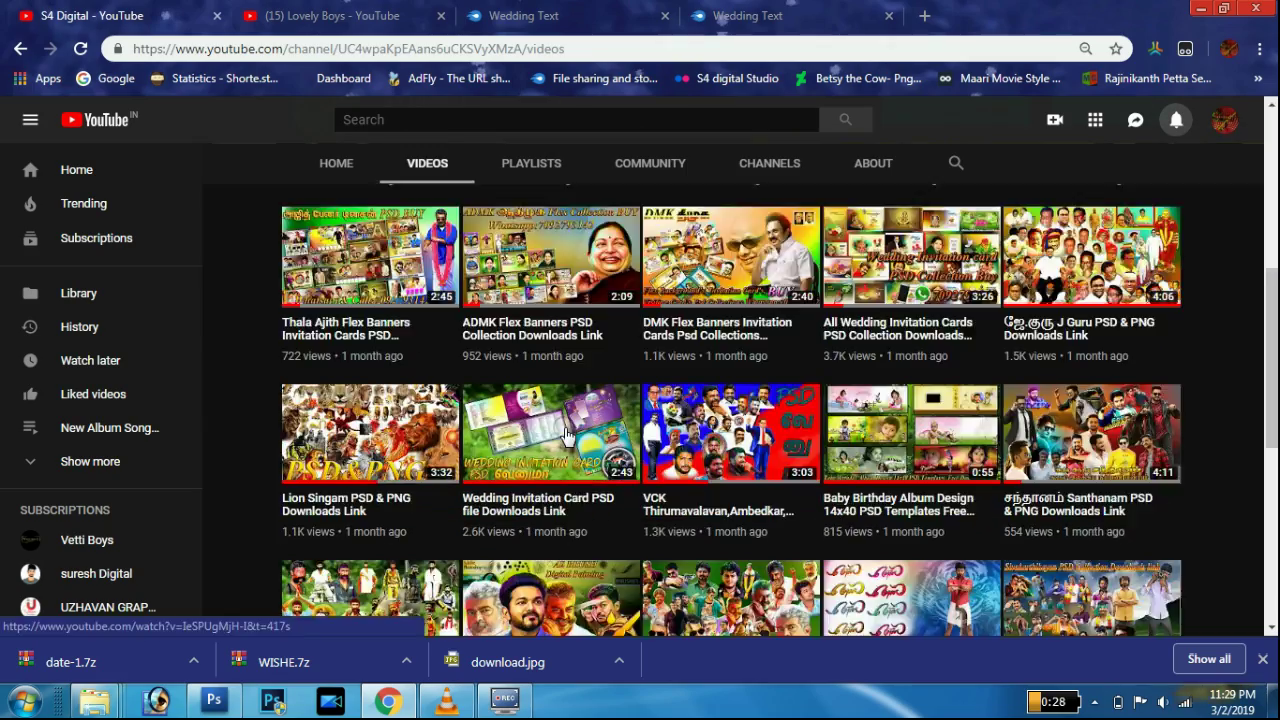
scroll(566, 436, "down", 5)
scroll(900, 520, "down", 2)
scroll(1216, 621, "down", 1)
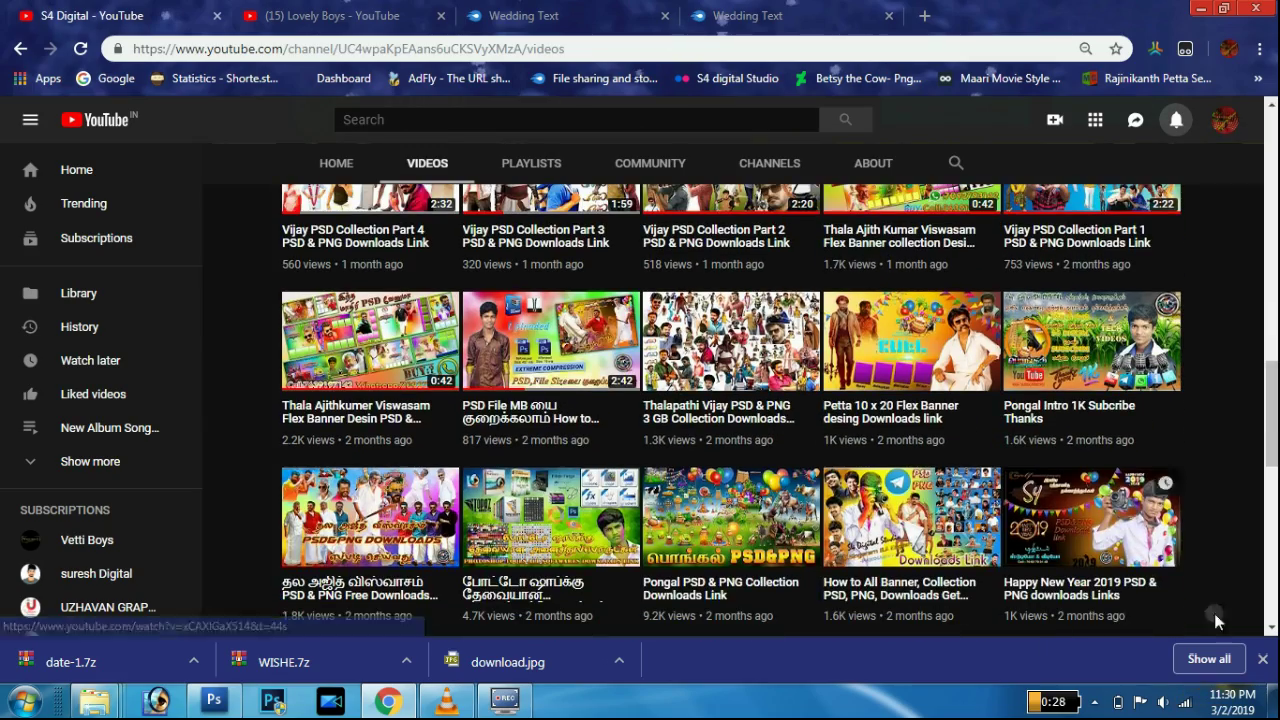
left_click(1262, 659)
scroll(862, 548, "down", 5)
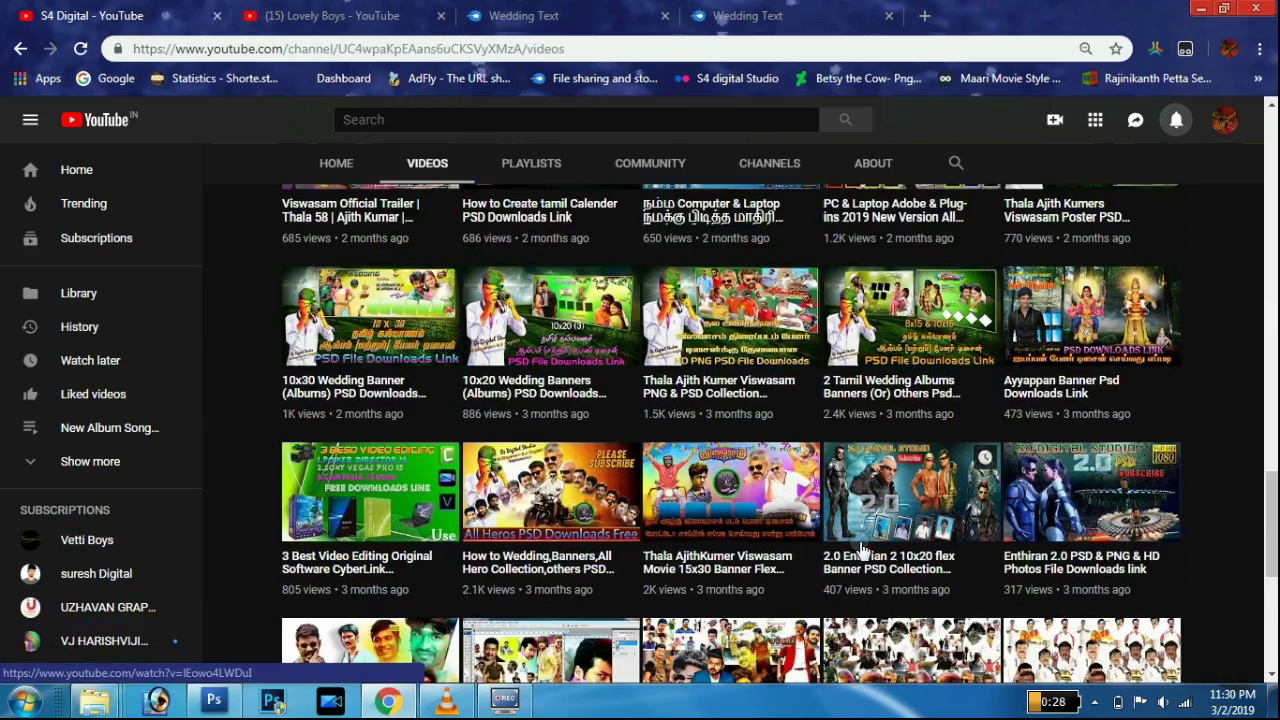
scroll(862, 548, "down", 2)
scroll(862, 548, "down", 3)
scroll(855, 549, "up", 10)
scroll(852, 550, "up", 8)
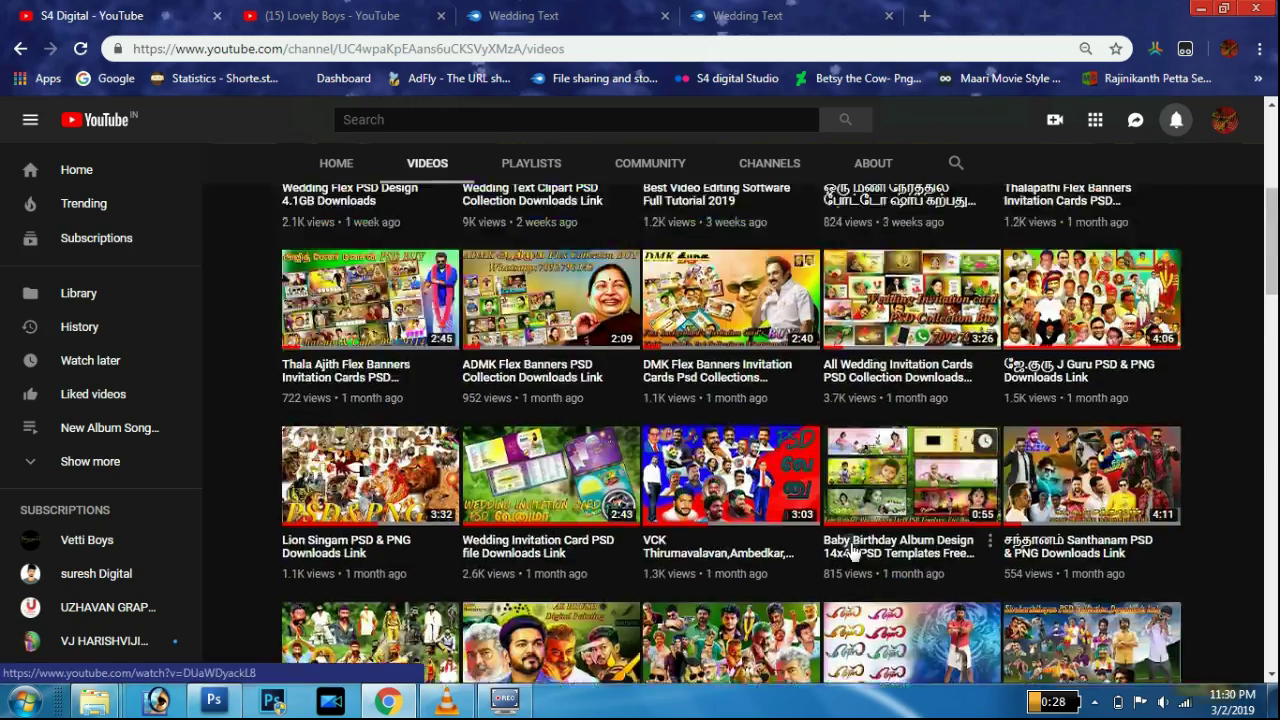
scroll(852, 550, "up", 5)
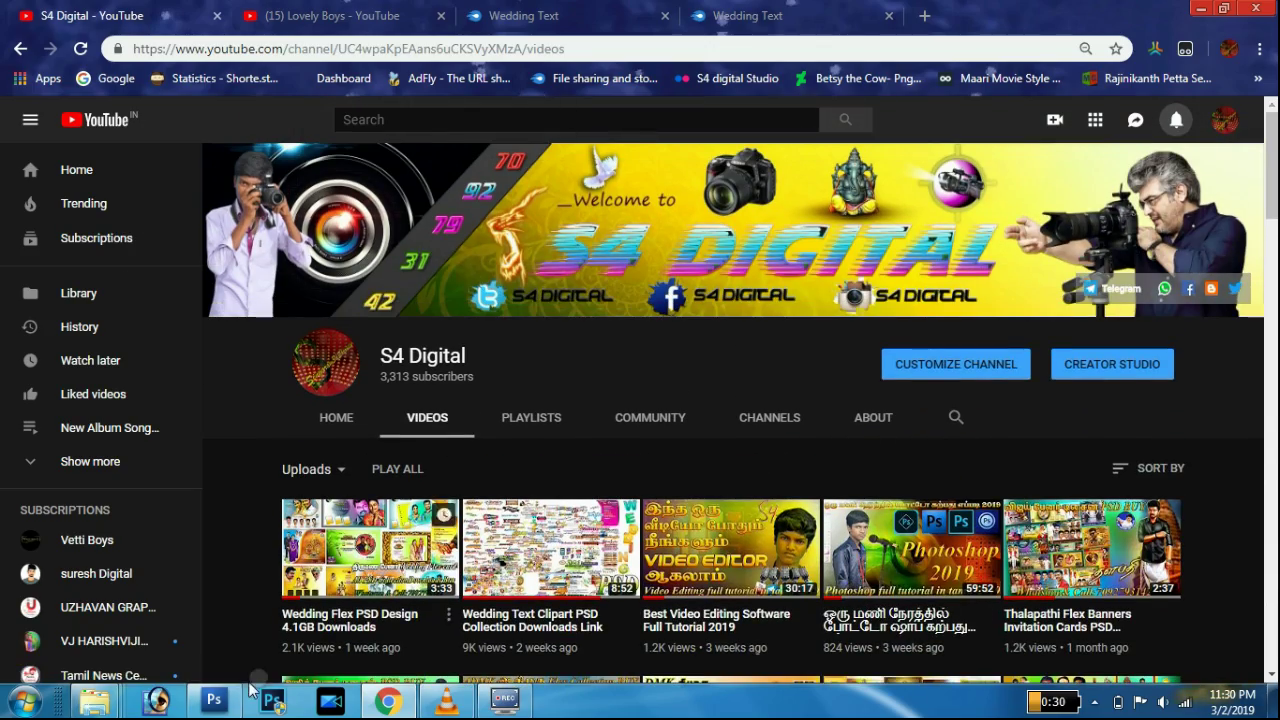
left_click(250, 690)
- Zoom WeddingText.PSD to 16.7% and select several clipart layers, including Layer 74
key("ctrl+plus")
key("ctrl+plus")
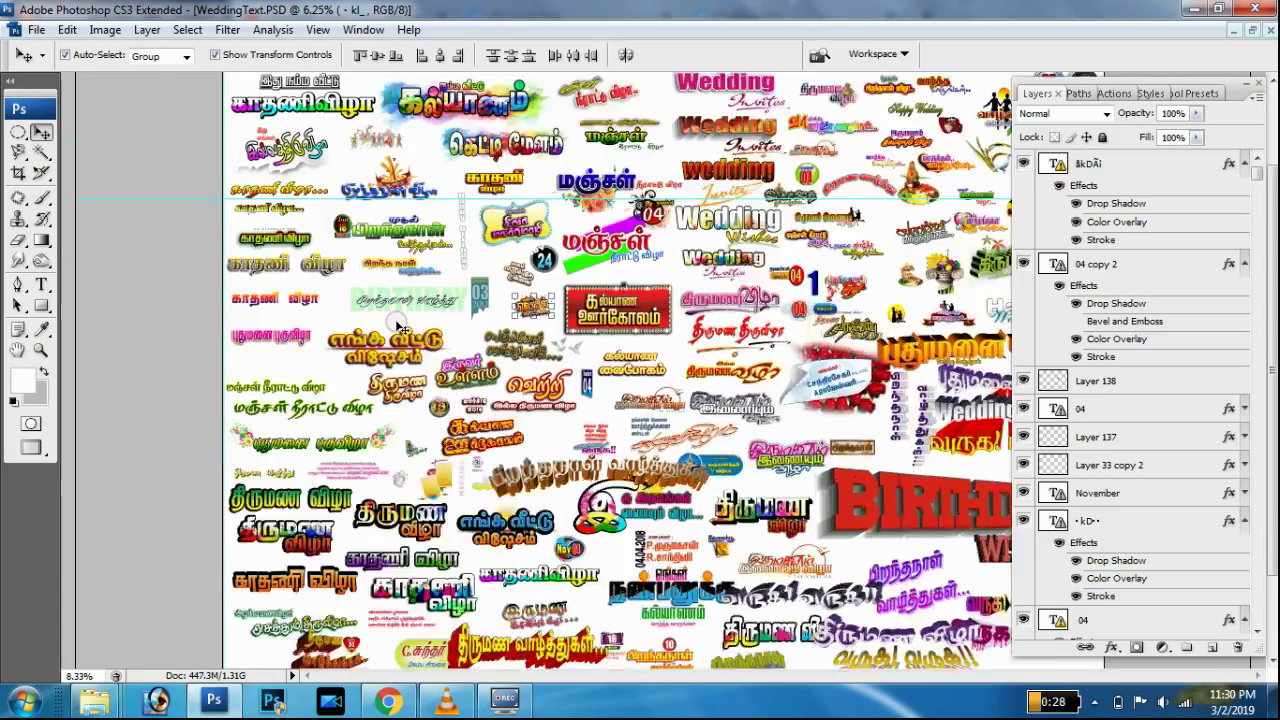
key("ctrl+plus")
left_click(655, 298)
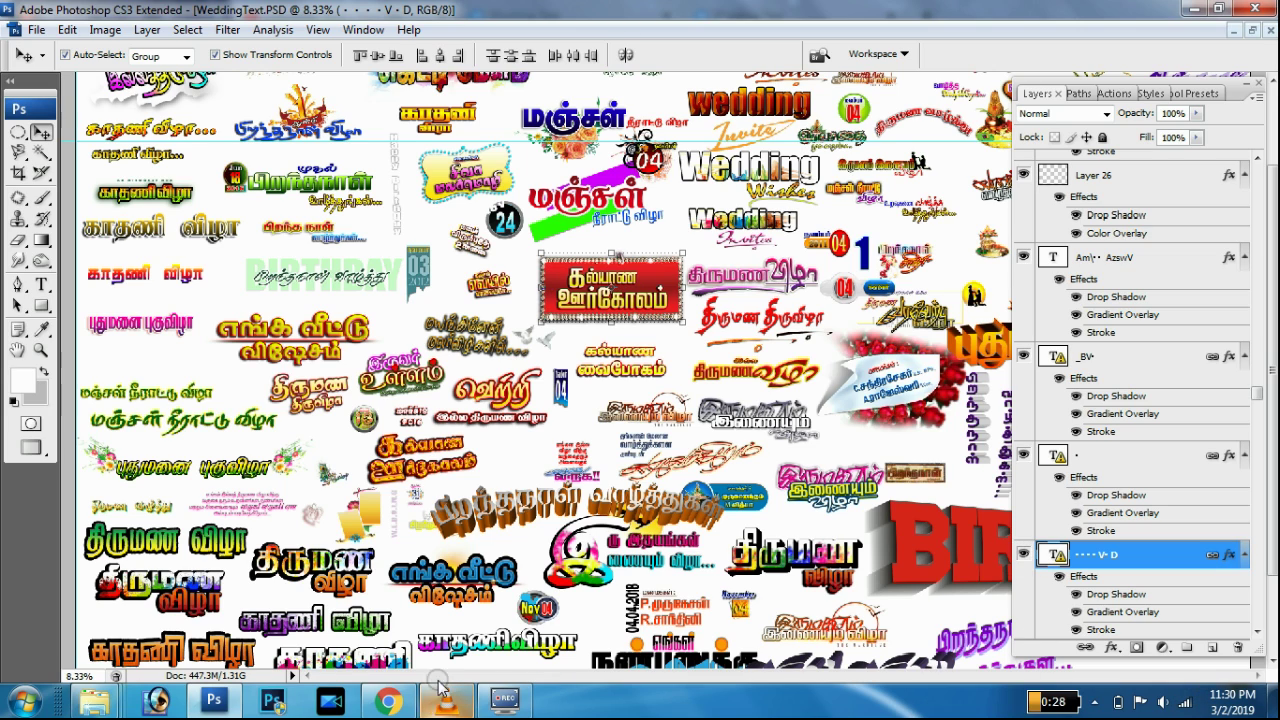
left_click(605, 375)
left_click(910, 172)
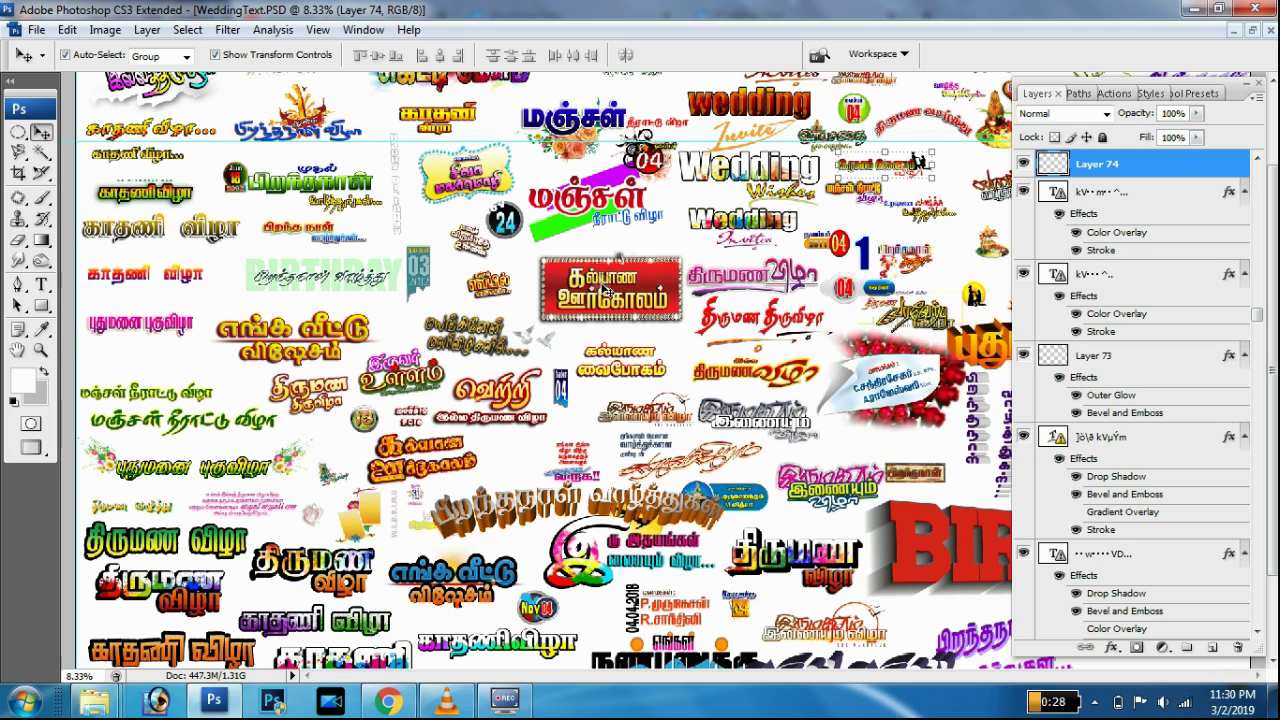
key("ctrl+plus")
key("ctrl+plus")
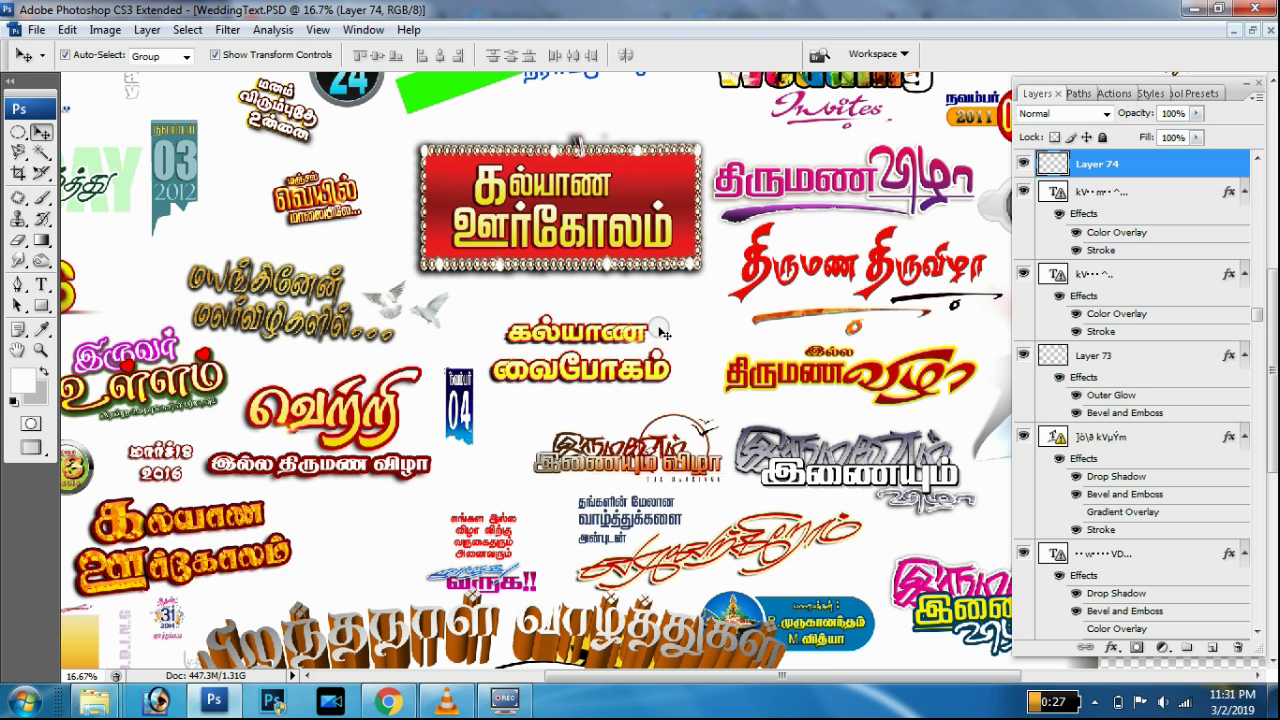
- Select the red கல்யாண ஊர்கோலம் banner layer and toggle its visibility off and on
left_click(633, 232)
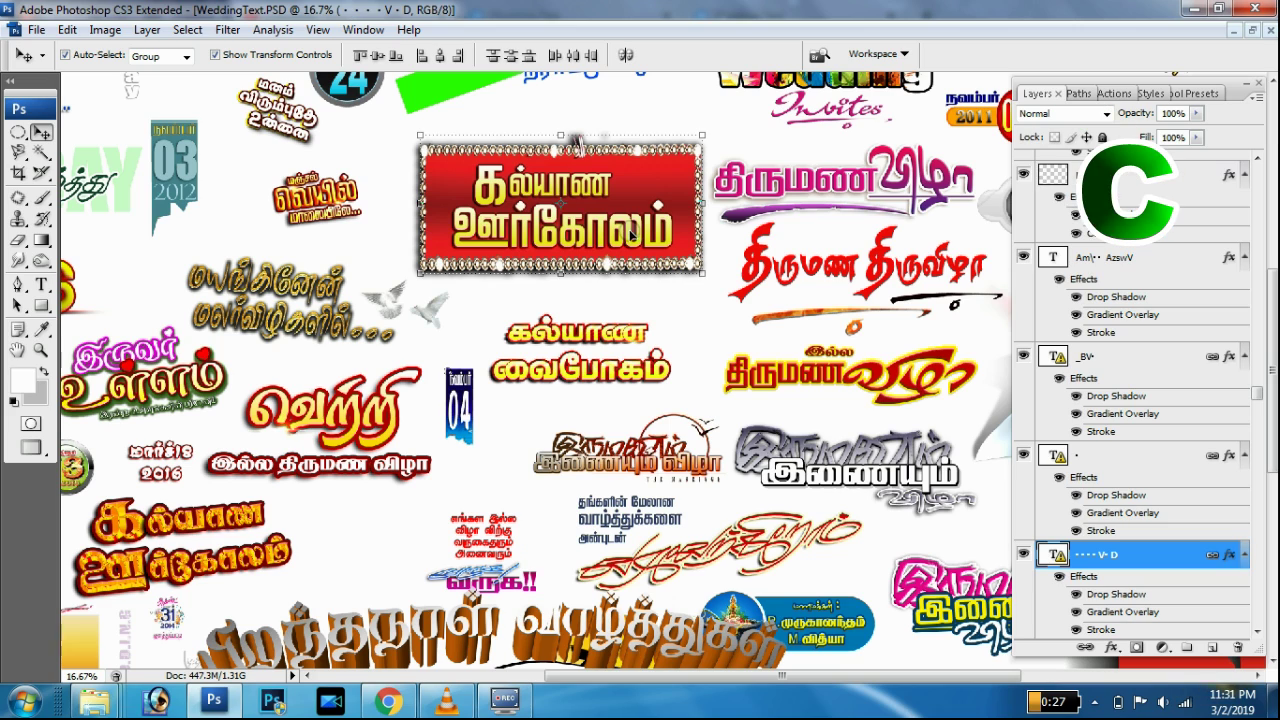
left_click(1024, 556)
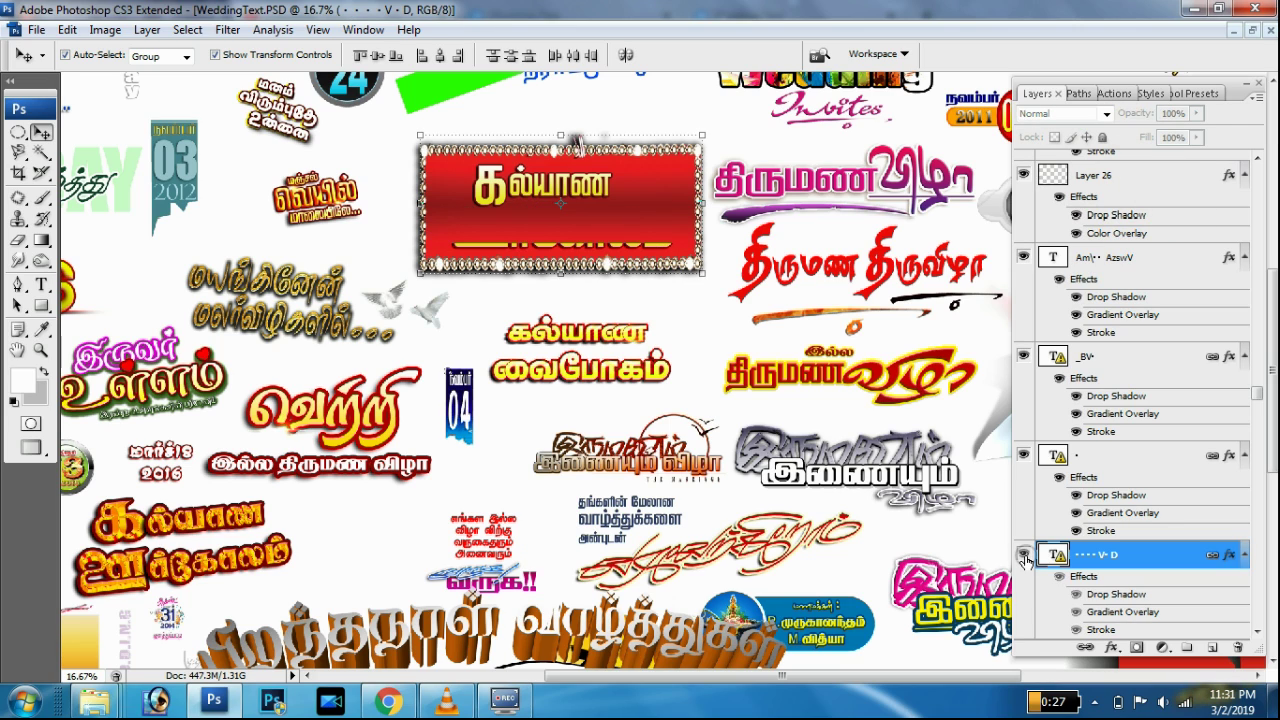
left_click(1024, 556)
- Show the Styles panel and scroll through its saved style swatches
left_click(1146, 93)
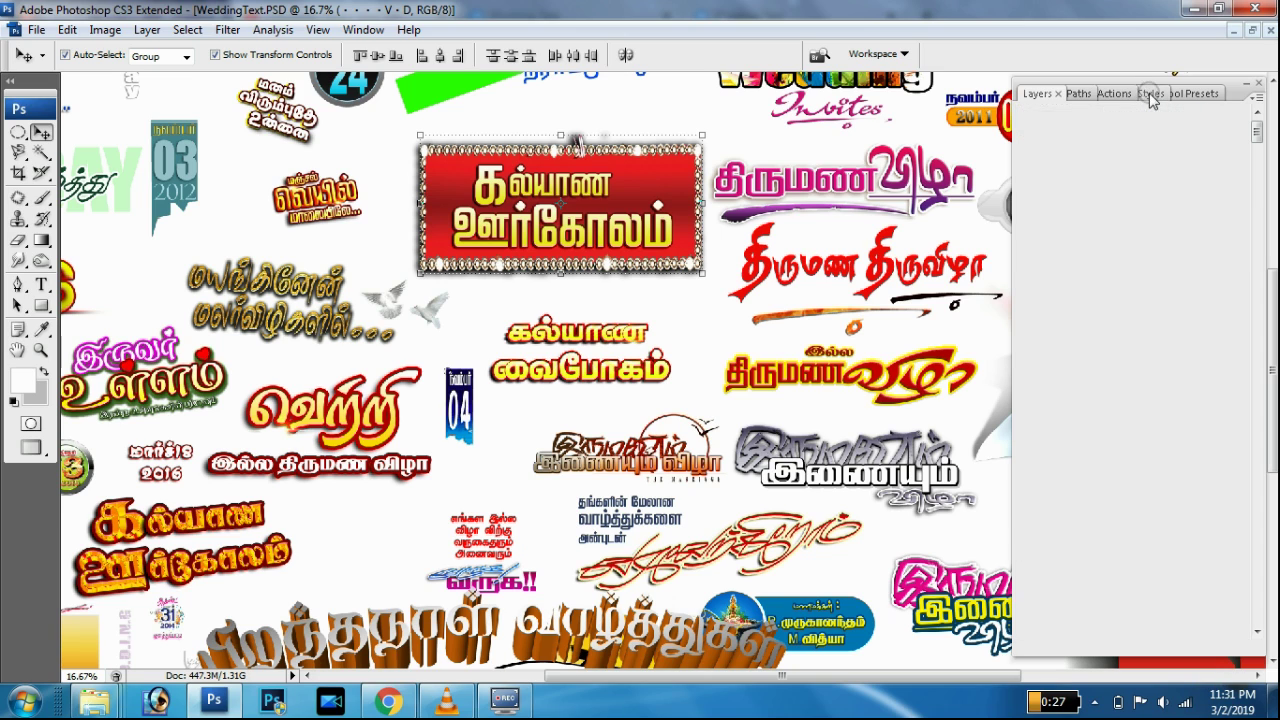
left_click(362, 30)
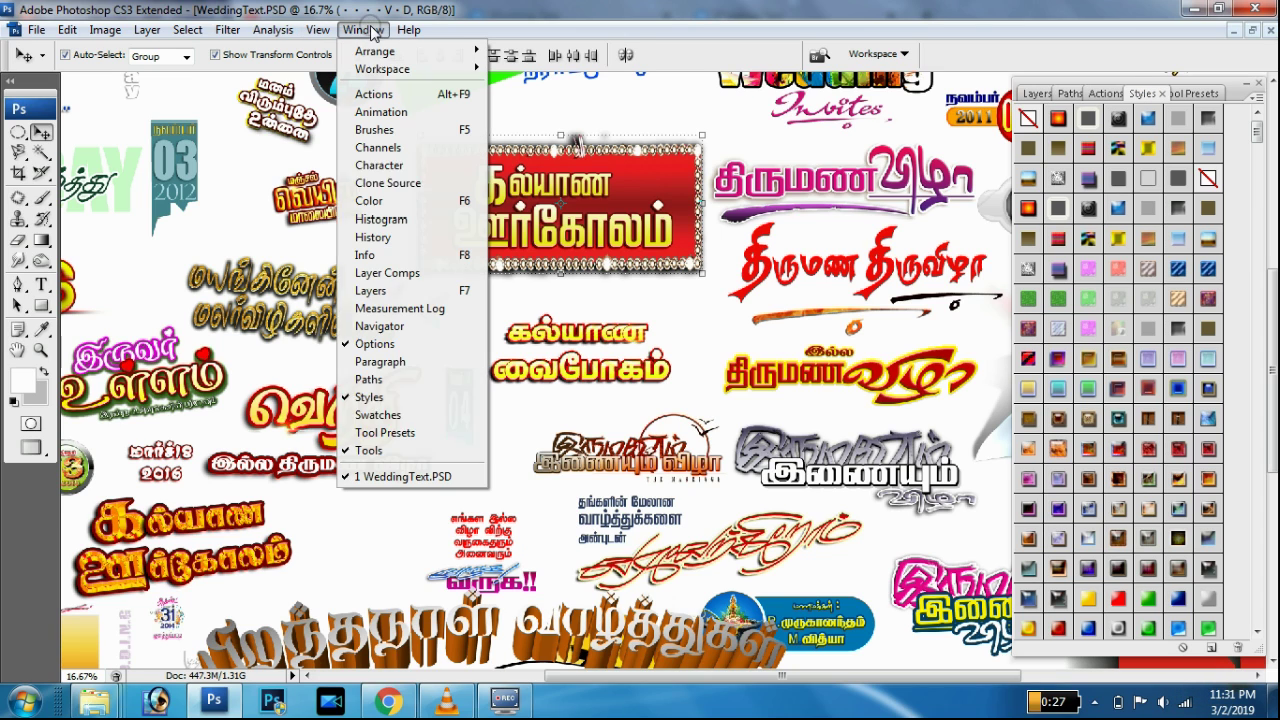
left_click(1263, 124)
left_click_drag(1257, 125, 1257, 210)
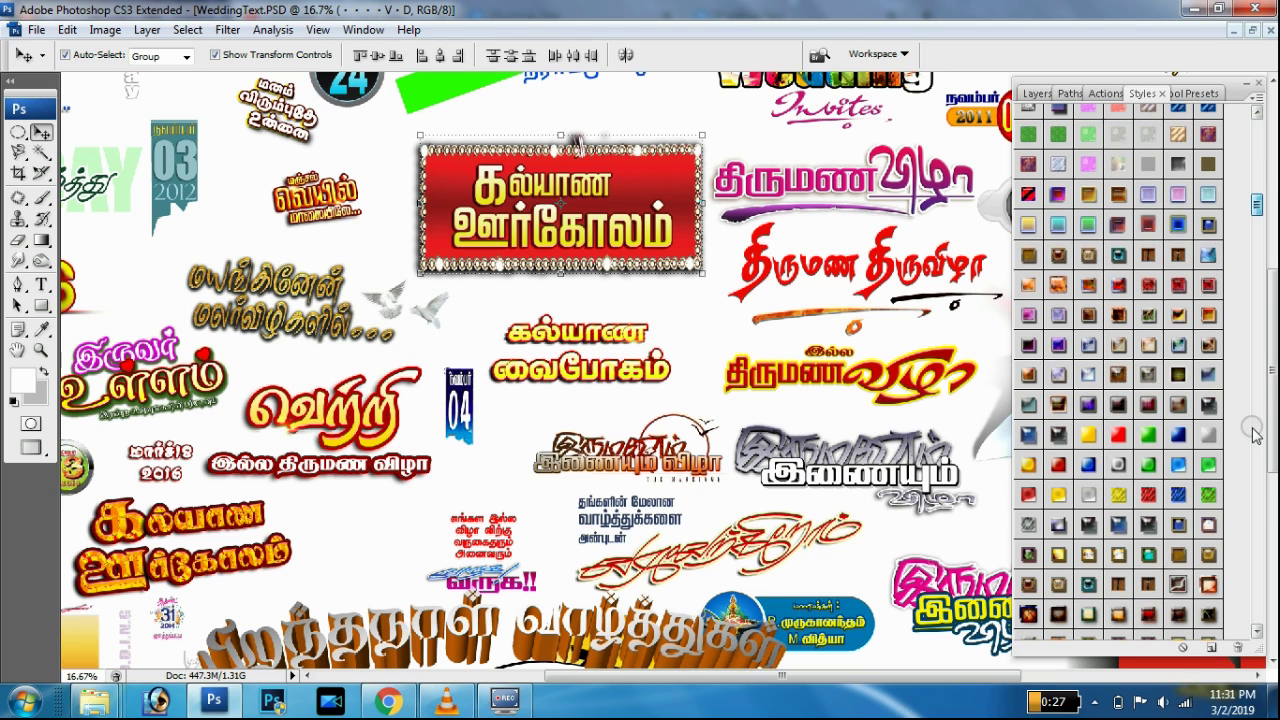
scroll(1262, 648, "down", 3)
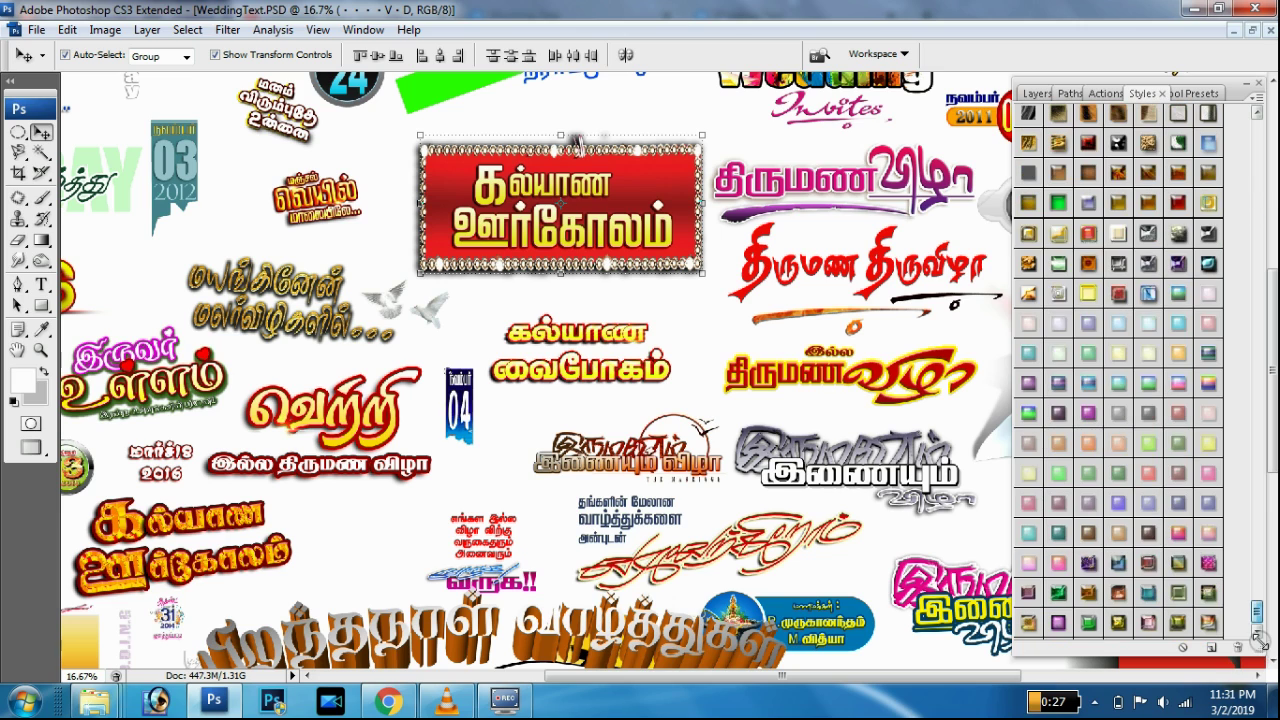
scroll(1208, 628, "down", 10)
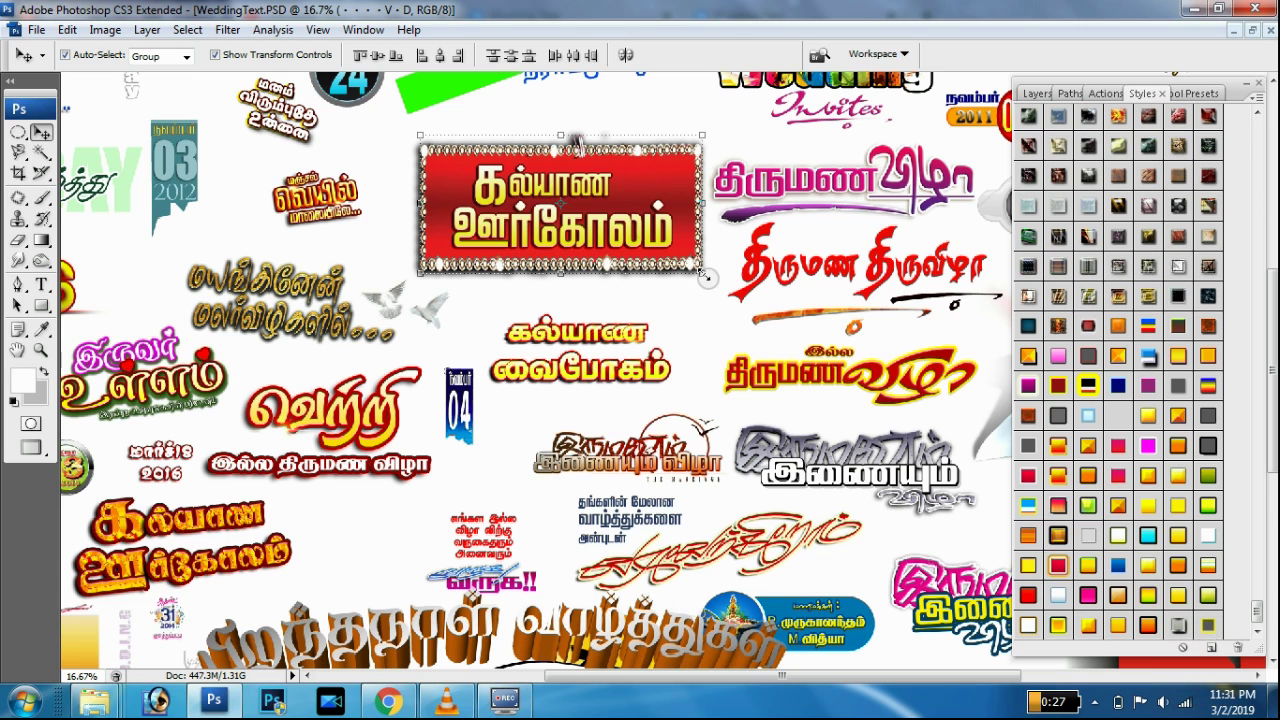
- Save the red banner's effects as a new style
left_click(1210, 648)
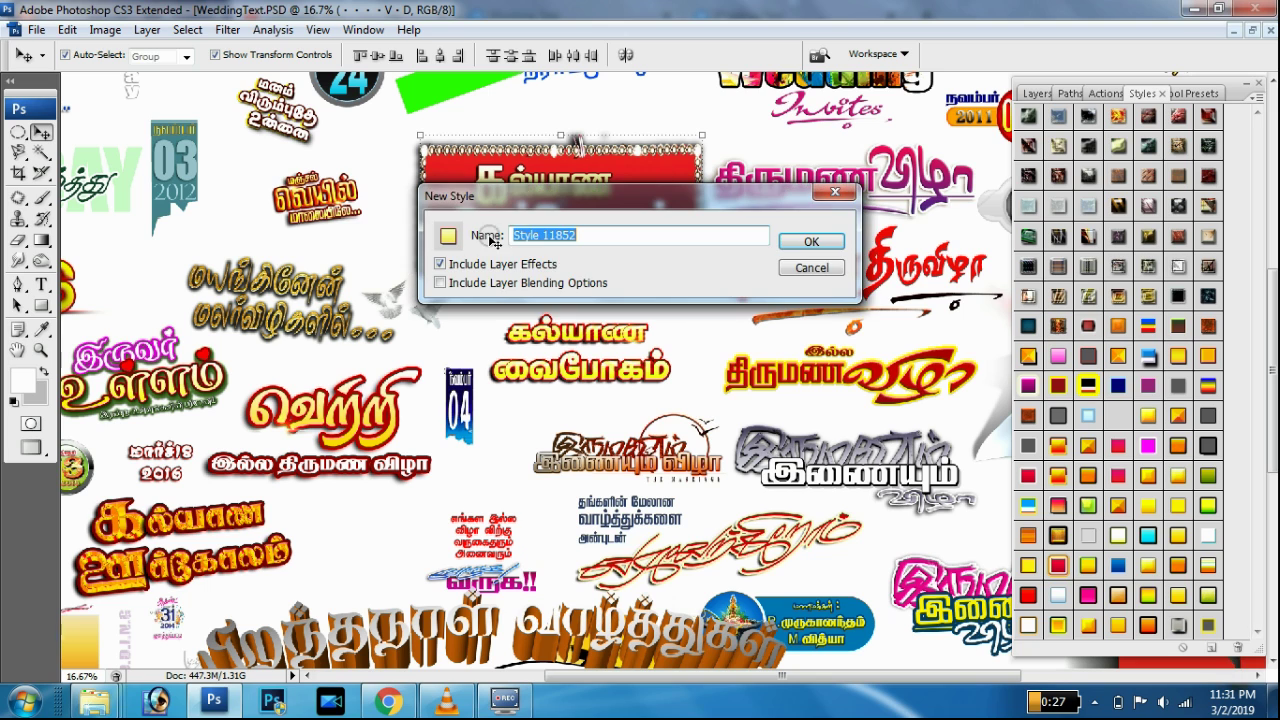
left_click(835, 262)
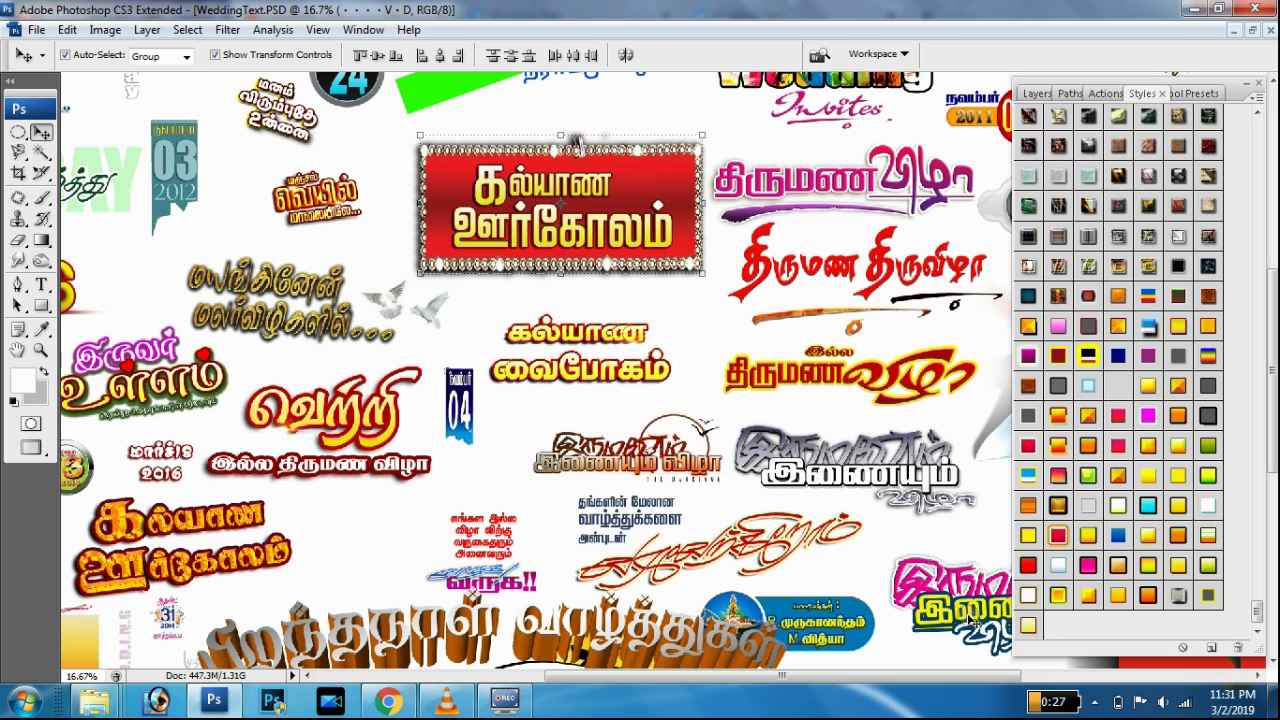
left_click_drag(860, 375, 792, 389)
left_click_drag(1000, 240, 688, 396)
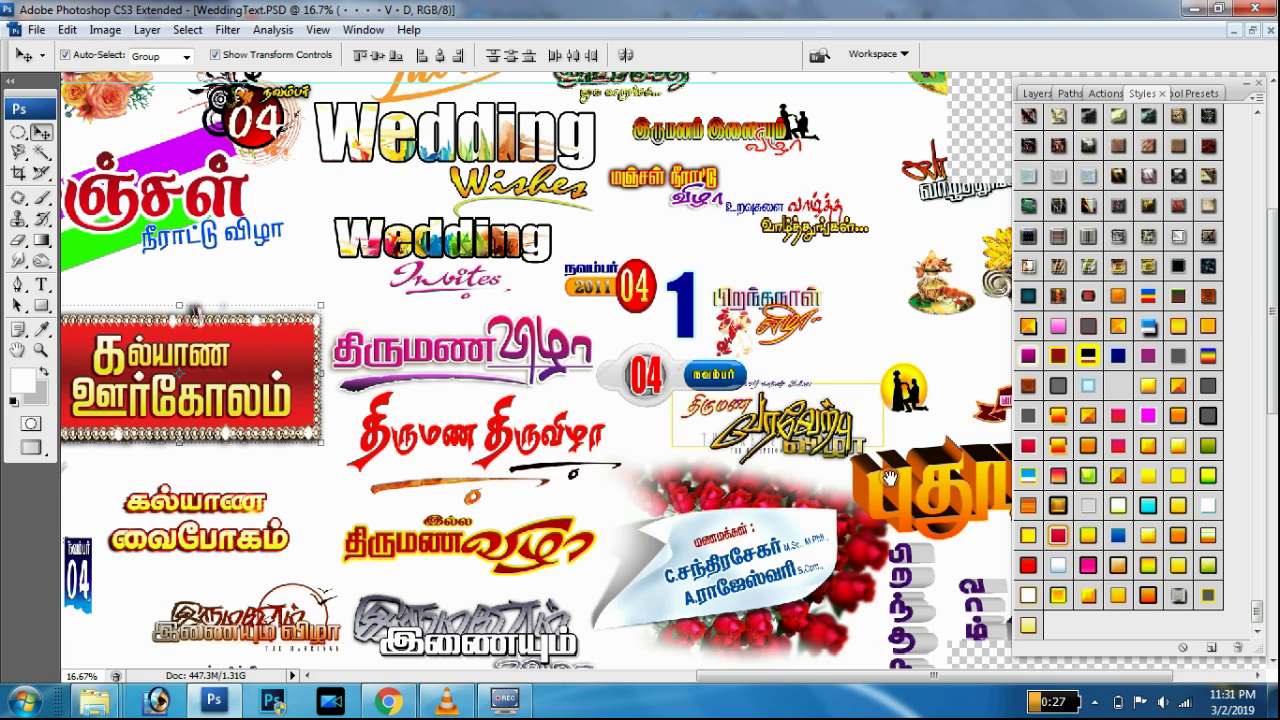
- Save the green பிறந்தநாள் விழா text's effects as a new style
left_click(914, 500)
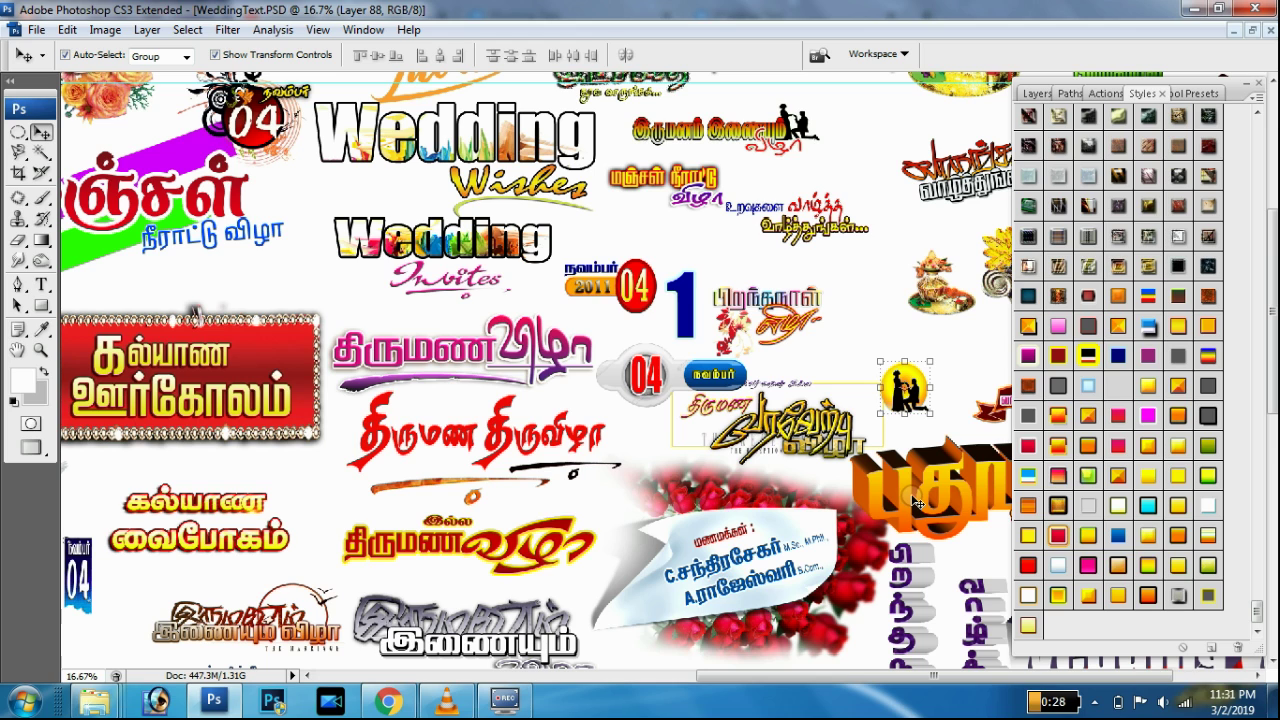
left_click(922, 488)
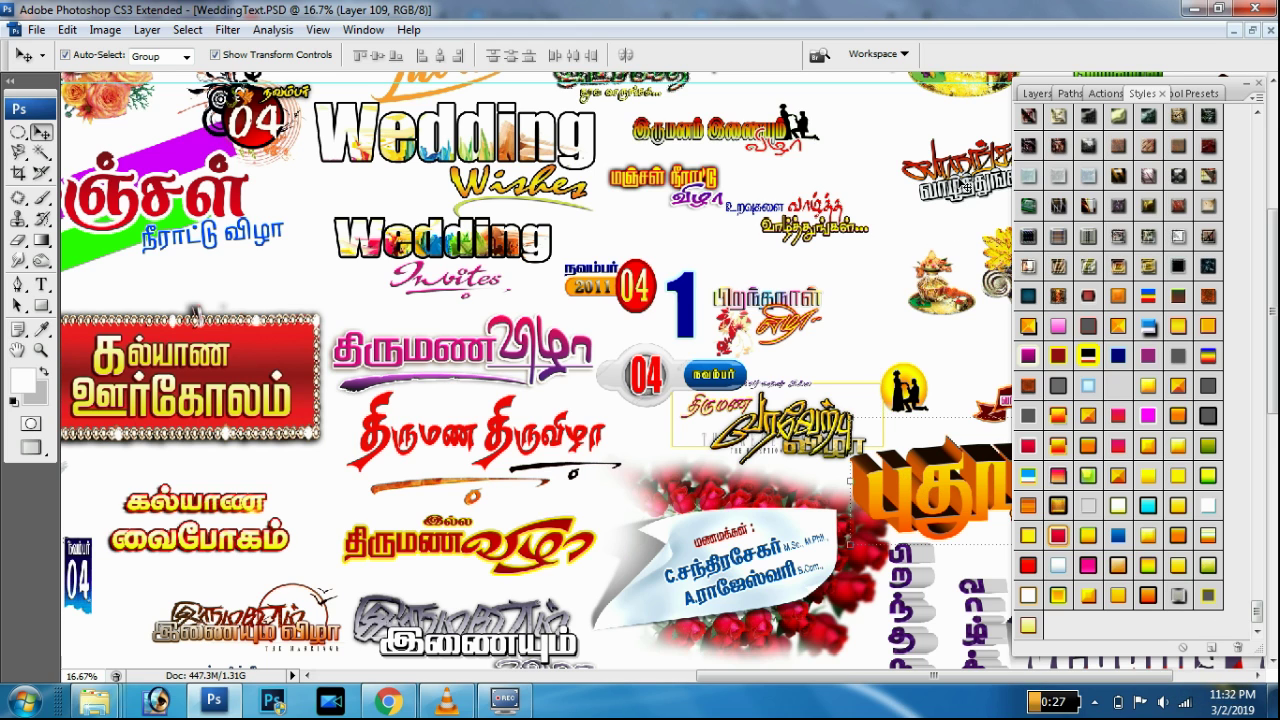
scroll(962, 183, "right", 5)
scroll(962, 183, "up", 5)
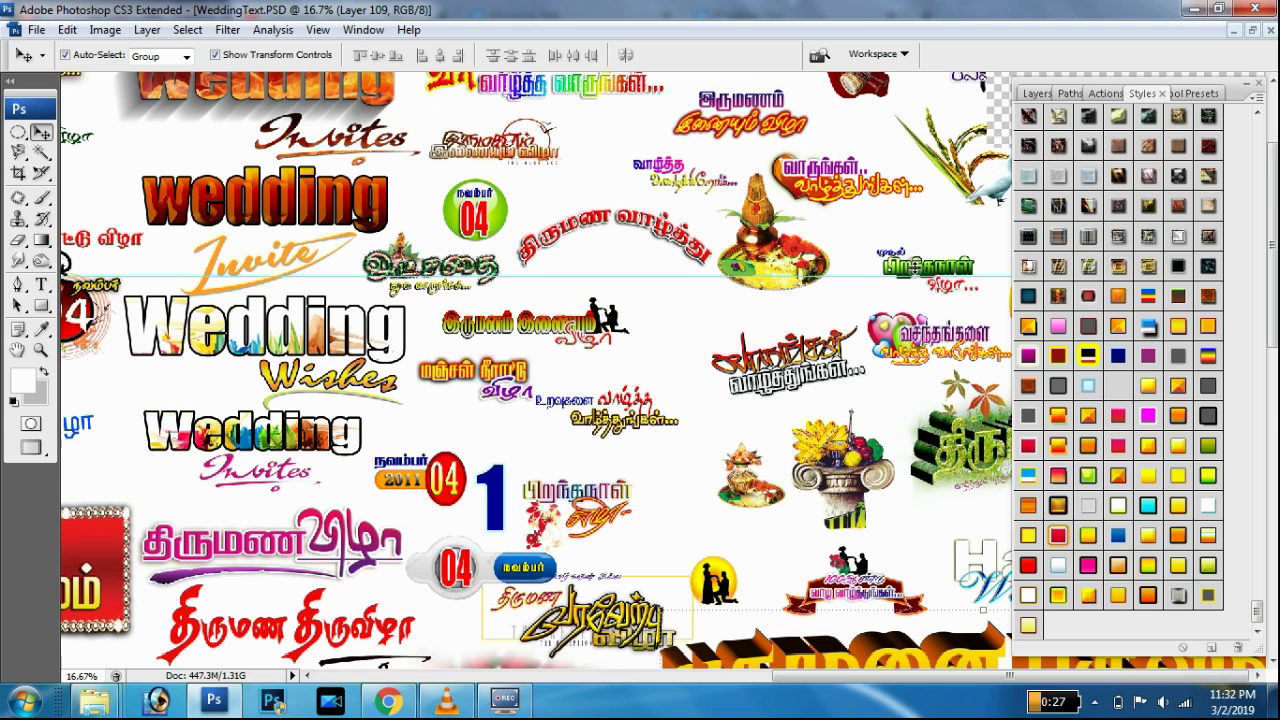
left_click(938, 264)
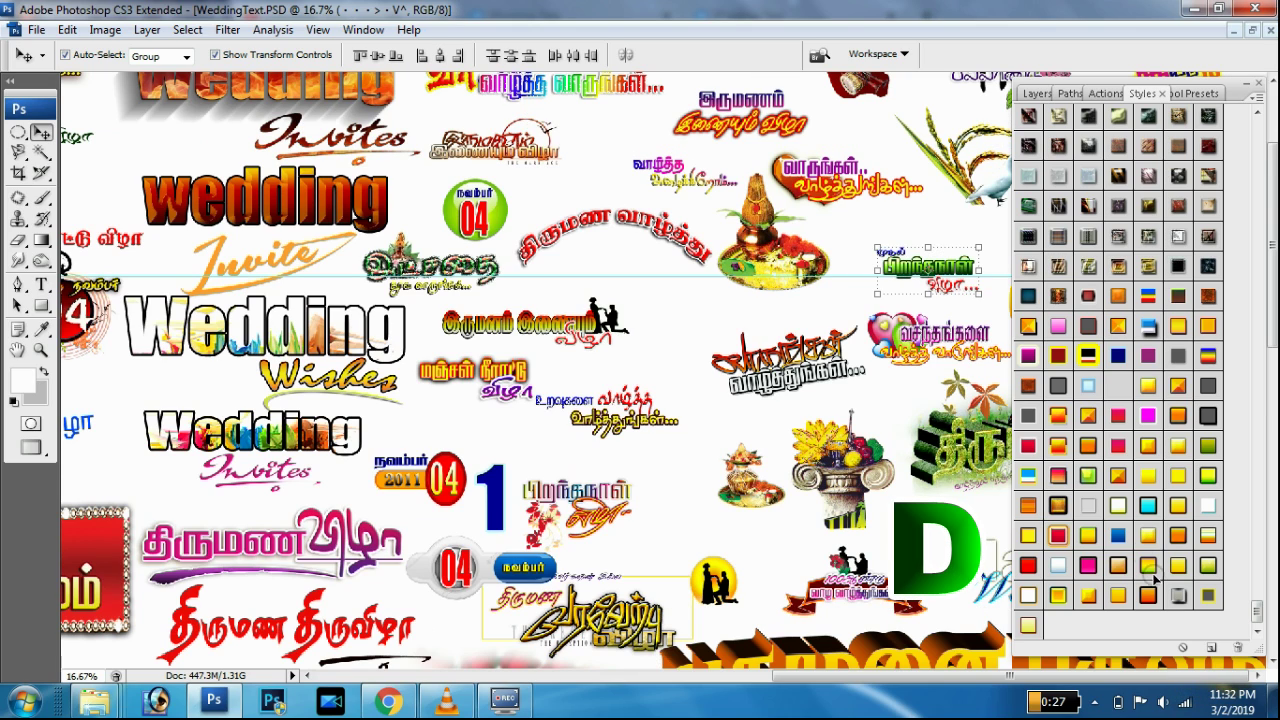
left_click(1222, 650)
left_click(840, 243)
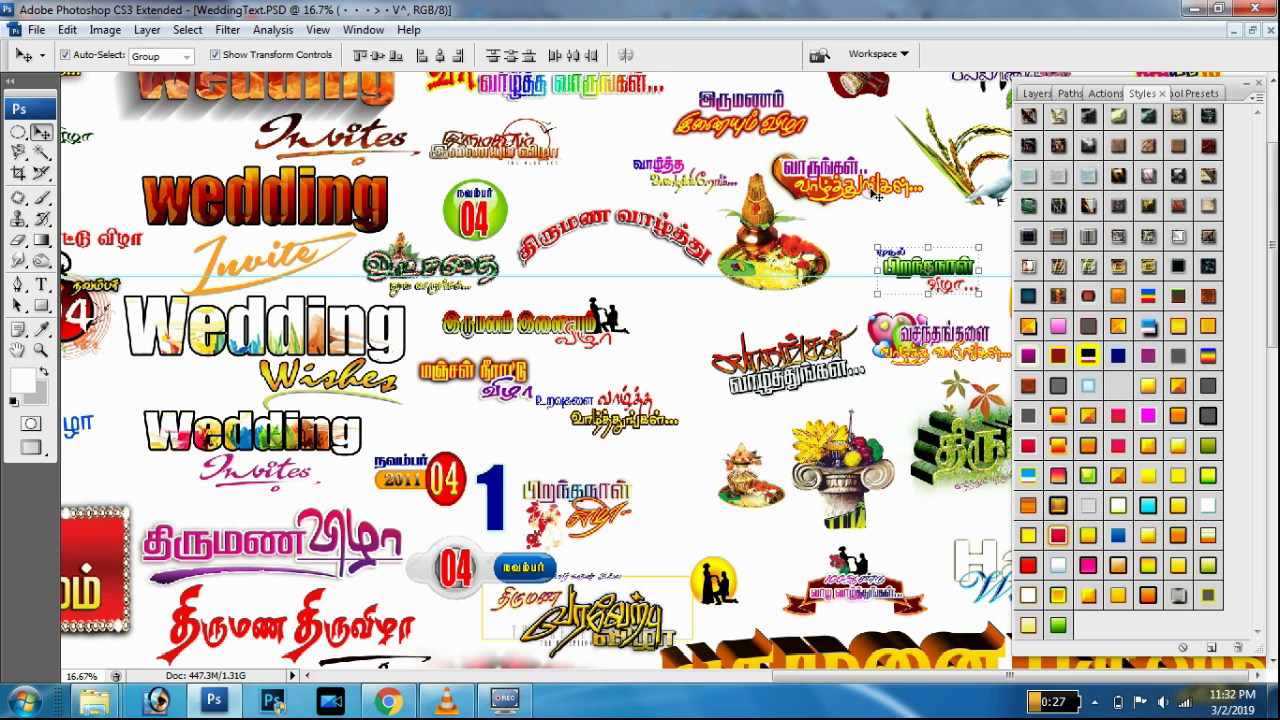
- Save the வாழ்த்துக்கள் and top greeting texts' effects as new styles
left_click(883, 193)
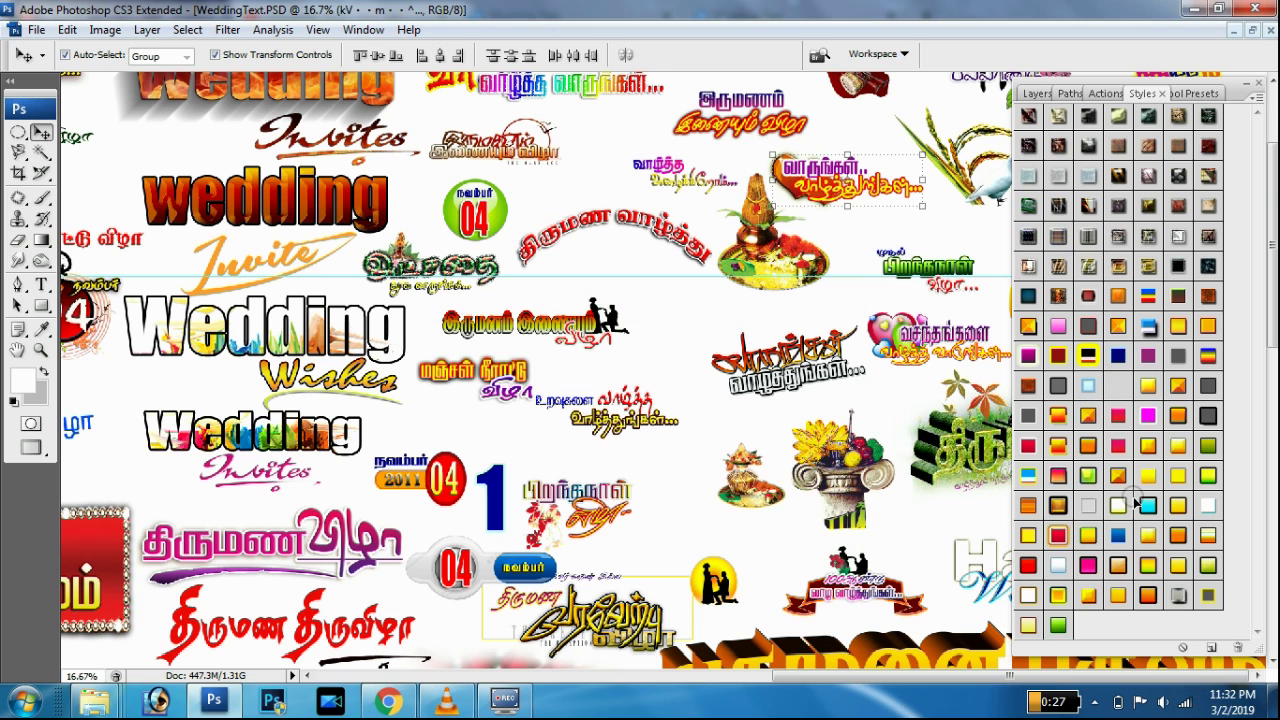
left_click(1212, 649)
left_click(812, 243)
left_click(658, 130)
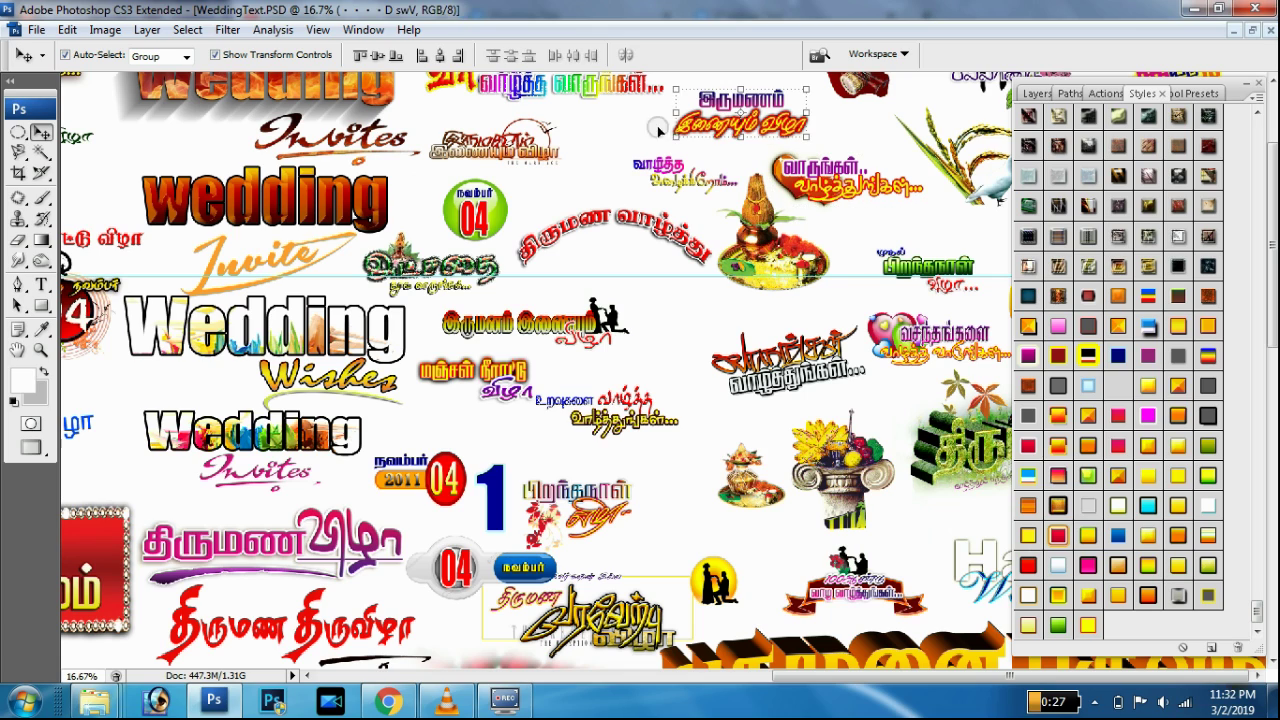
left_click(615, 84)
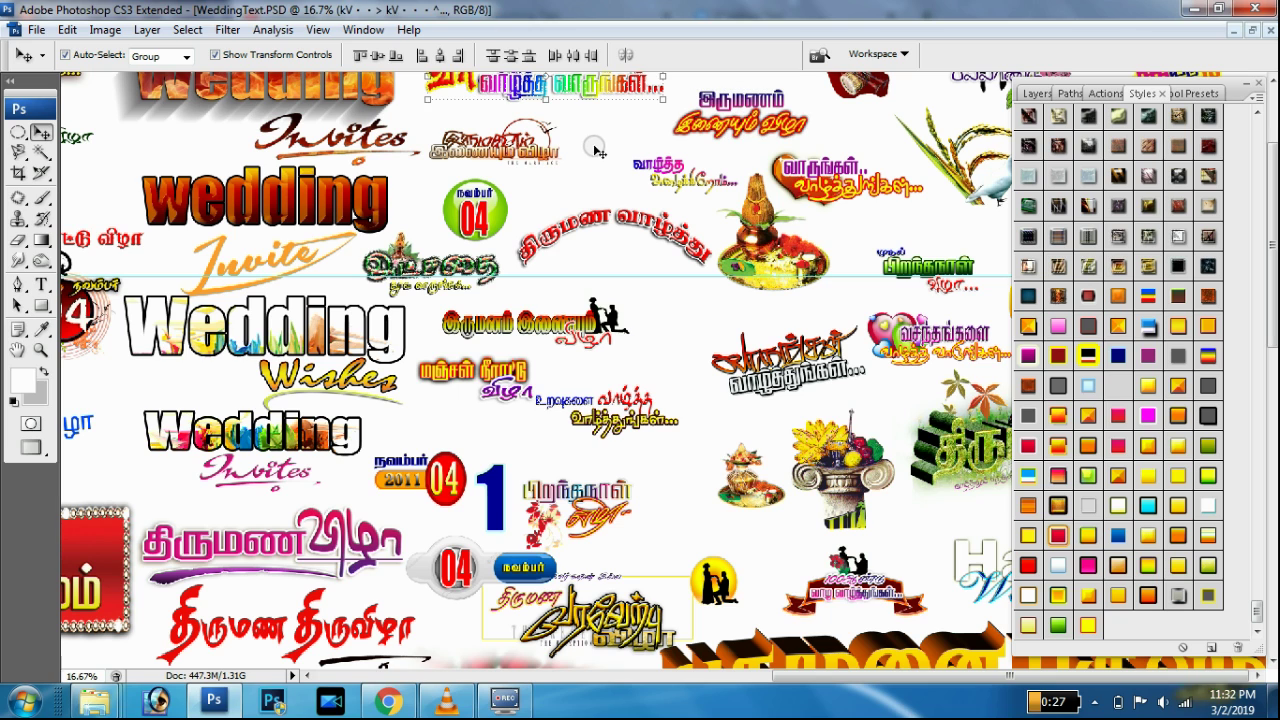
left_click(1224, 654)
left_click(812, 243)
- Save the pink திருமண விழா text's effects as a new style
scroll(530, 337, "up", 3)
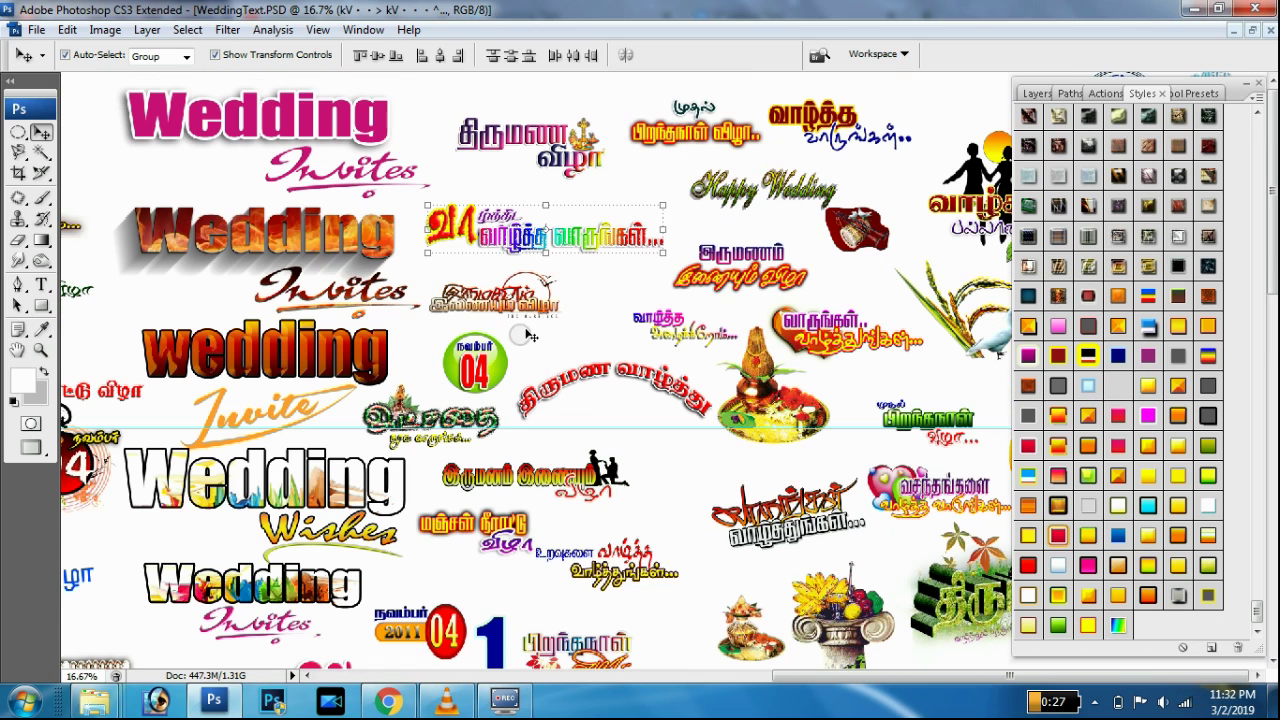
left_click(545, 133)
left_click(1211, 648)
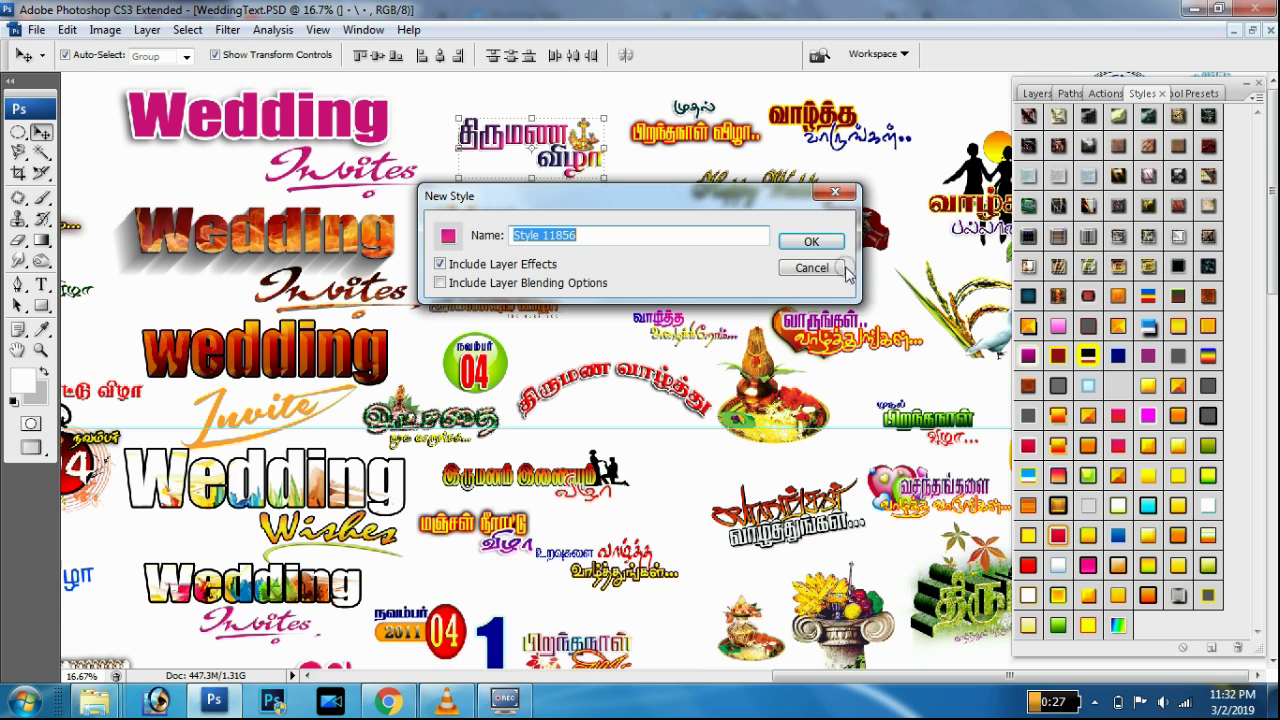
left_click(818, 240)
left_click(1252, 30)
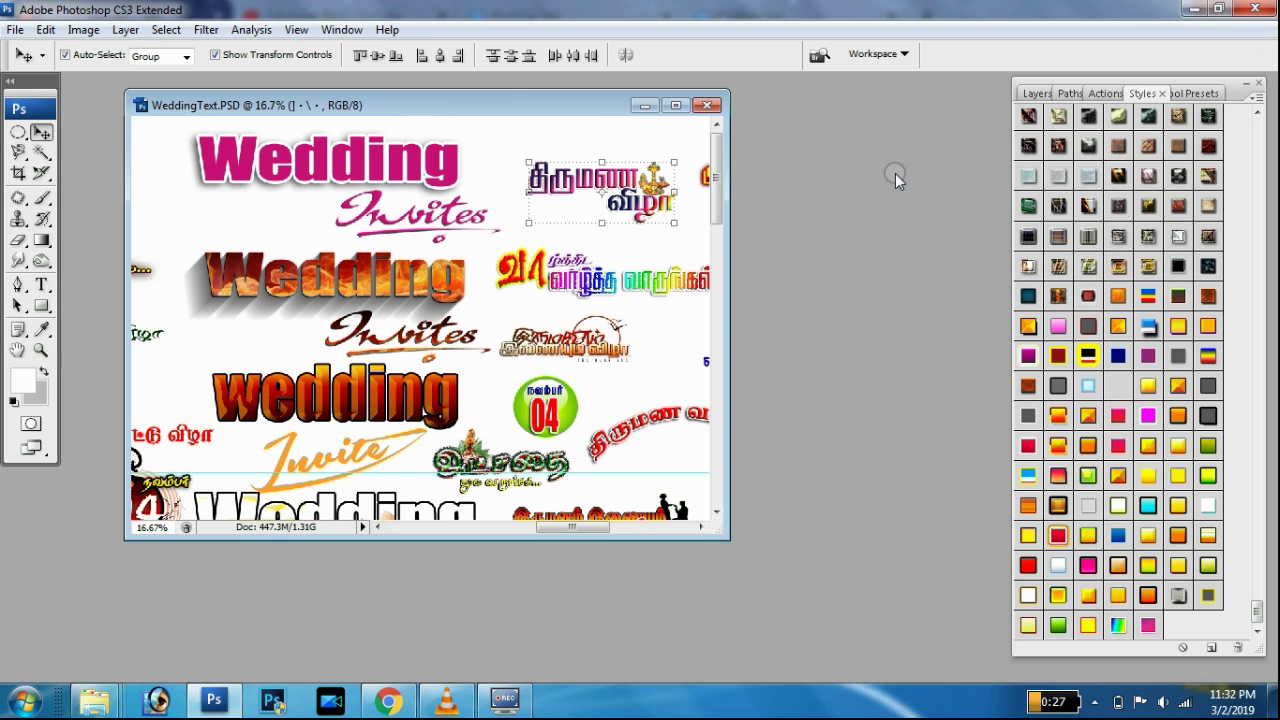
- Zoom out to the whole canvas, then close WeddingText.PSD discarding all changes
key("ctrl+minus")
key("ctrl+minus")
key("ctrl+minus")
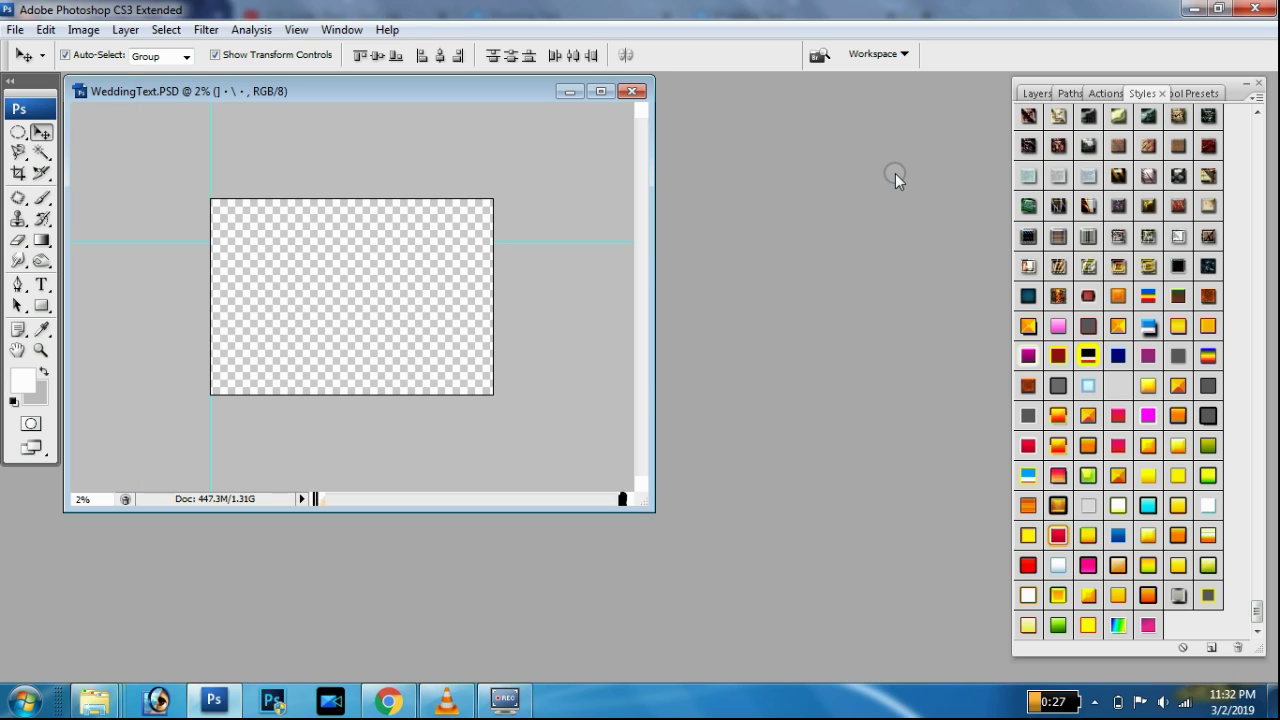
key("ctrl+plus")
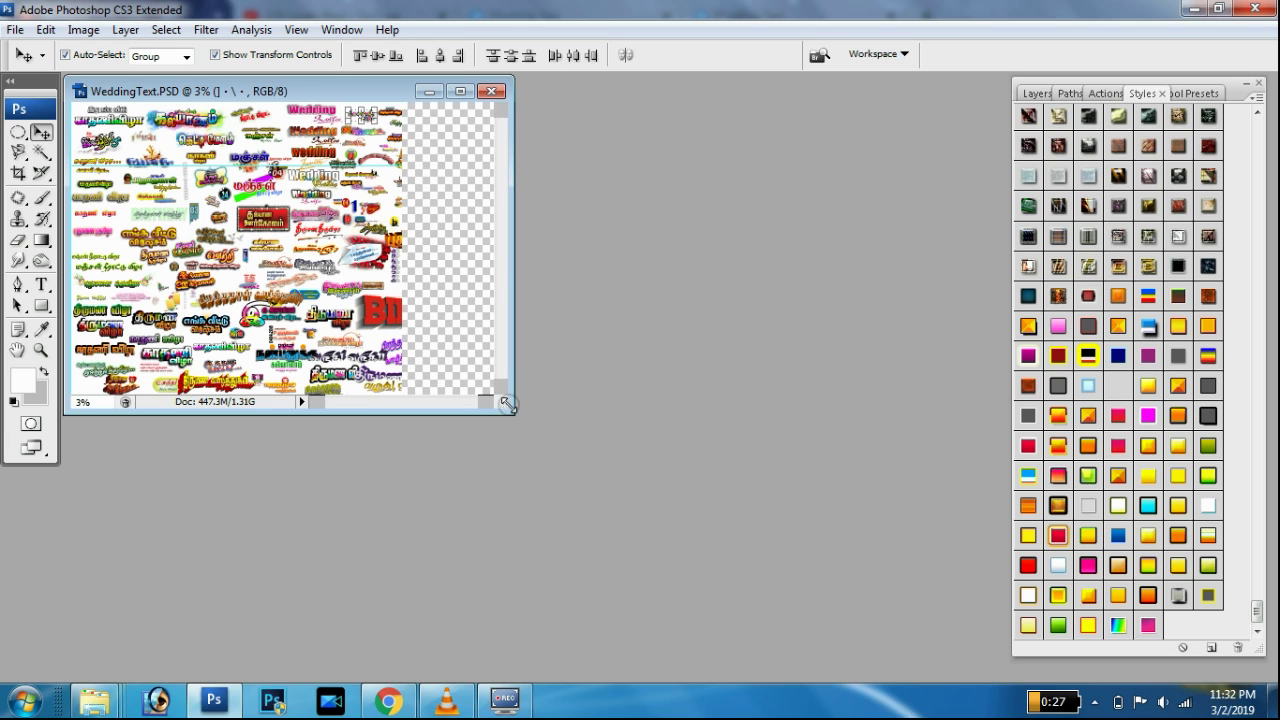
left_click(492, 92)
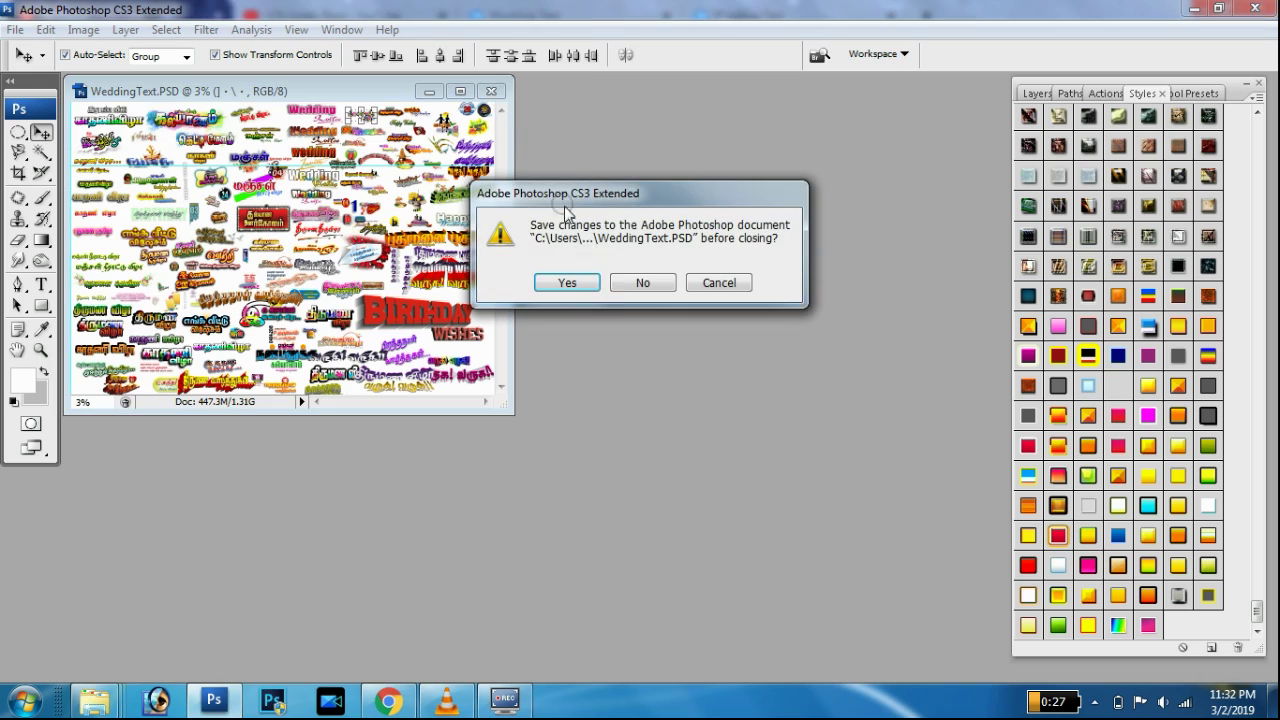
left_click(622, 290)
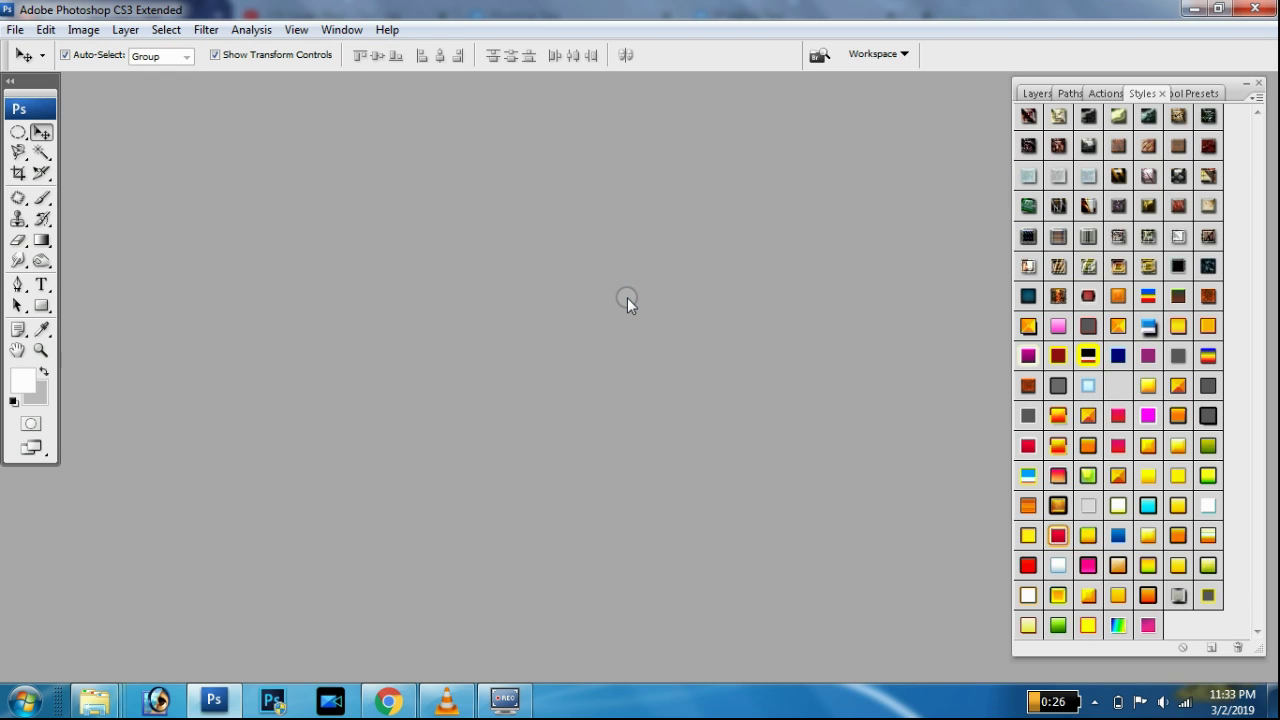
- Enter 'S4 Digital' with the Type tool and set it in Vijaya at 90 pt
key("t")
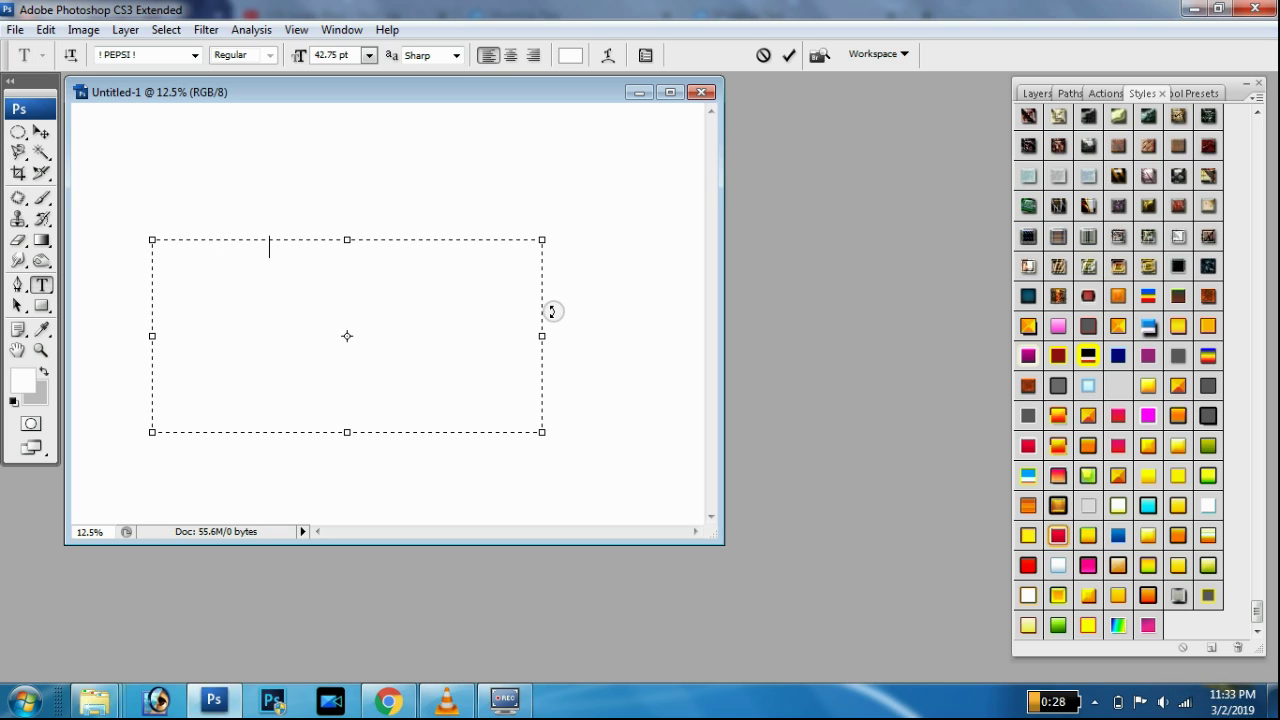
key("ctrl+a")
left_click(172, 54)
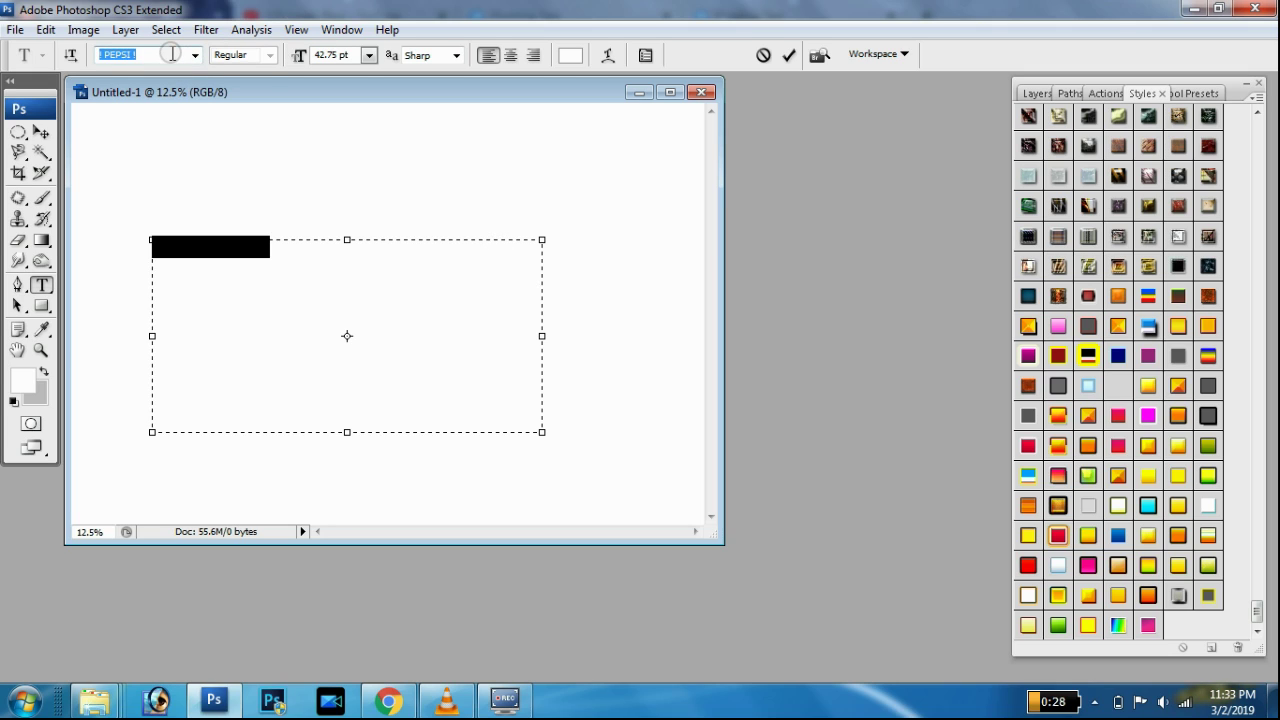
type("Vijaya")
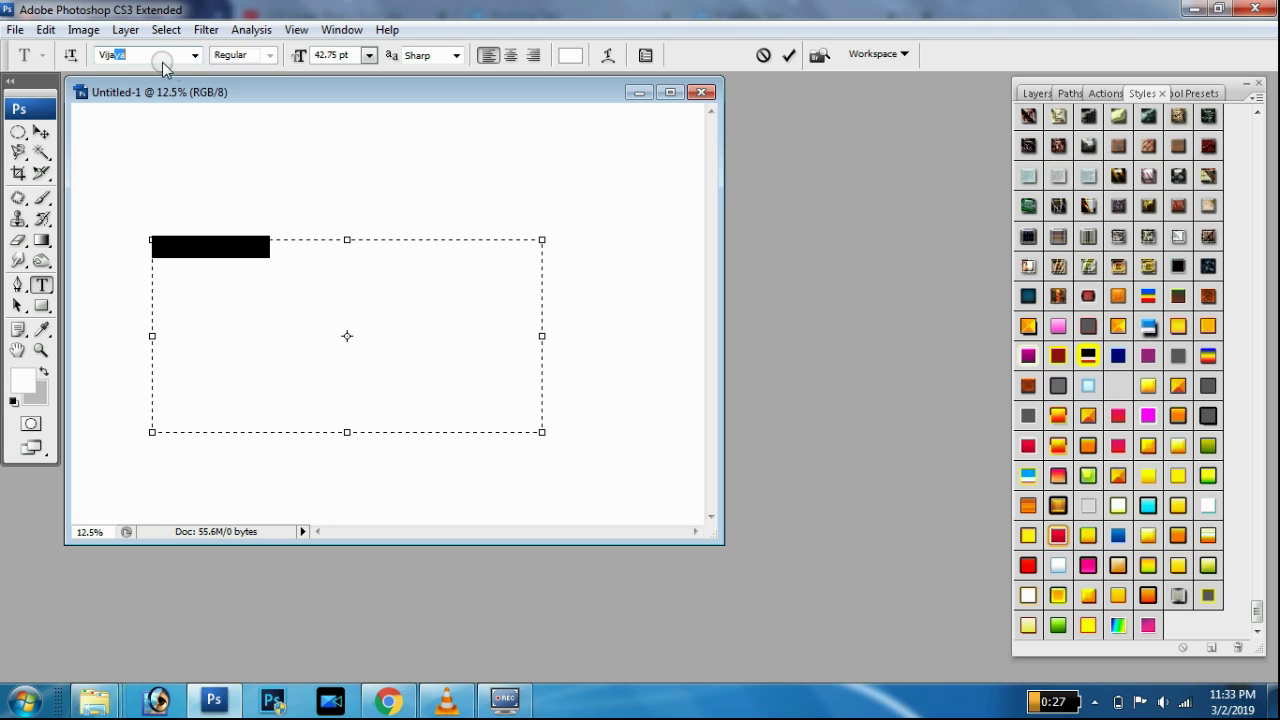
key("Return")
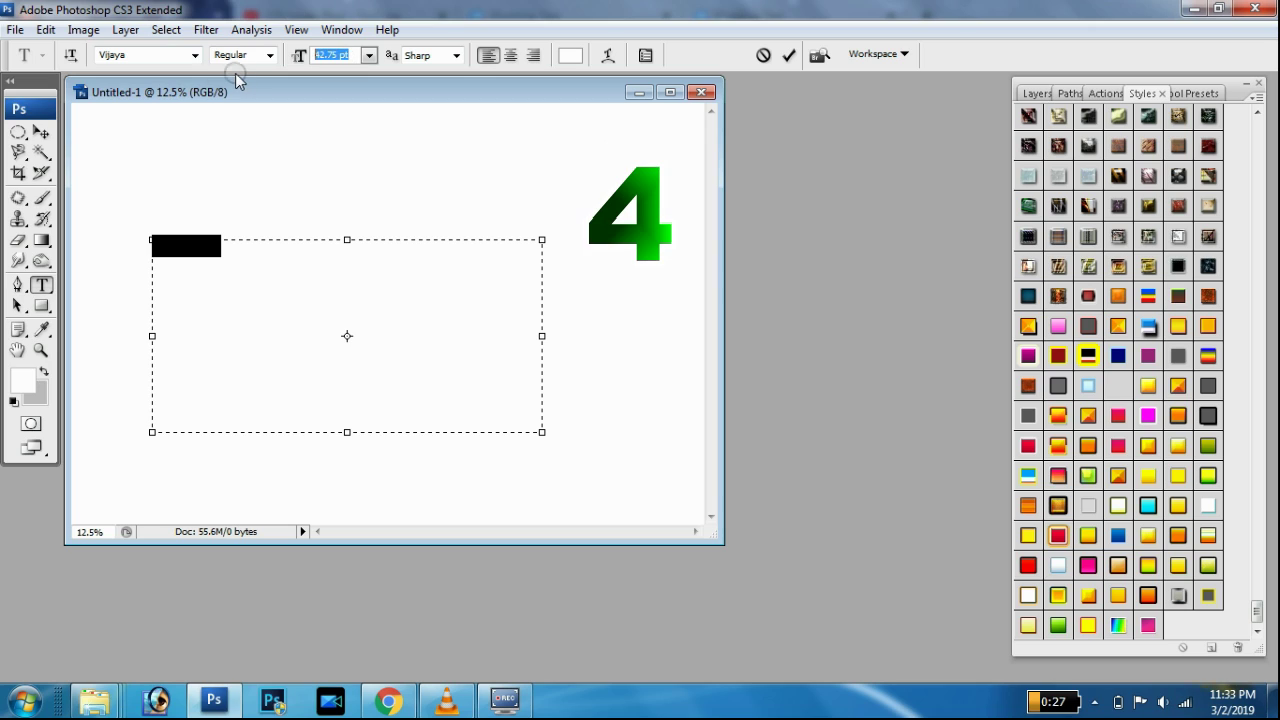
type("90")
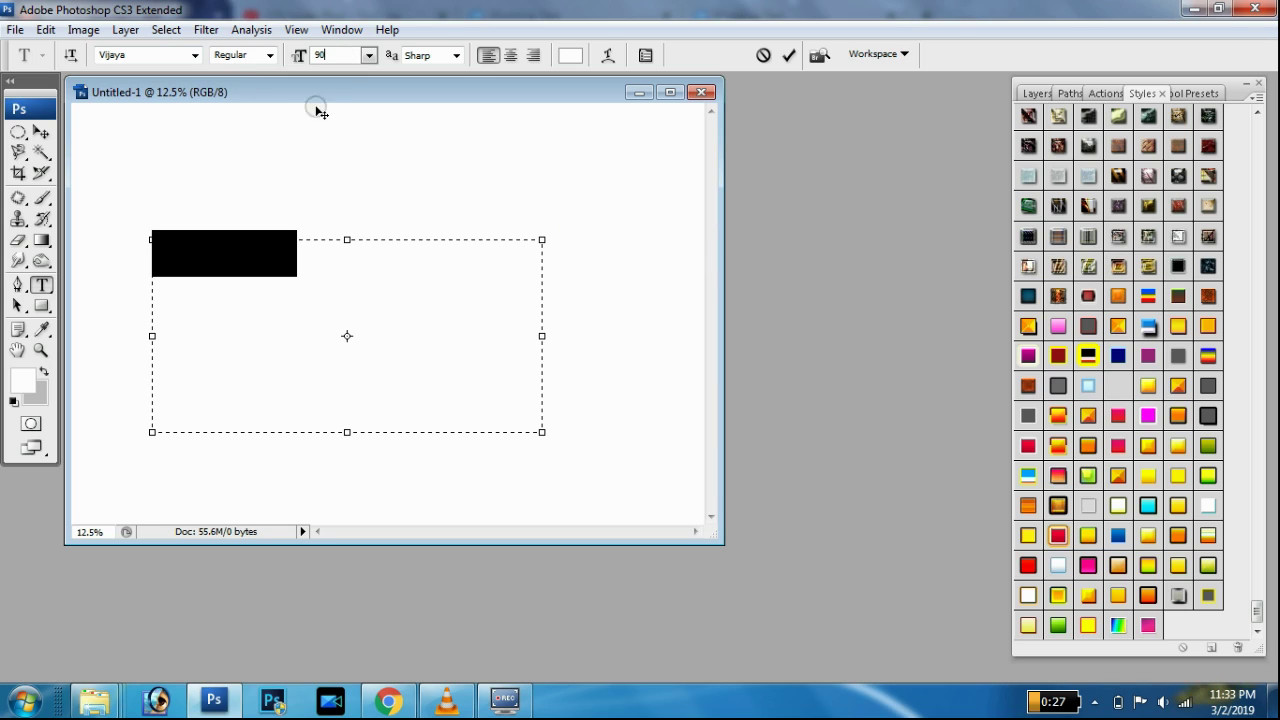
key("Return")
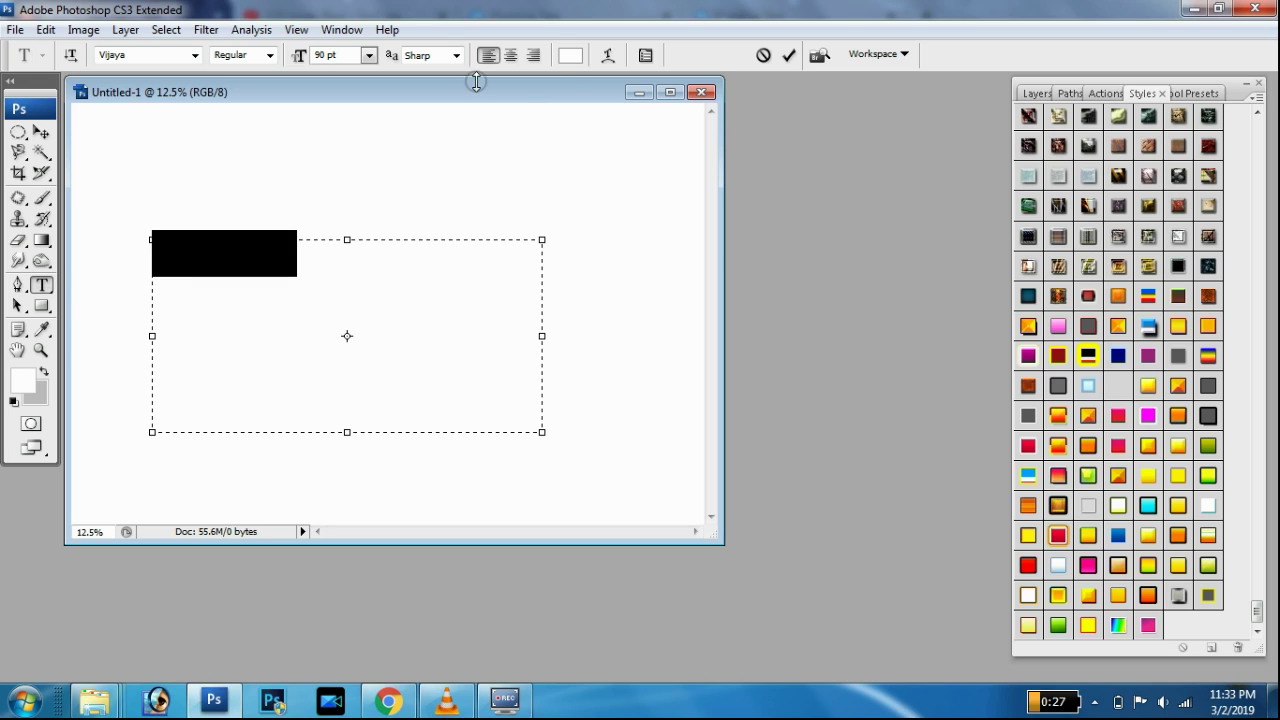
left_click(610, 262)
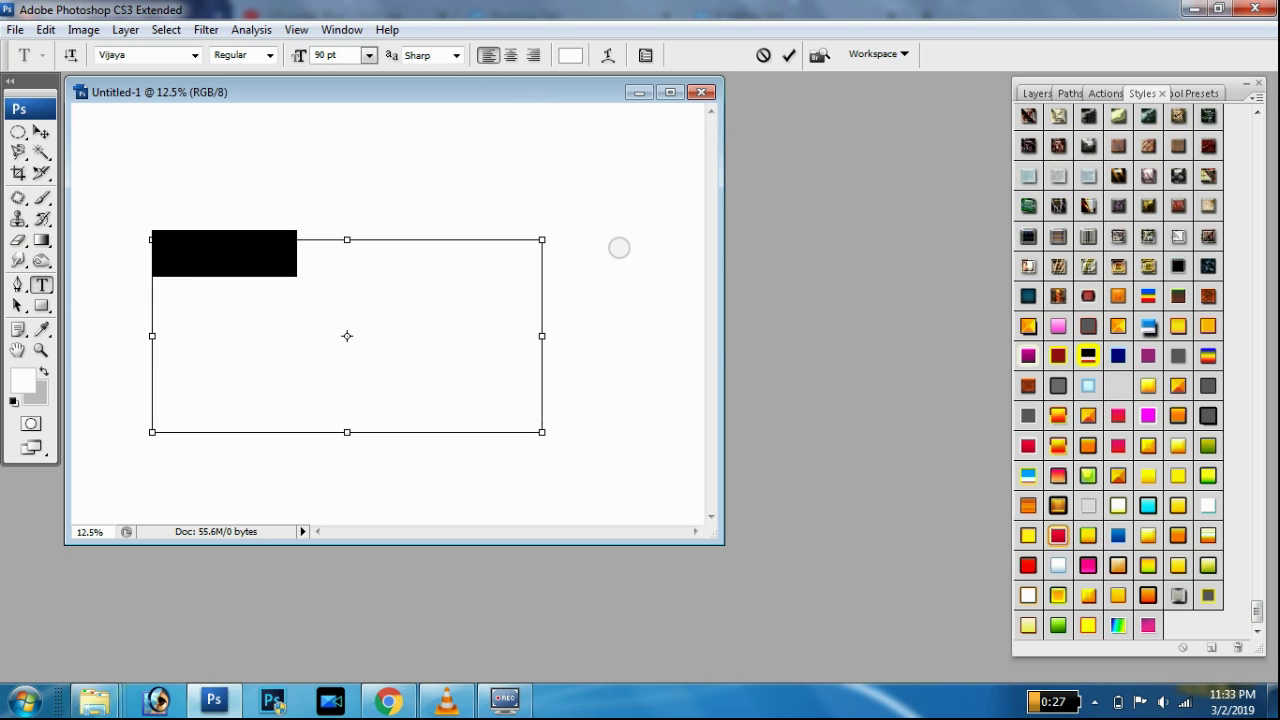
- Try pink and rainbow styles, then resize the S4 Digital text to 200 pt
left_click(1146, 625)
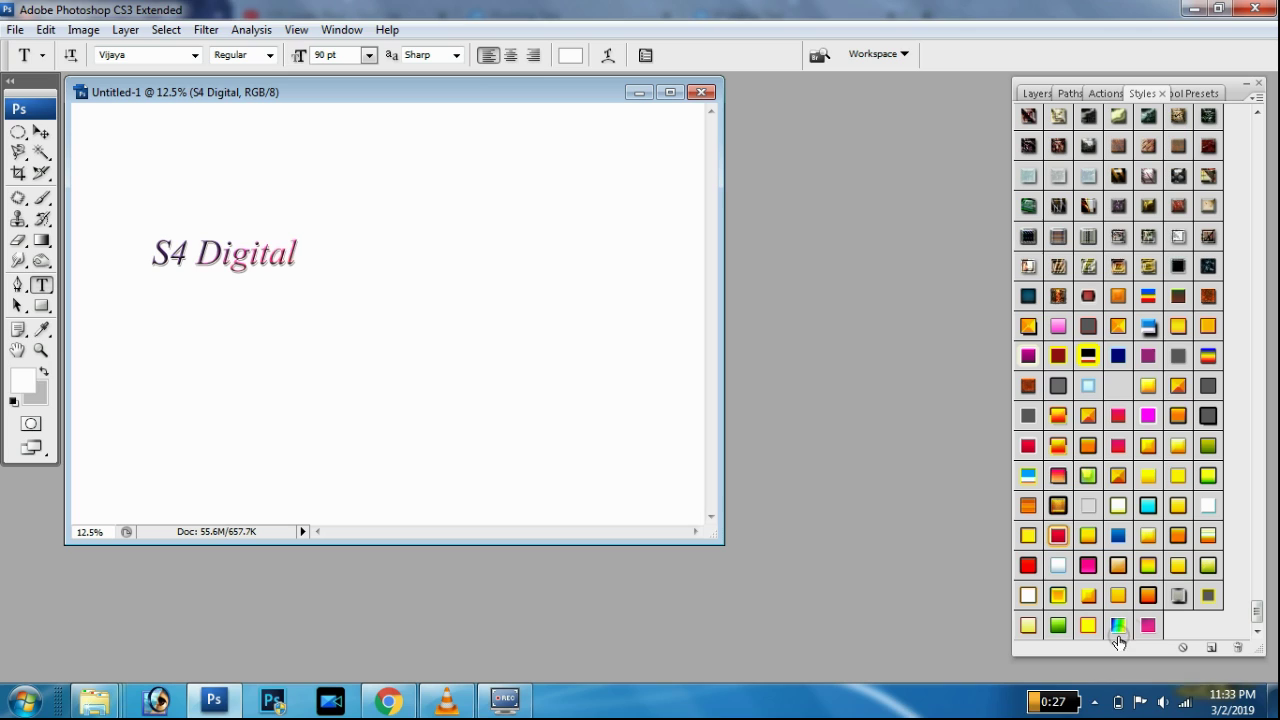
left_click(1118, 625)
key("v")
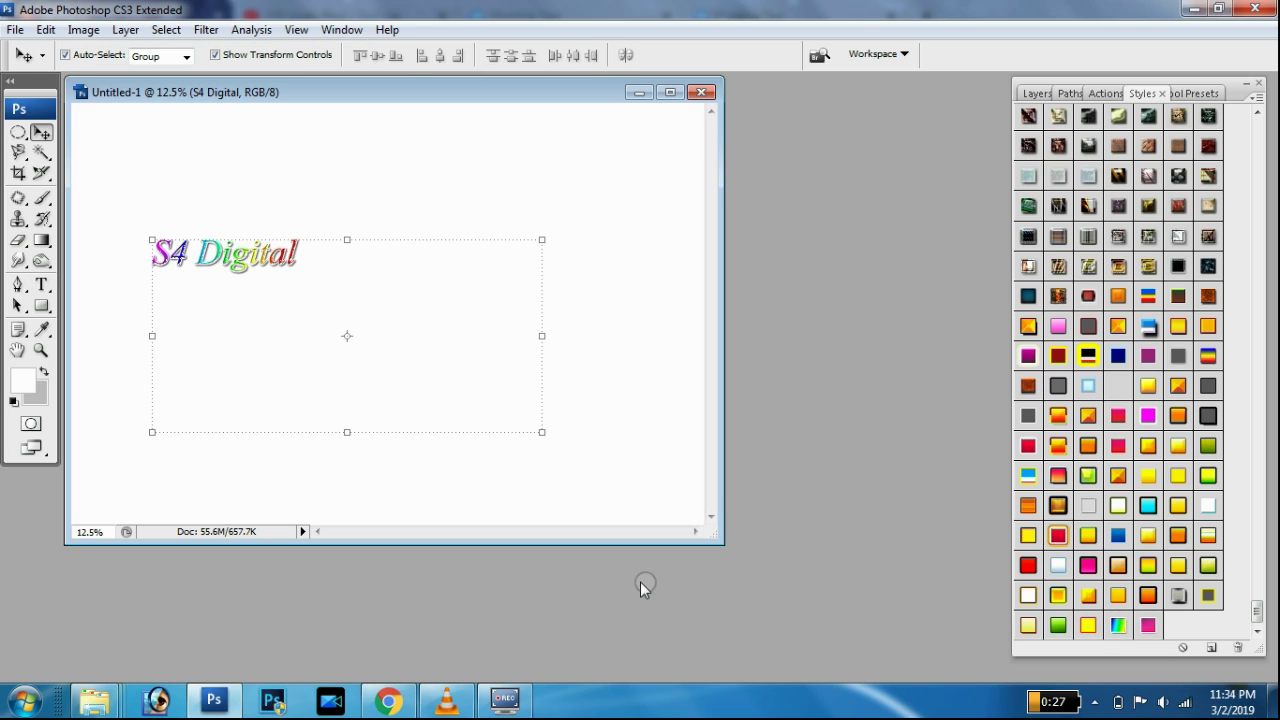
key("t")
left_click(220, 252)
key("ctrl+a")
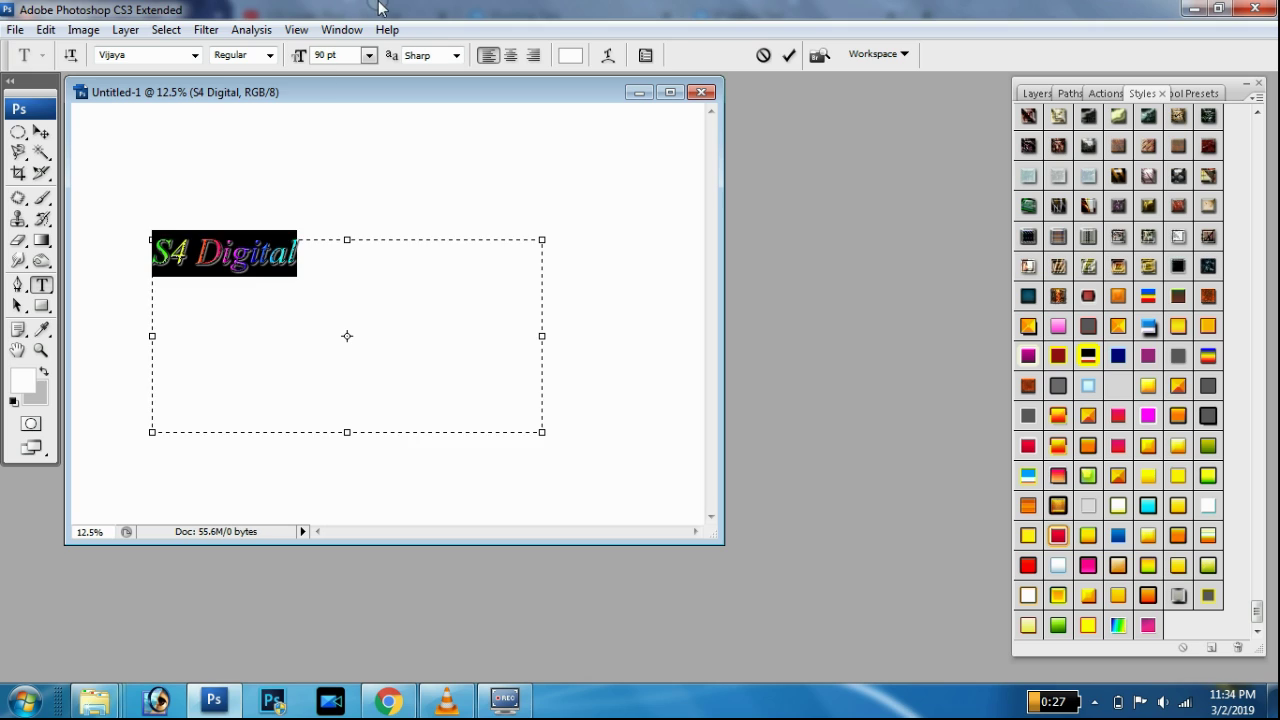
double_click(350, 56)
type("20")
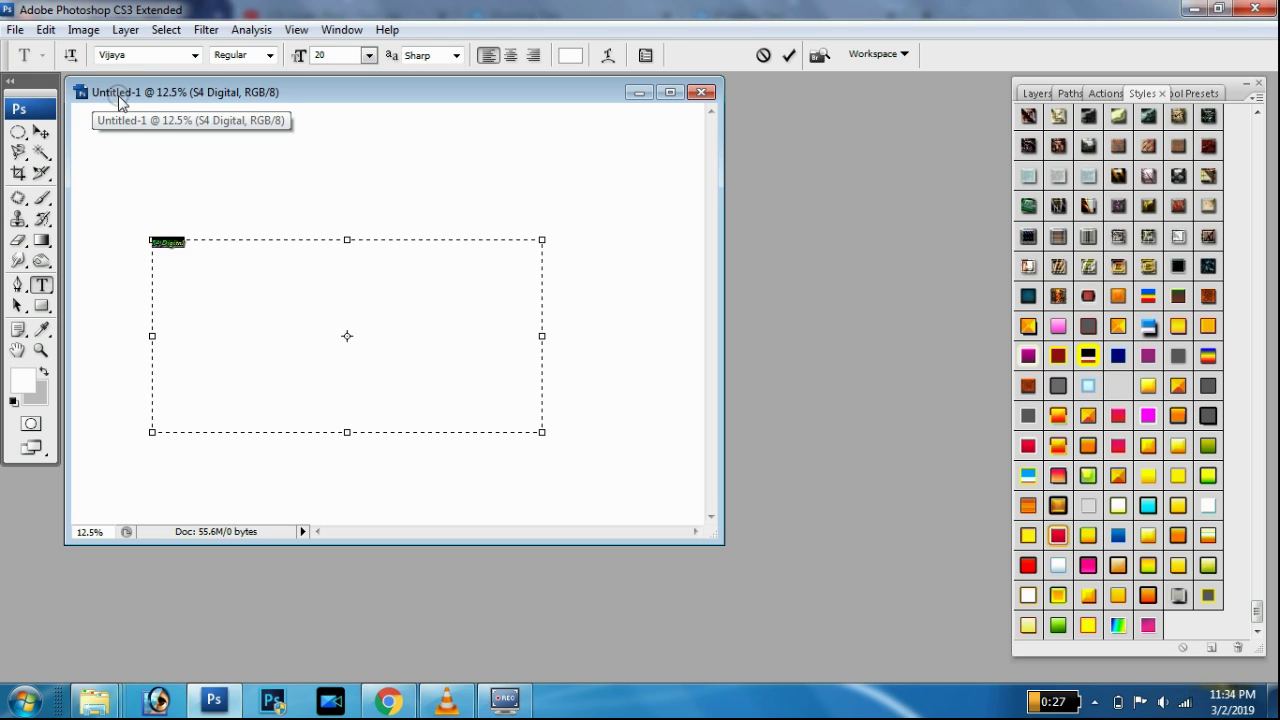
type("0")
key("Return")
key("ctrl+Return")
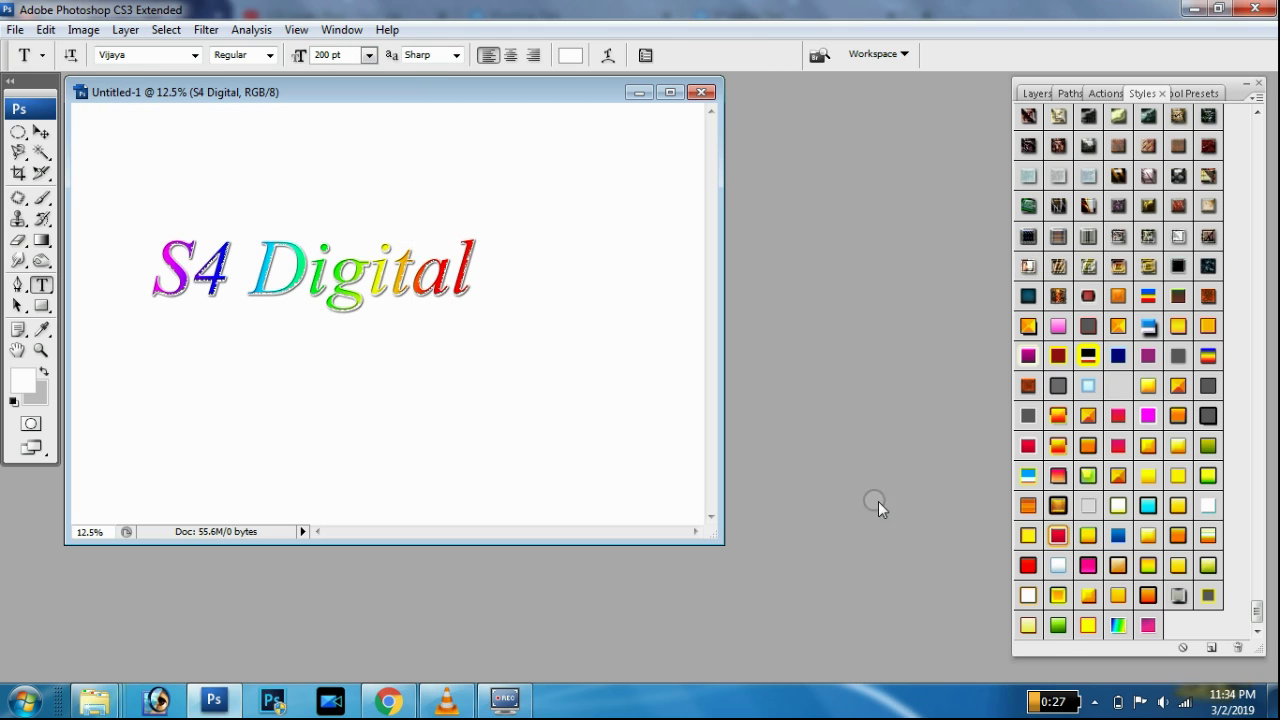
- Try yellow-outline, golden bevel, red-gold, rainbow and gold saved styles on the text
left_click(1207, 597)
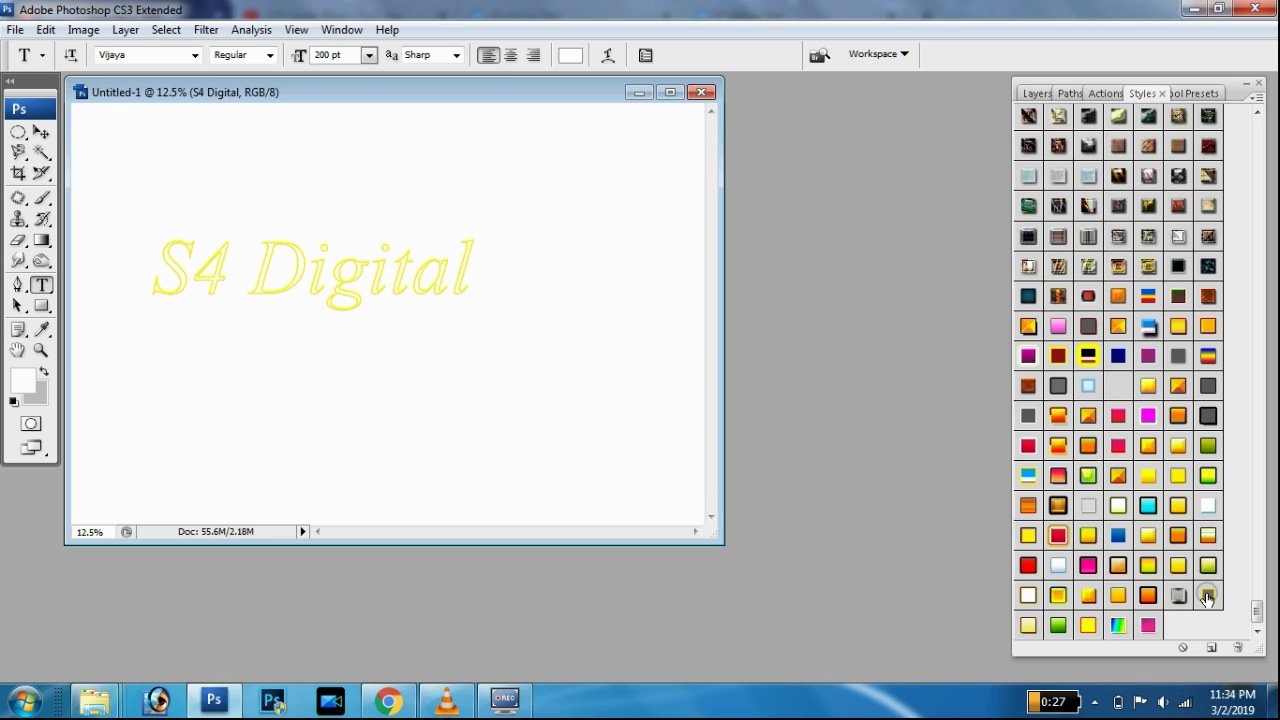
left_click(1027, 625)
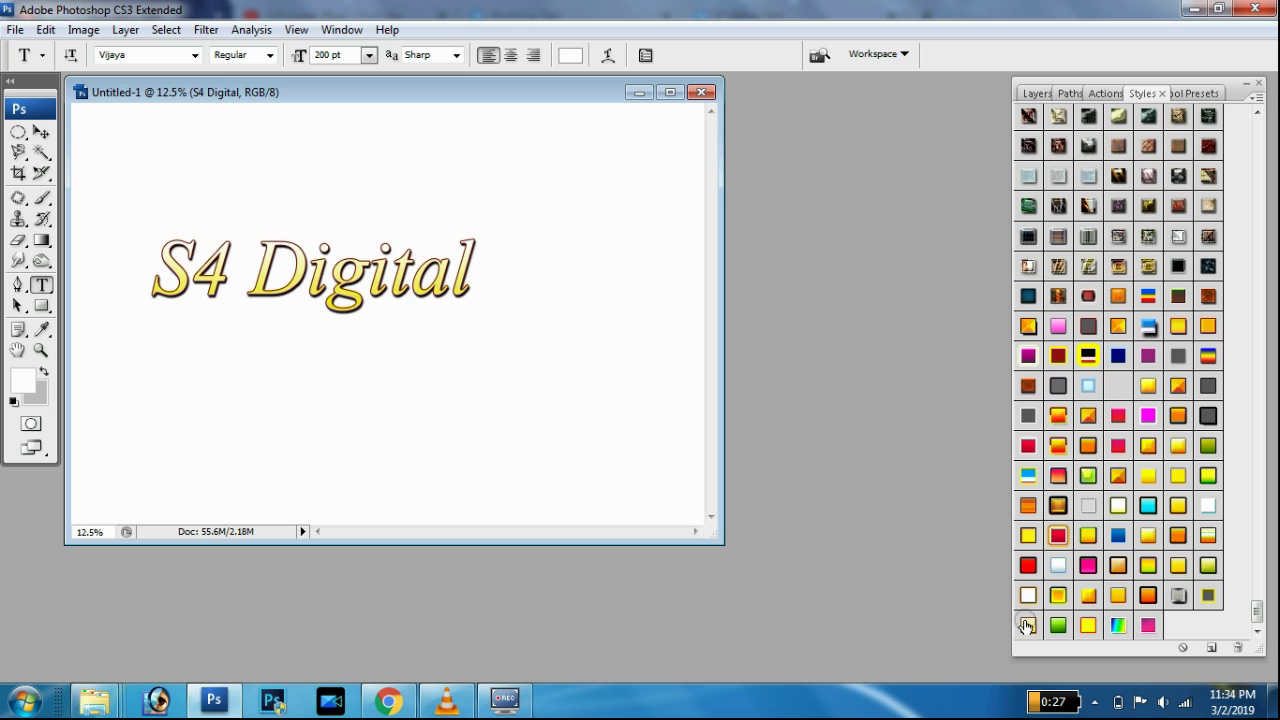
left_click(1058, 596)
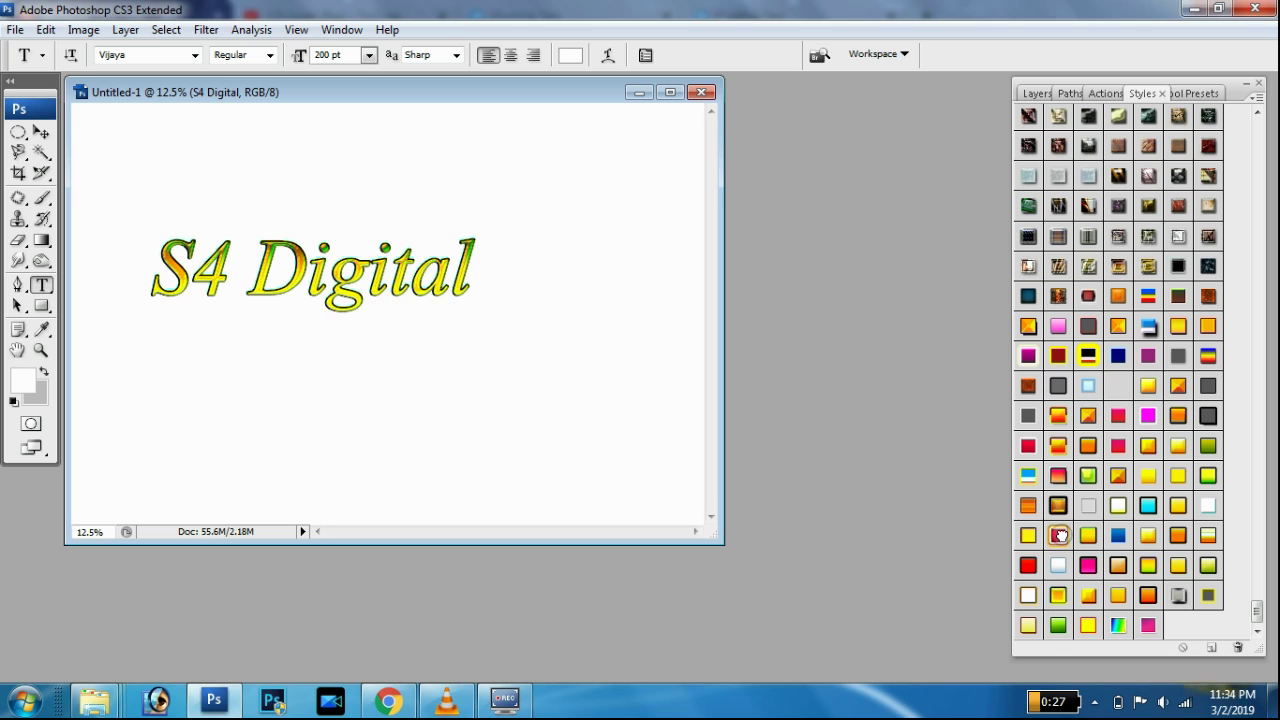
left_click(1057, 536)
left_click(1058, 627)
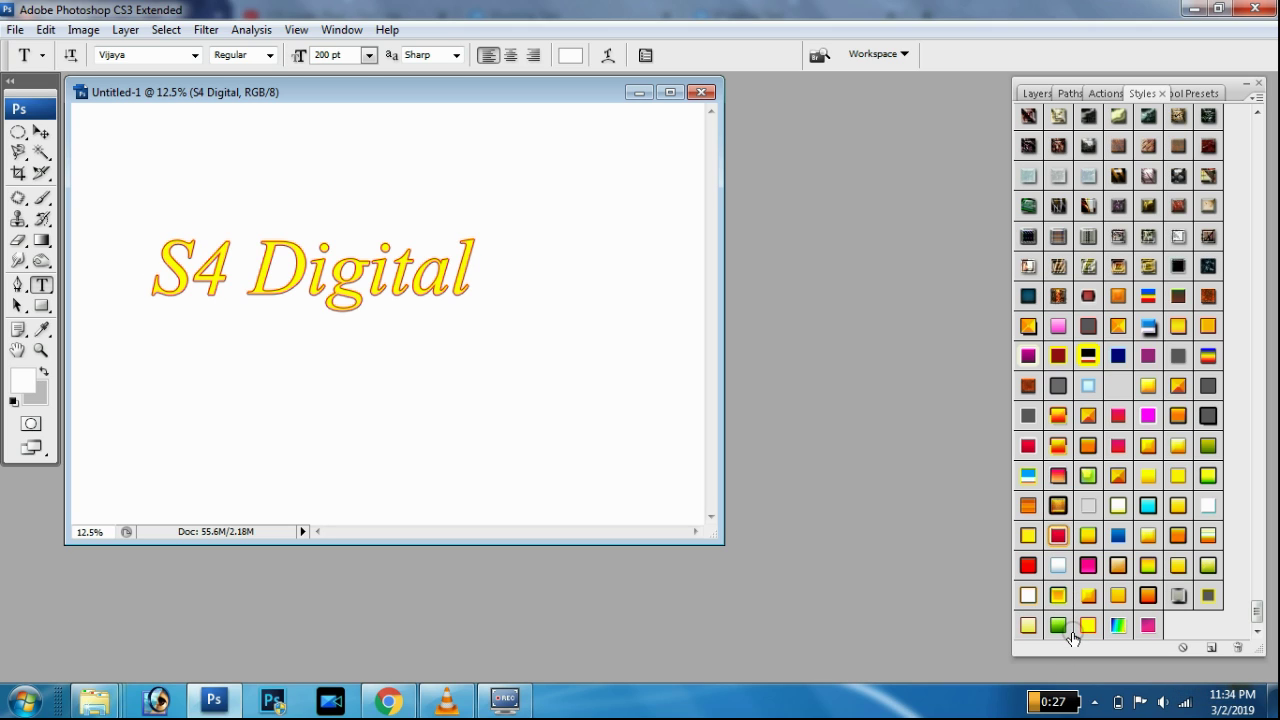
left_click(1118, 626)
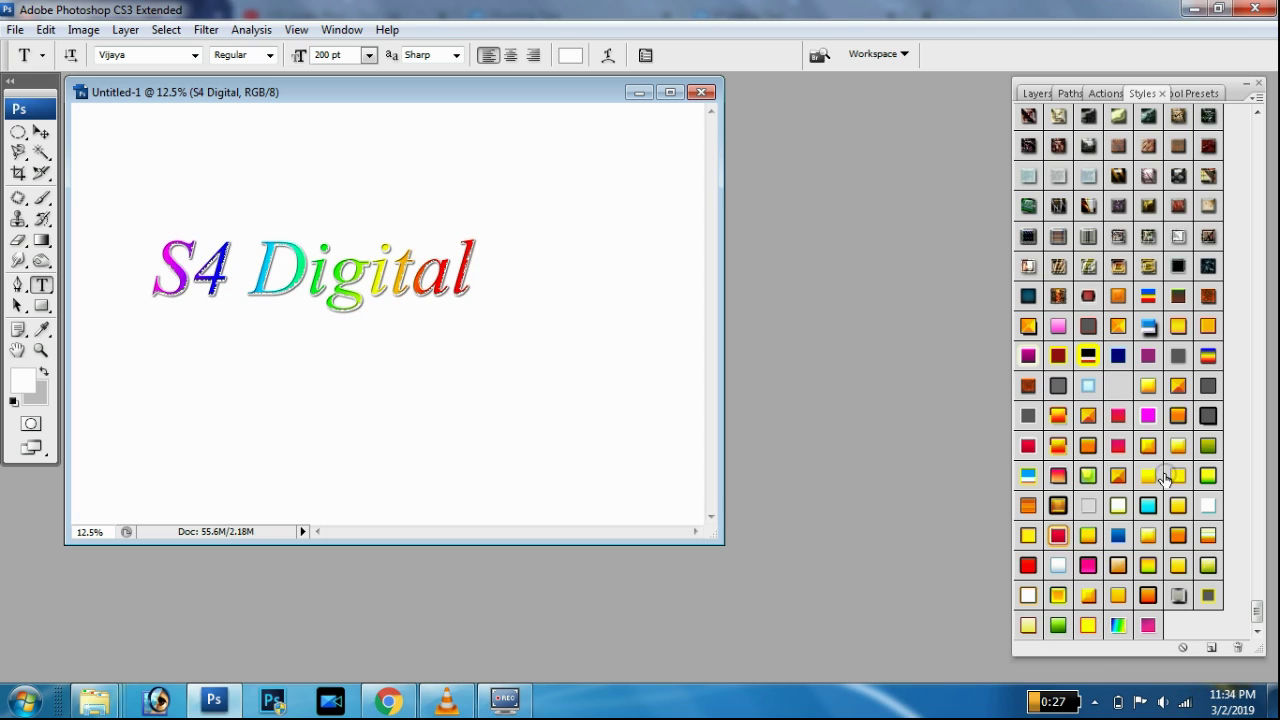
left_click(1153, 446)
- Try magenta, green and purple gradient styles, then close the document without saving
left_click(1147, 626)
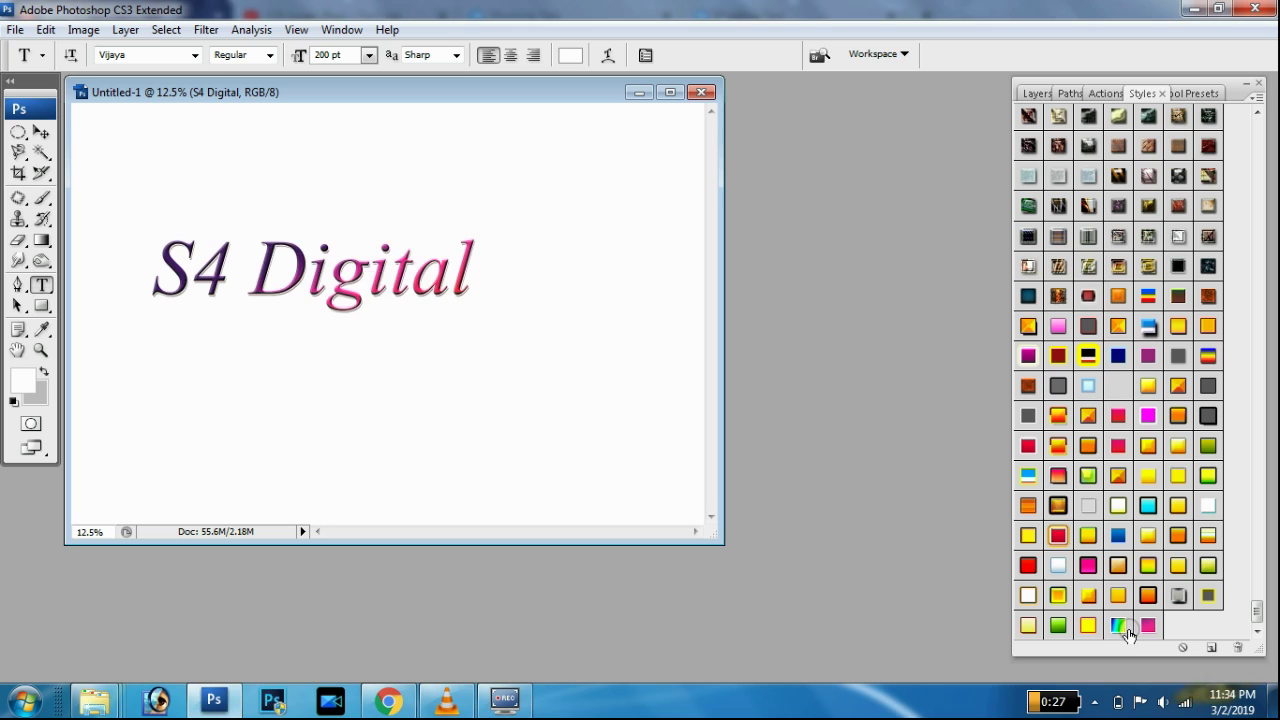
left_click(1089, 626)
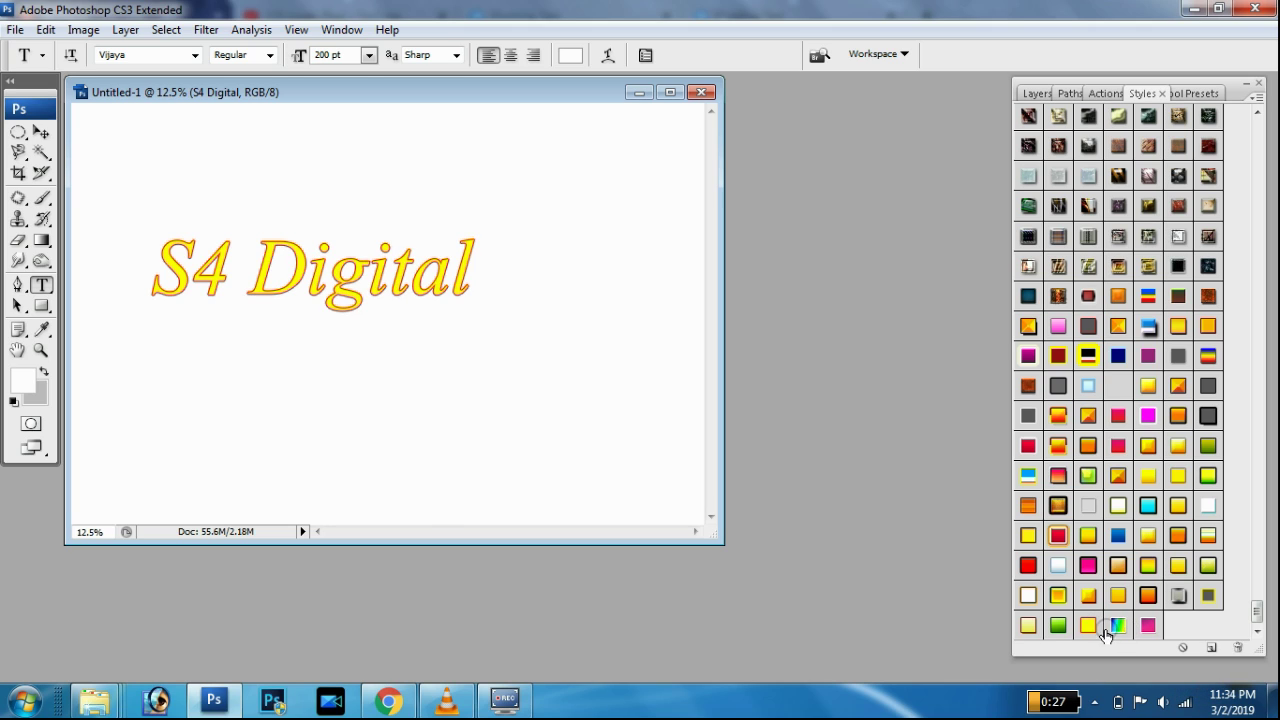
left_click(1149, 627)
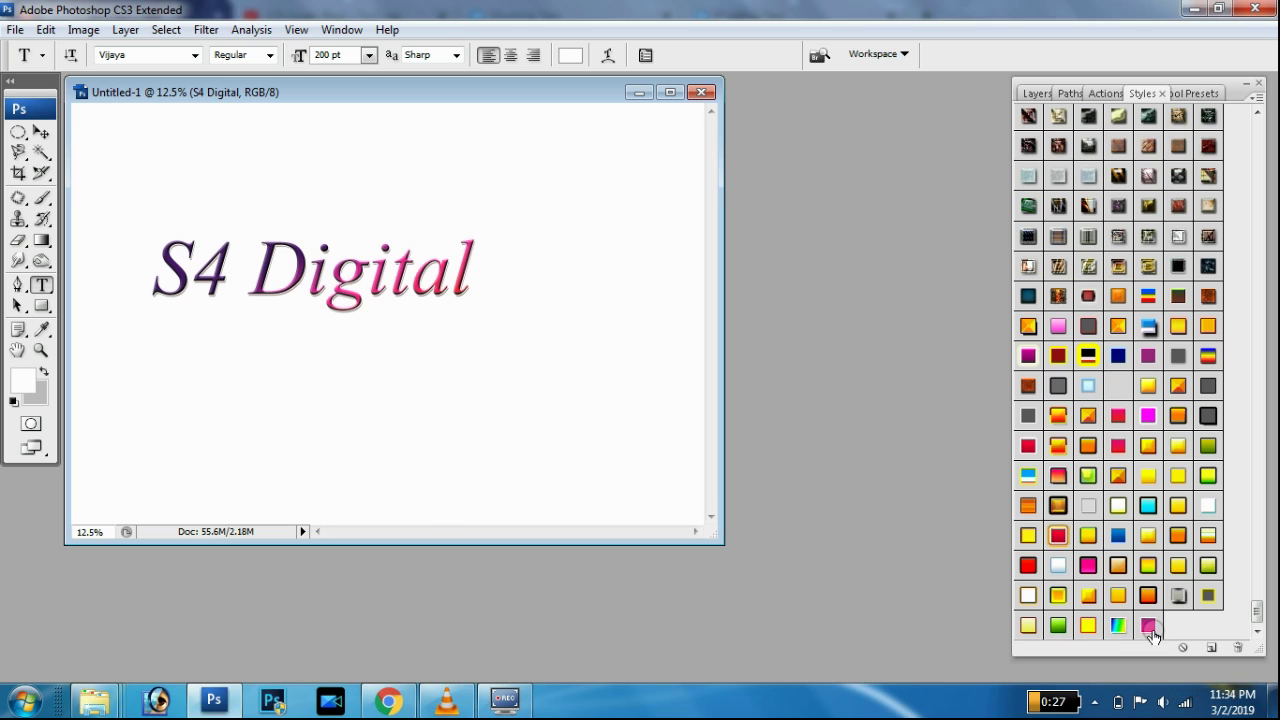
left_click(1058, 626)
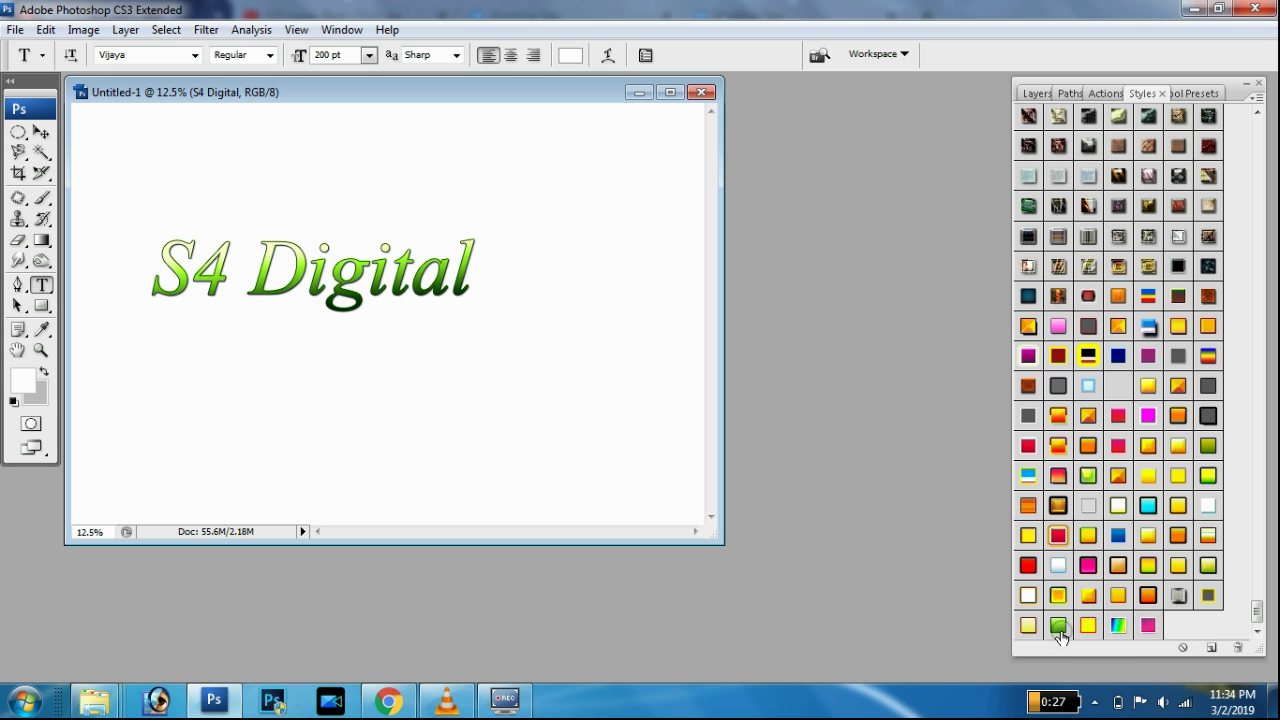
left_click(701, 92)
left_click(650, 268)
mouse_move(389, 700)
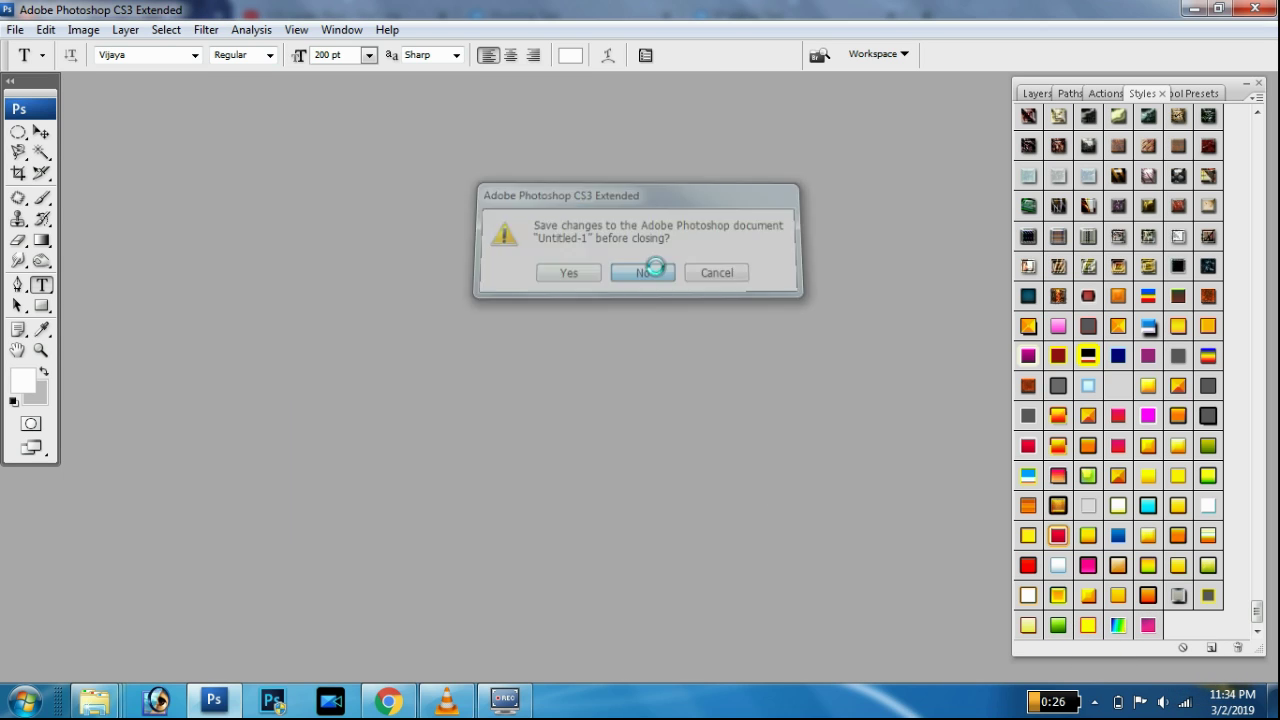
left_click(440, 600)
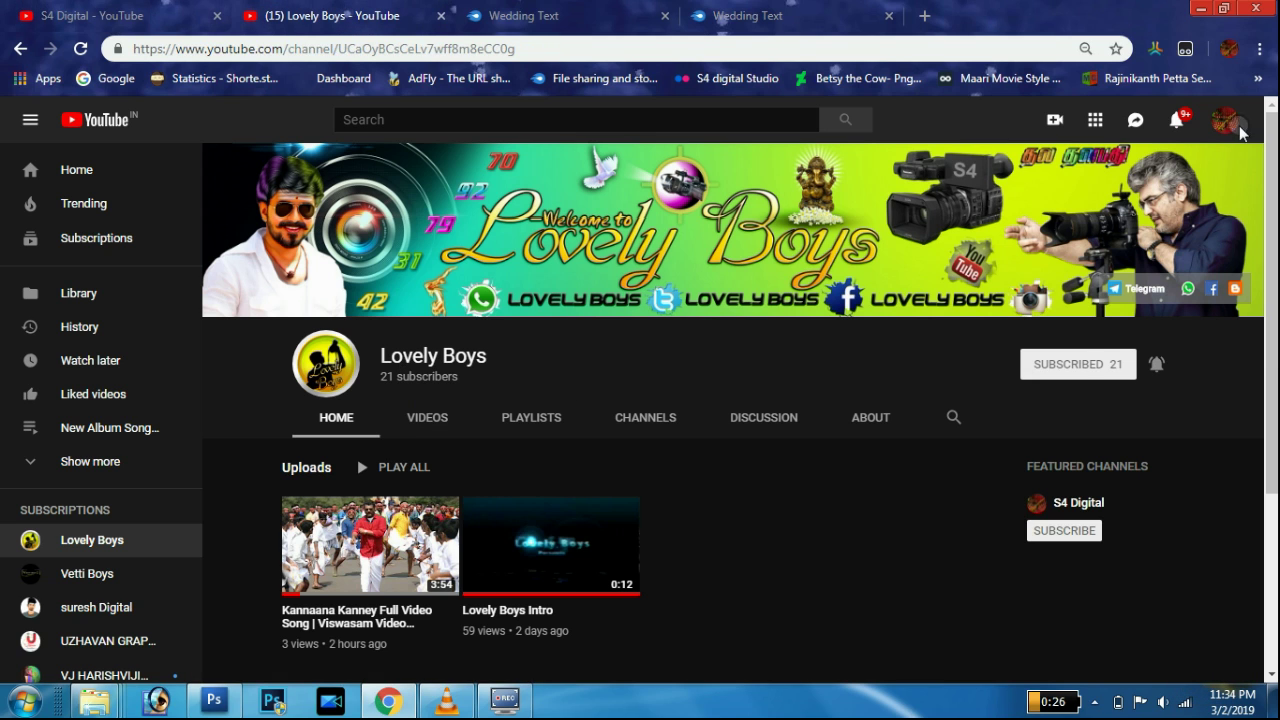
- Minimize Chrome and Photoshop, refresh the desktop, and return to the S4 Digital Videos page
left_click(1200, 10)
left_click(1192, 12)
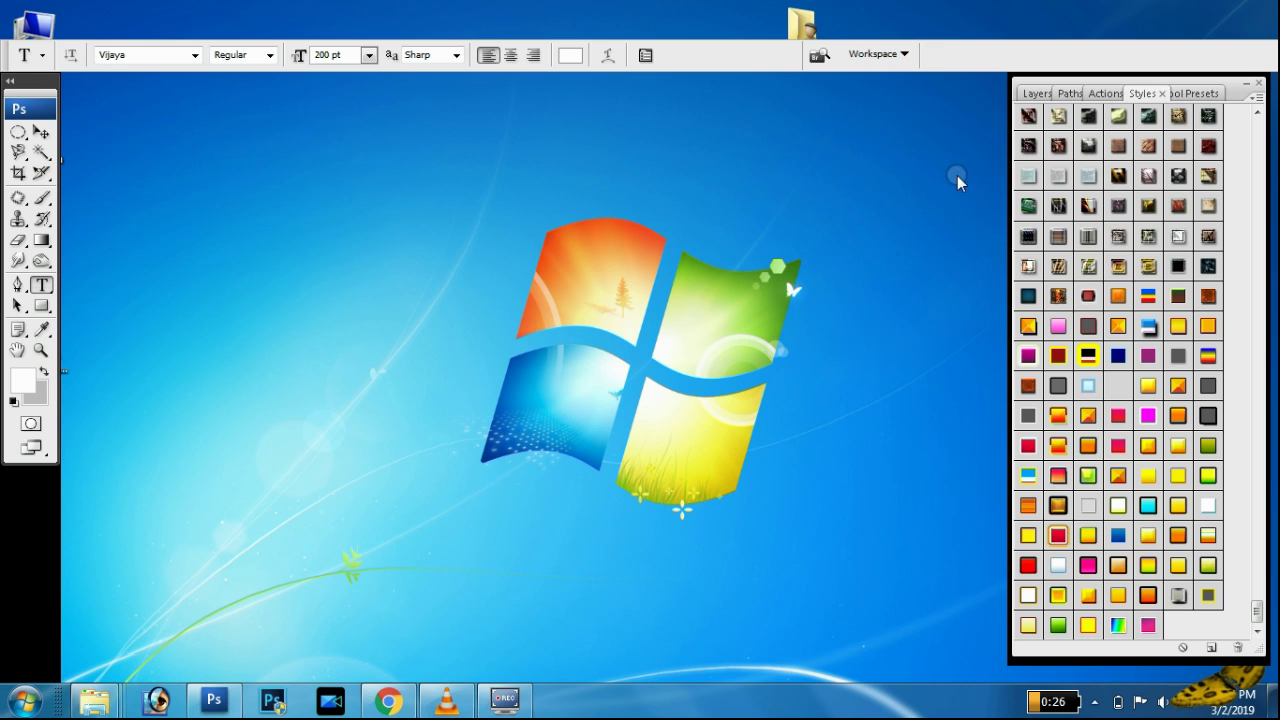
right_click(855, 234)
left_click(890, 310)
left_click(1272, 700)
right_click(710, 228)
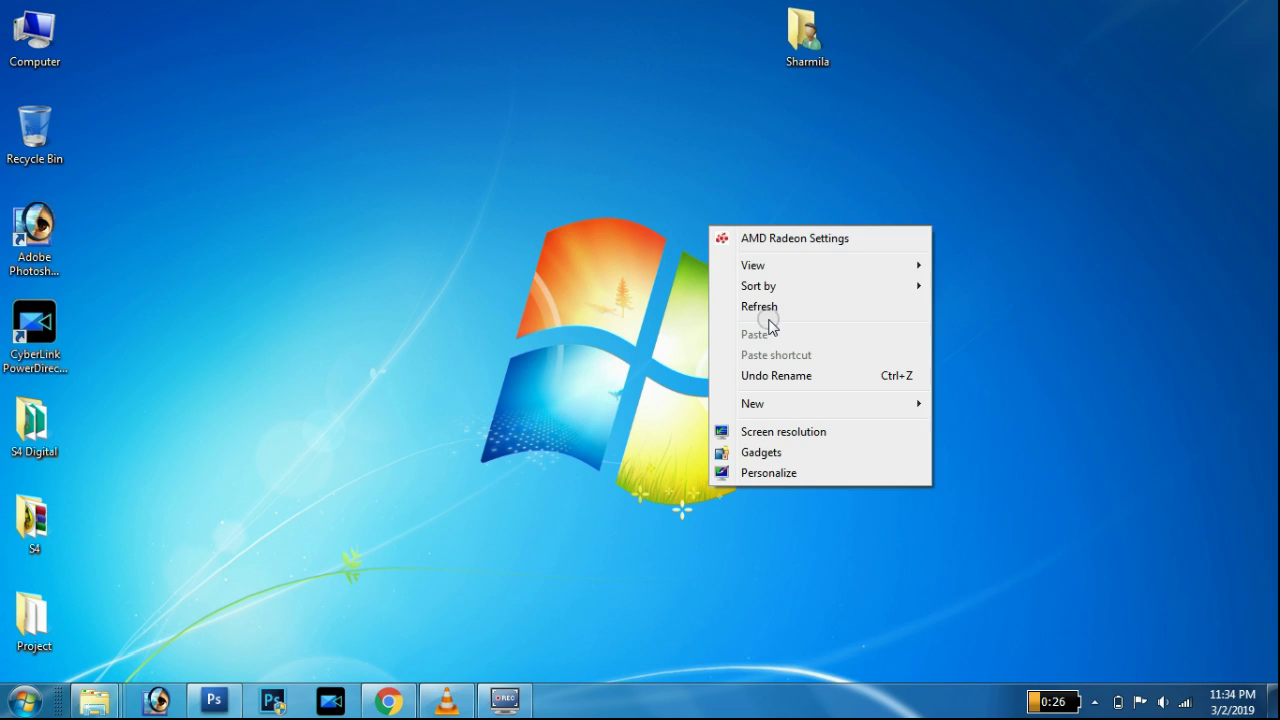
left_click(767, 306)
right_click(634, 403)
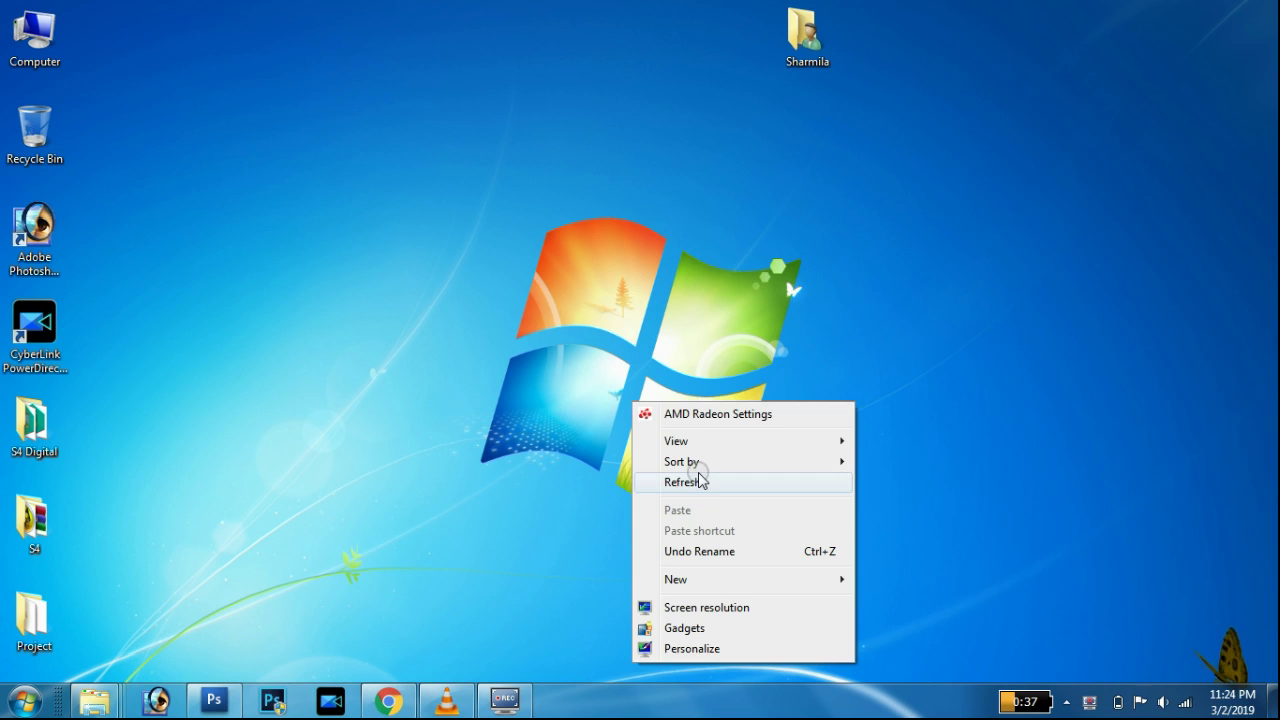
left_click(813, 294)
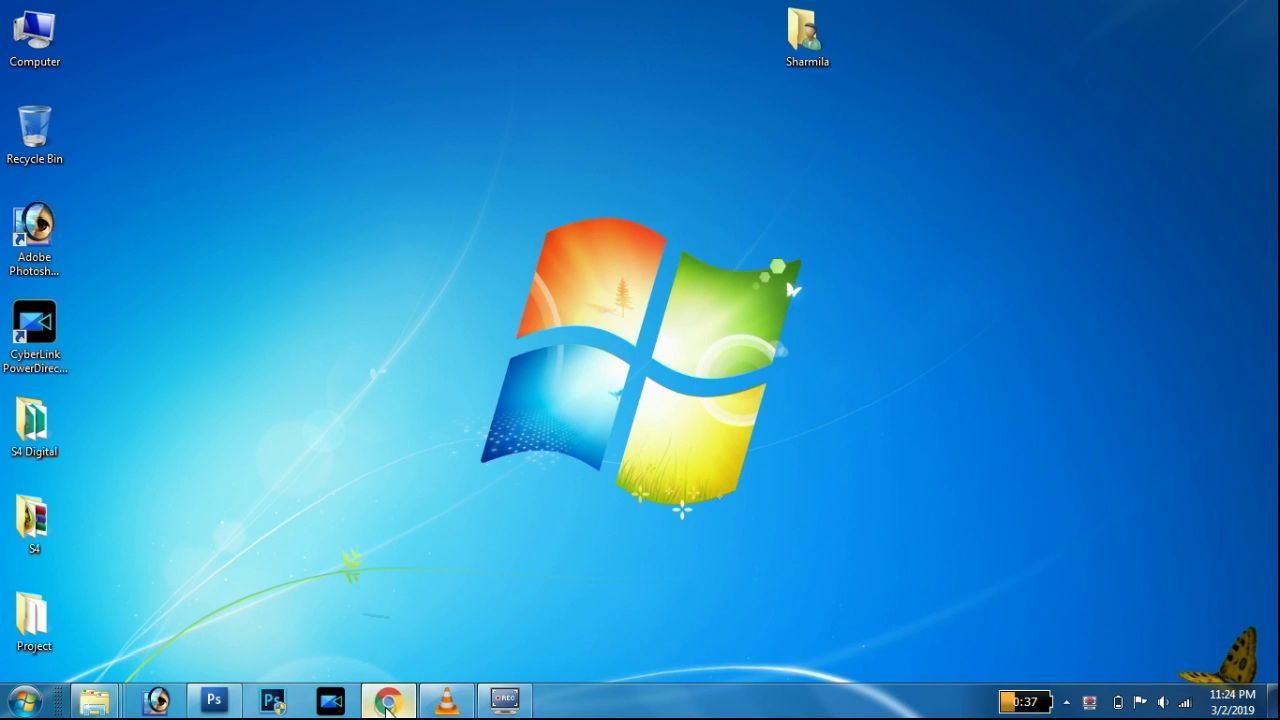
left_click(388, 703)
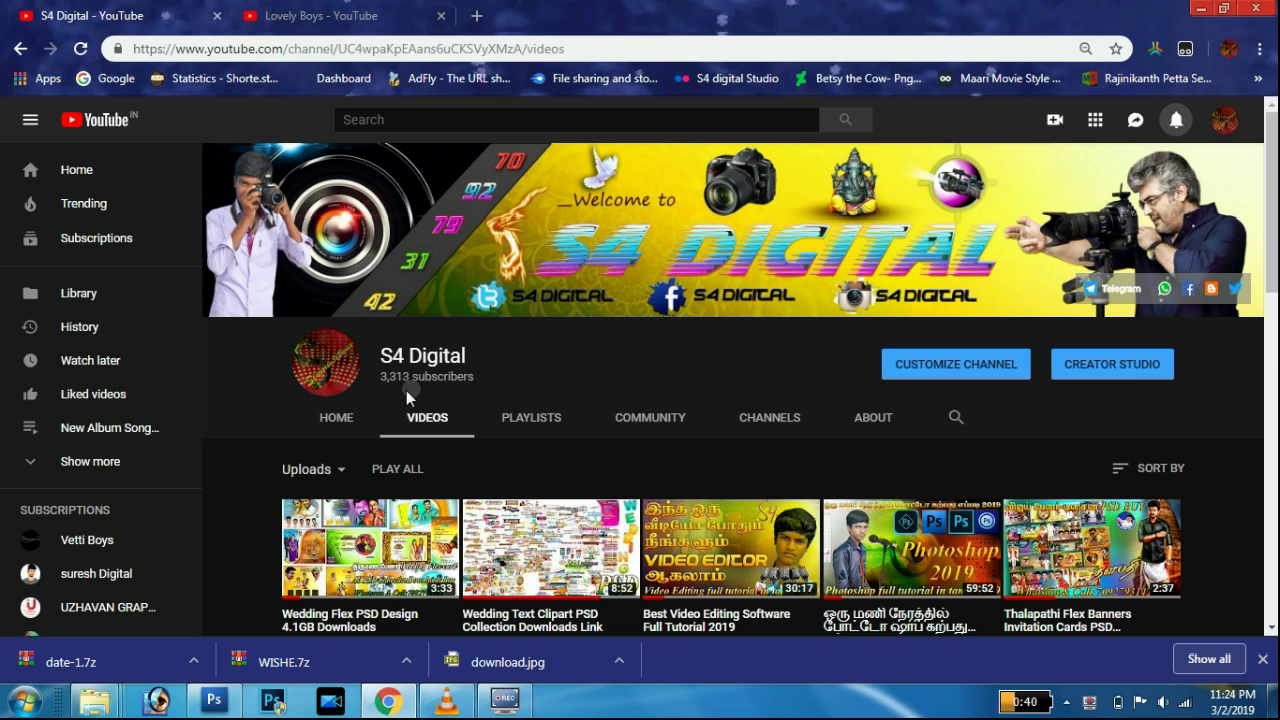
- Maximize WeddingText.PSD and make its bottom layers visible, from Background up to Layer 36
left_click(213, 700)
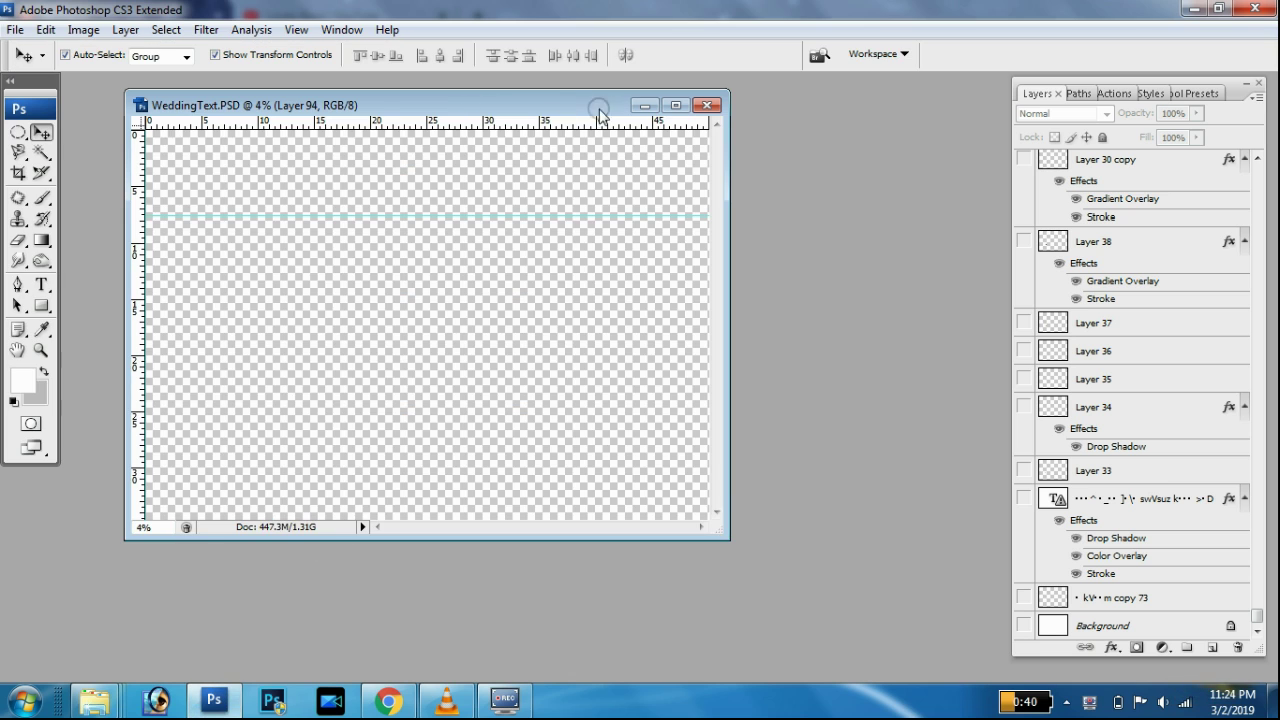
left_click(674, 106)
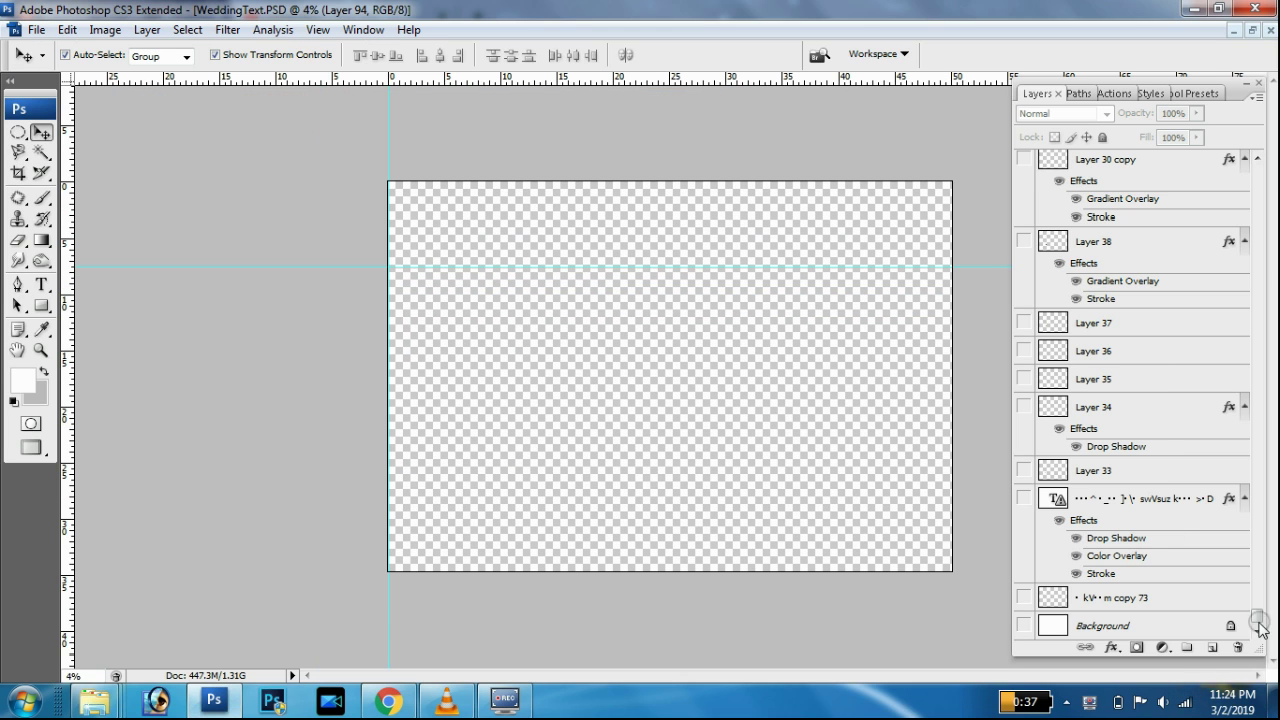
left_click_drag(1020, 613, 1011, 485)
left_click(1023, 470)
left_click(1023, 351)
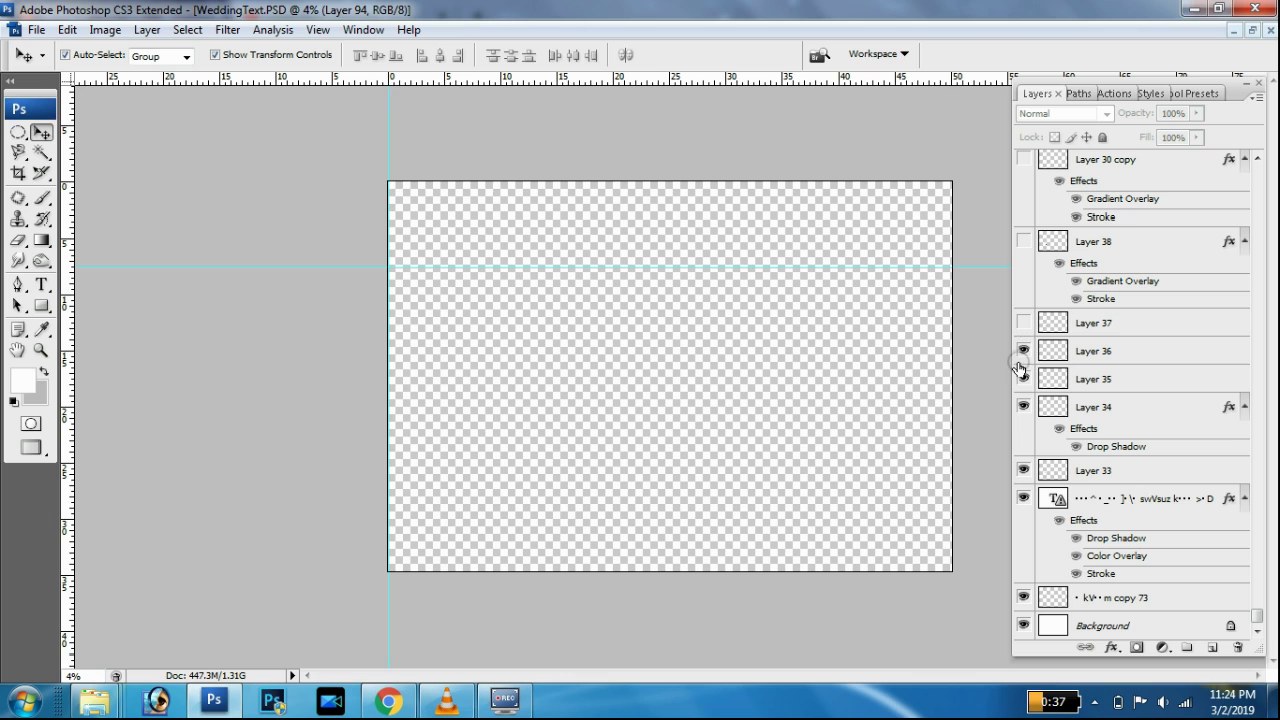
left_click_drag(1019, 215, 1028, 141)
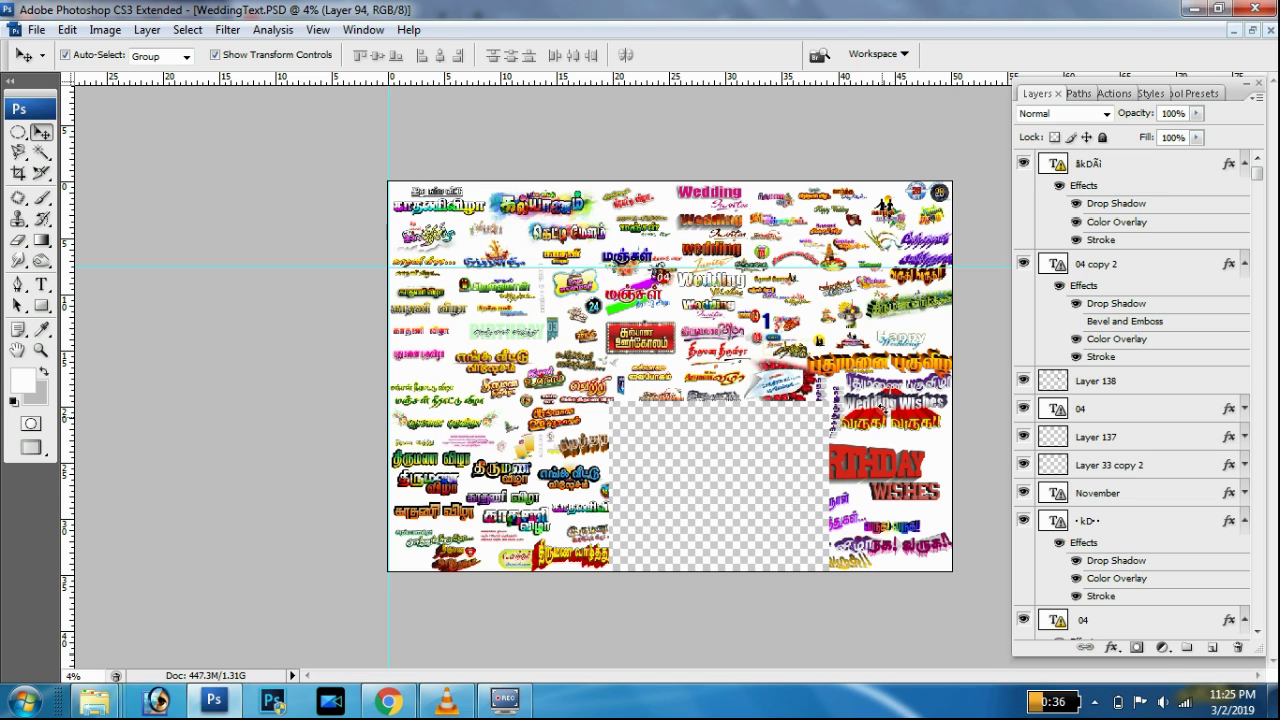
- Show the clipart sheet full screen on black, without panels or rulers, zoomed in
key("Tab")
key("f")
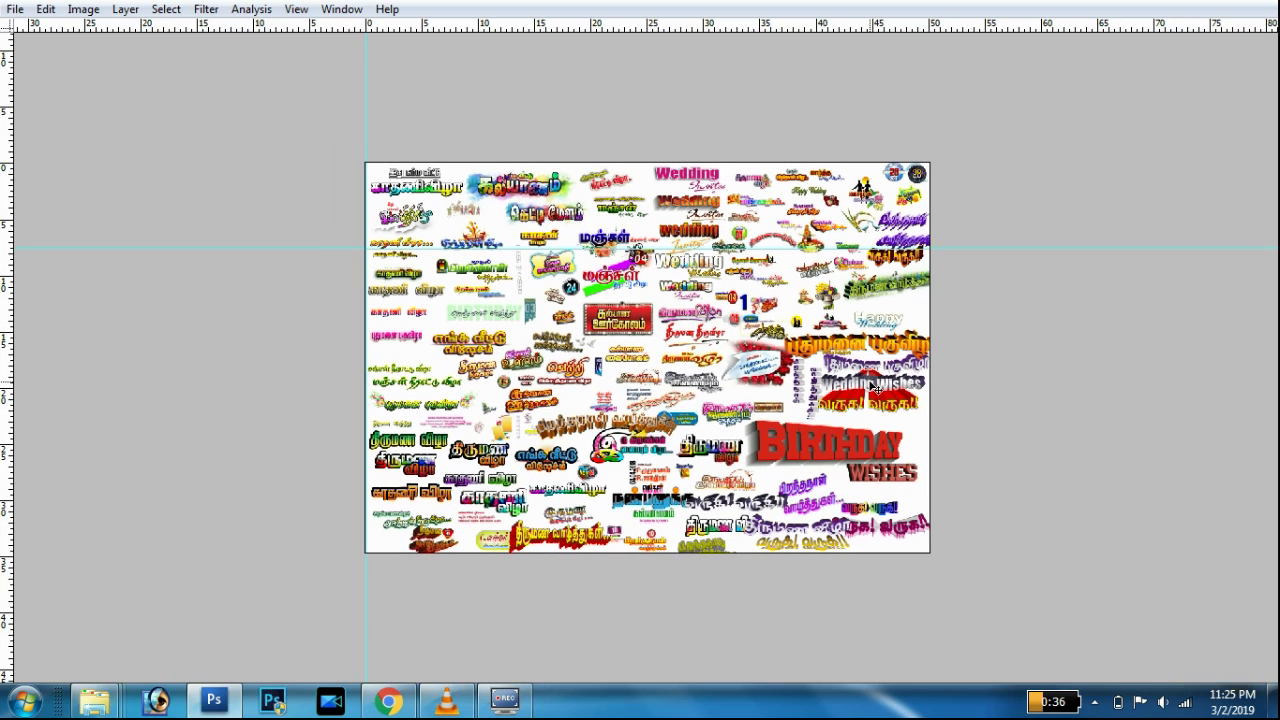
key("f")
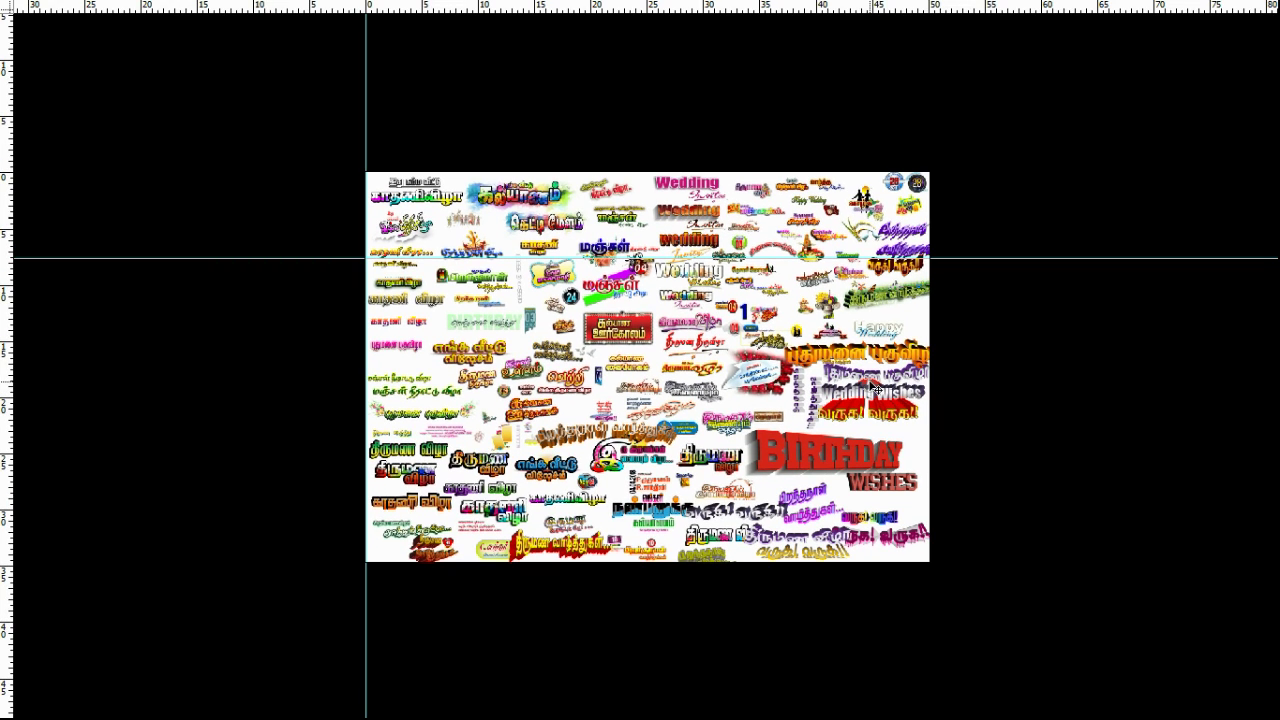
key("ctrl+r")
key("ctrl+plus")
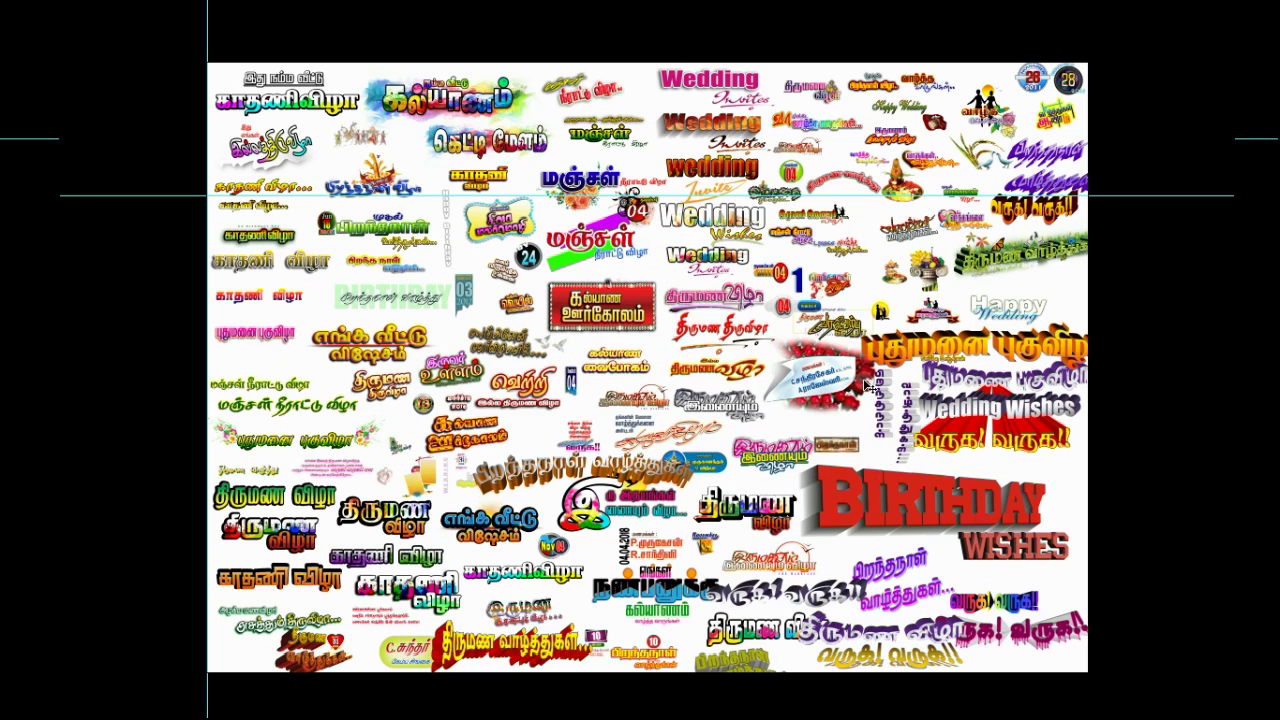
key("ctrl+Tab")
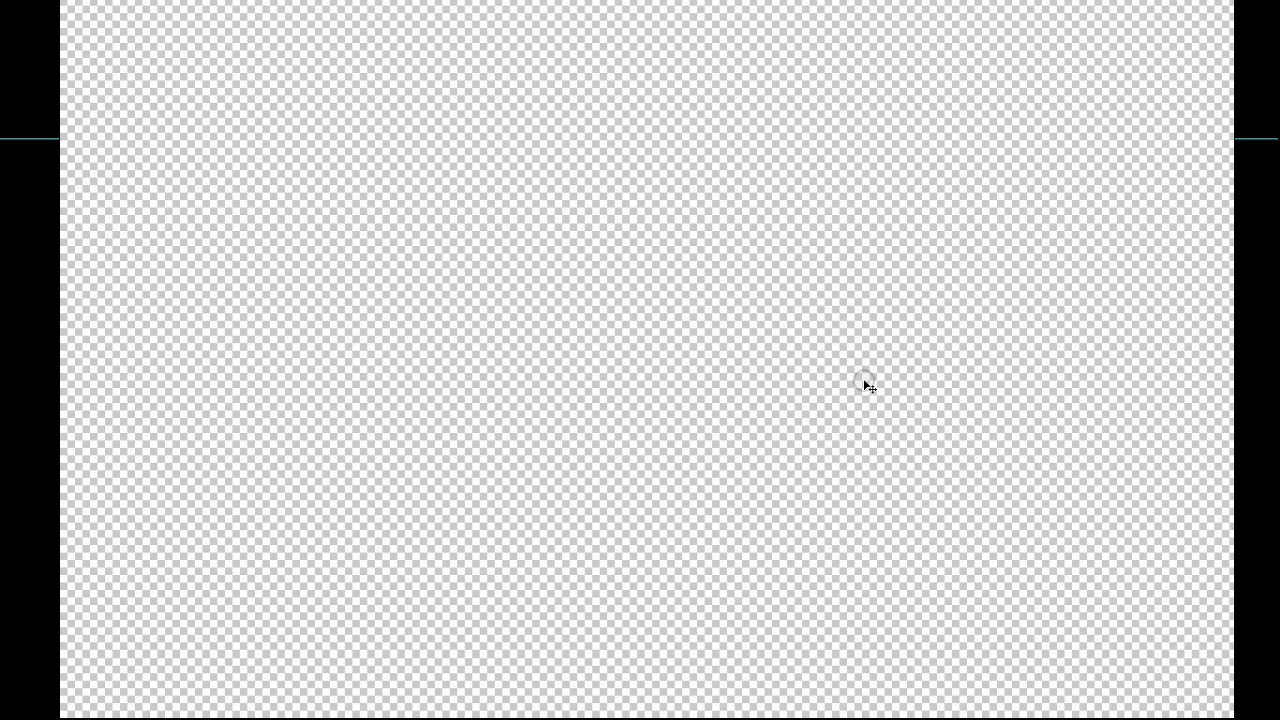
key("ctrl+v")
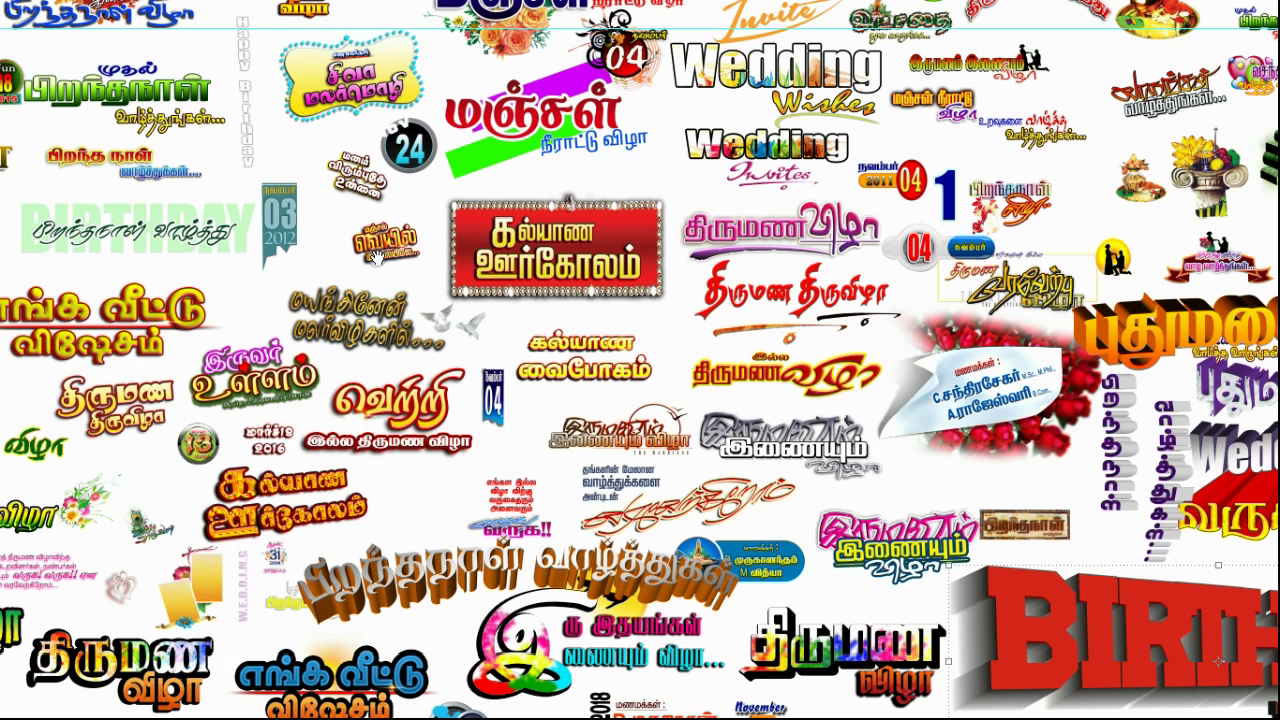
scroll(370, 215, "down", 3)
scroll(230, 218, "up", 3)
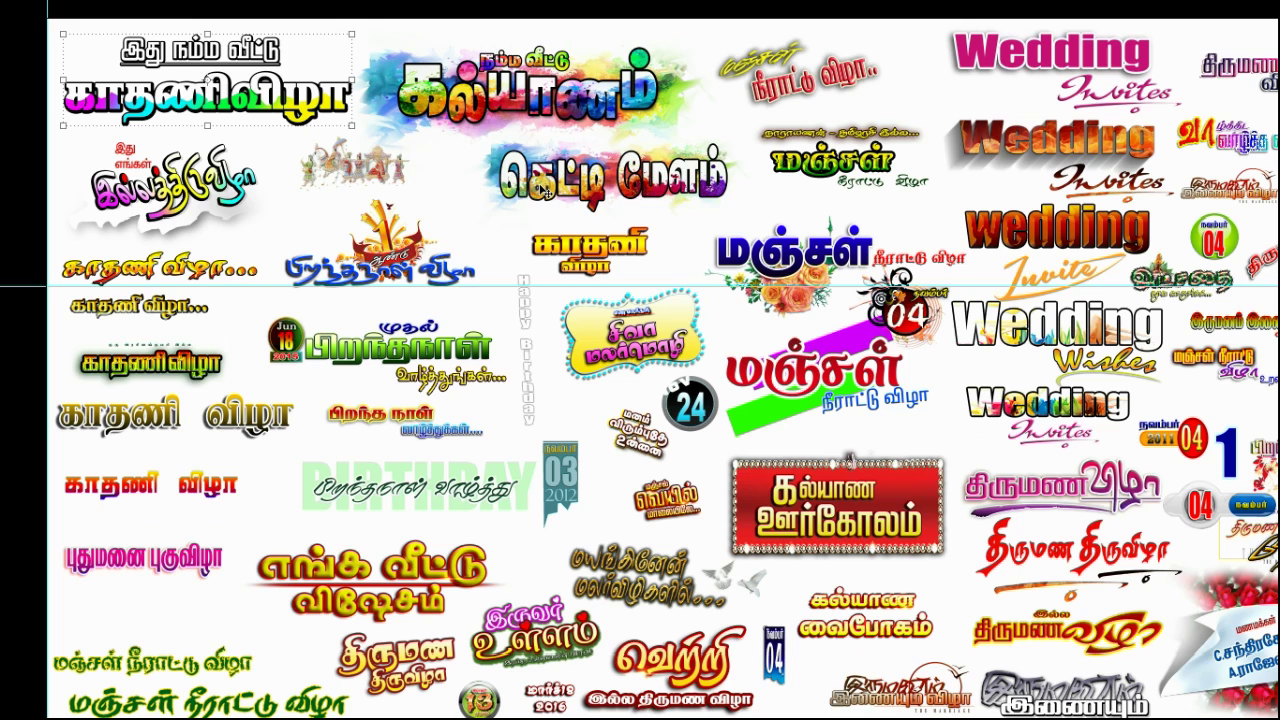
left_click(438, 205)
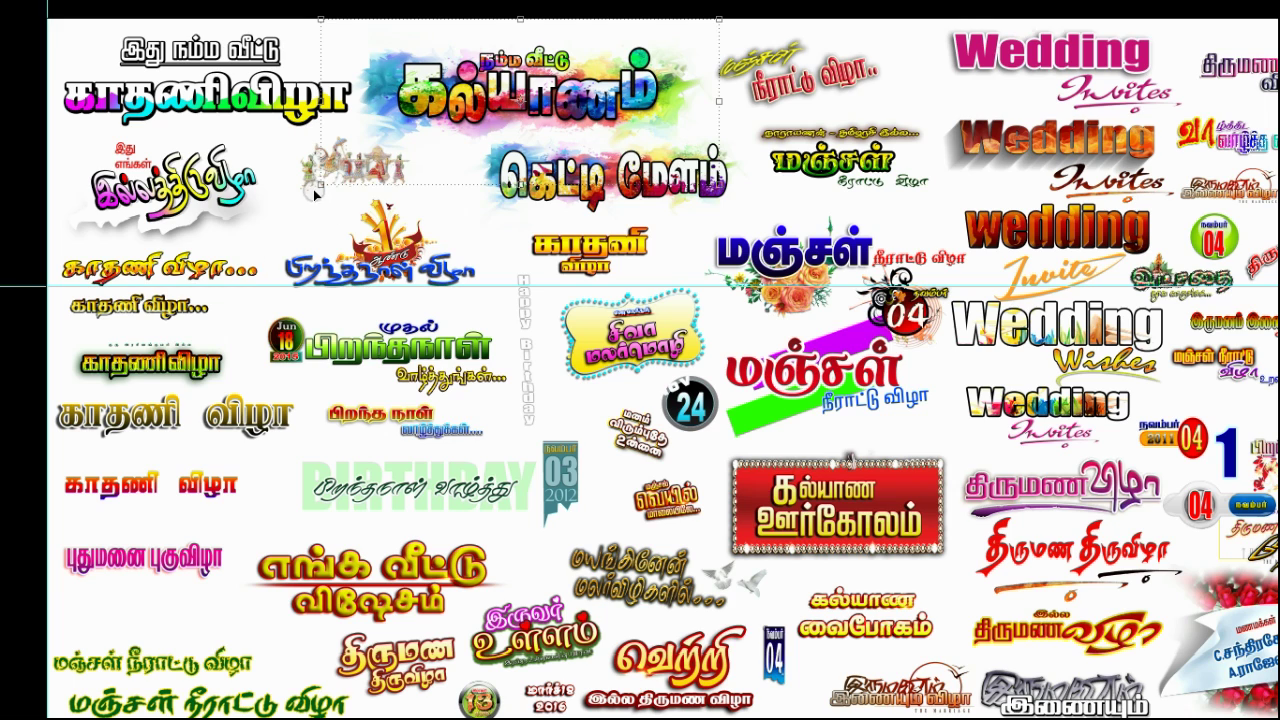
left_click_drag(432, 28, 415, 268)
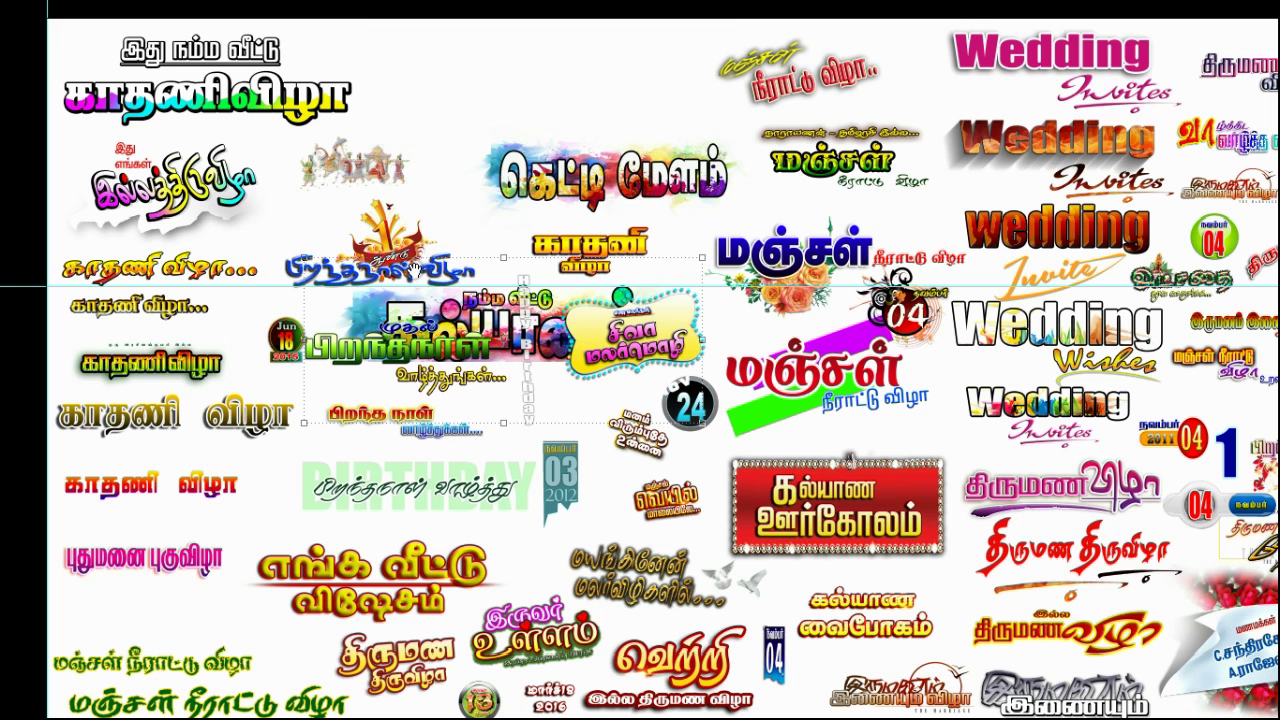
key("ctrl+z")
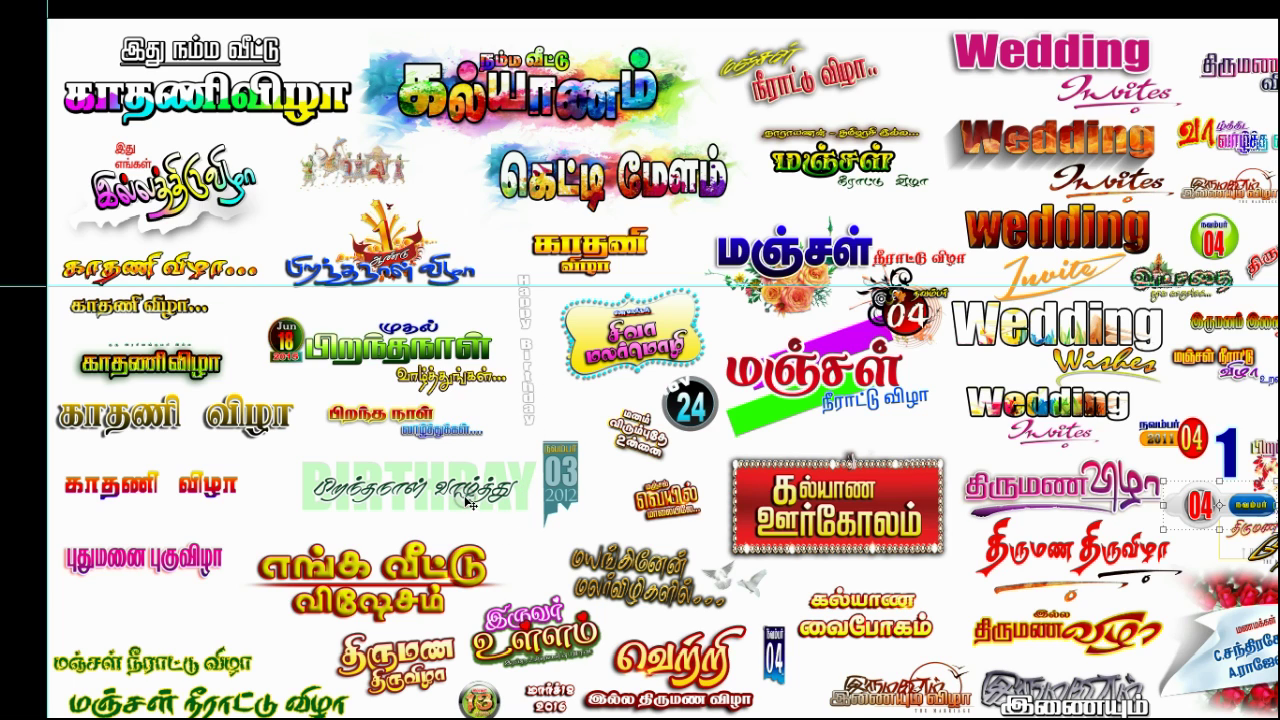
left_click(641, 506)
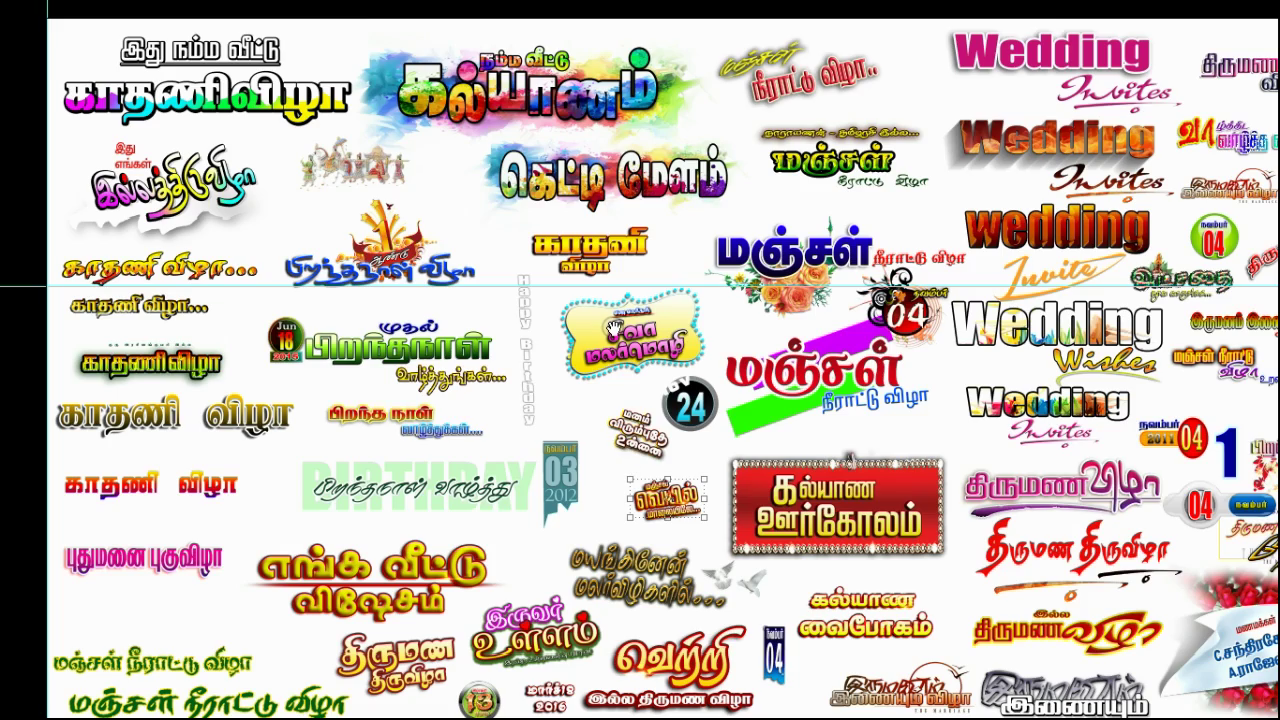
- Pan around the full-screen canvas to inspect the wedding-title clipart
scroll(397, 568, "down", 5)
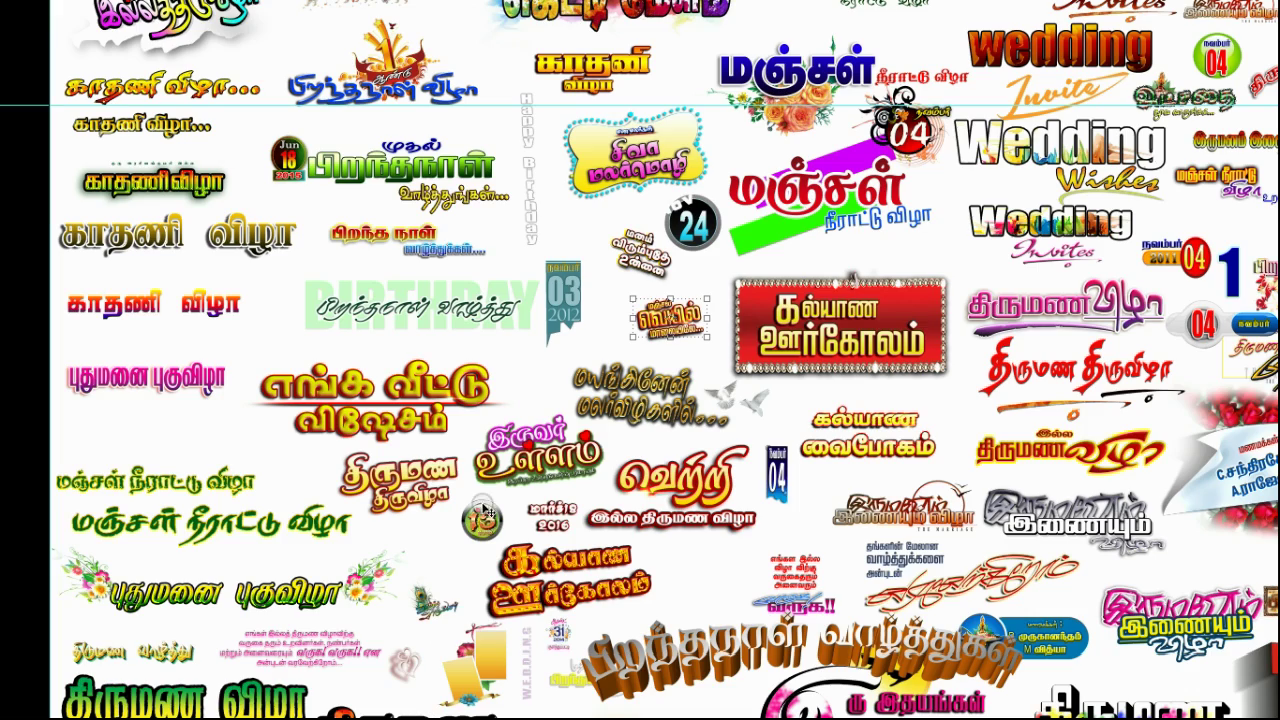
scroll(485, 505, "down", 1)
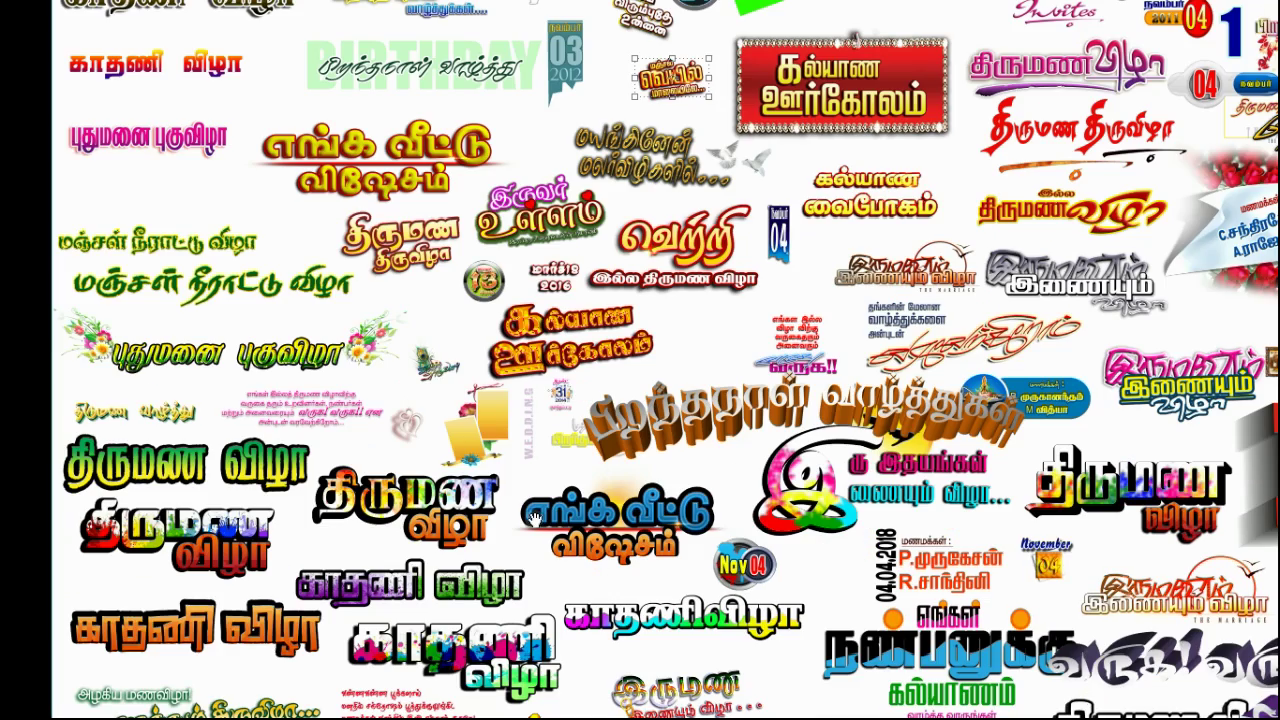
scroll(534, 517, "right", 2)
scroll(534, 517, "down", 1)
scroll(579, 352, "up", 5)
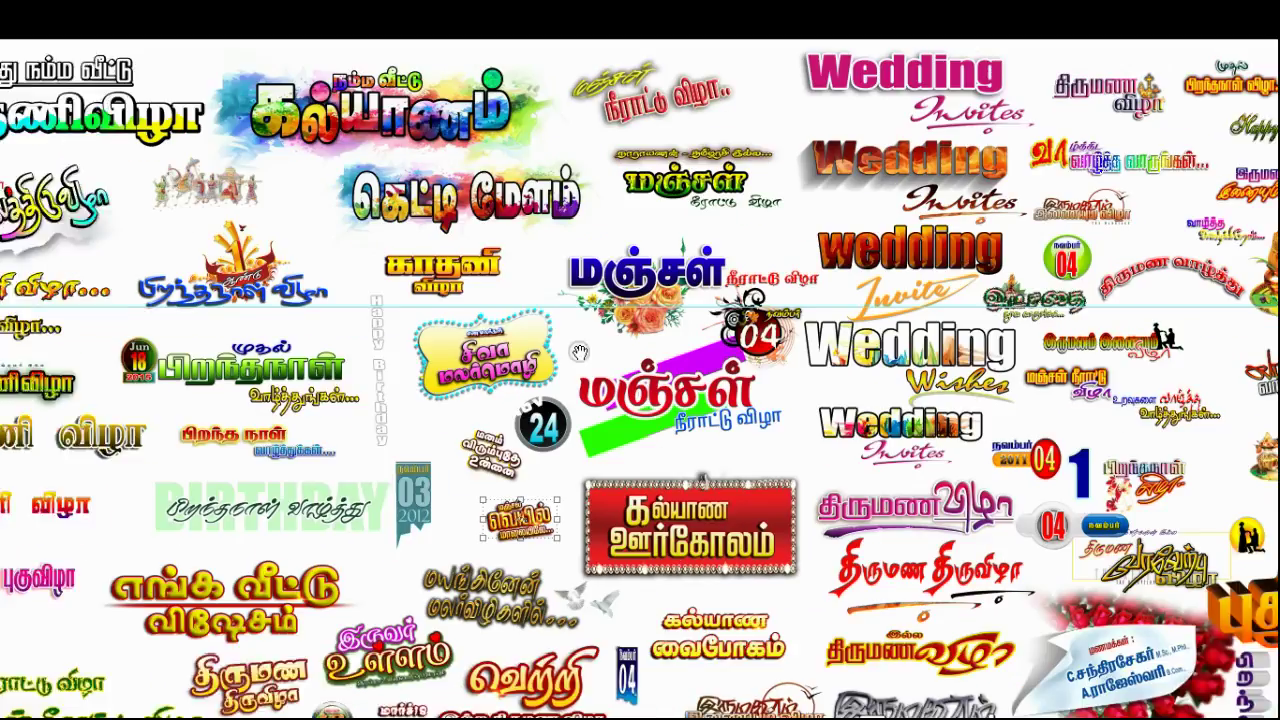
scroll(579, 352, "right", 4)
scroll(579, 352, "up", 1)
scroll(451, 432, "right", 1)
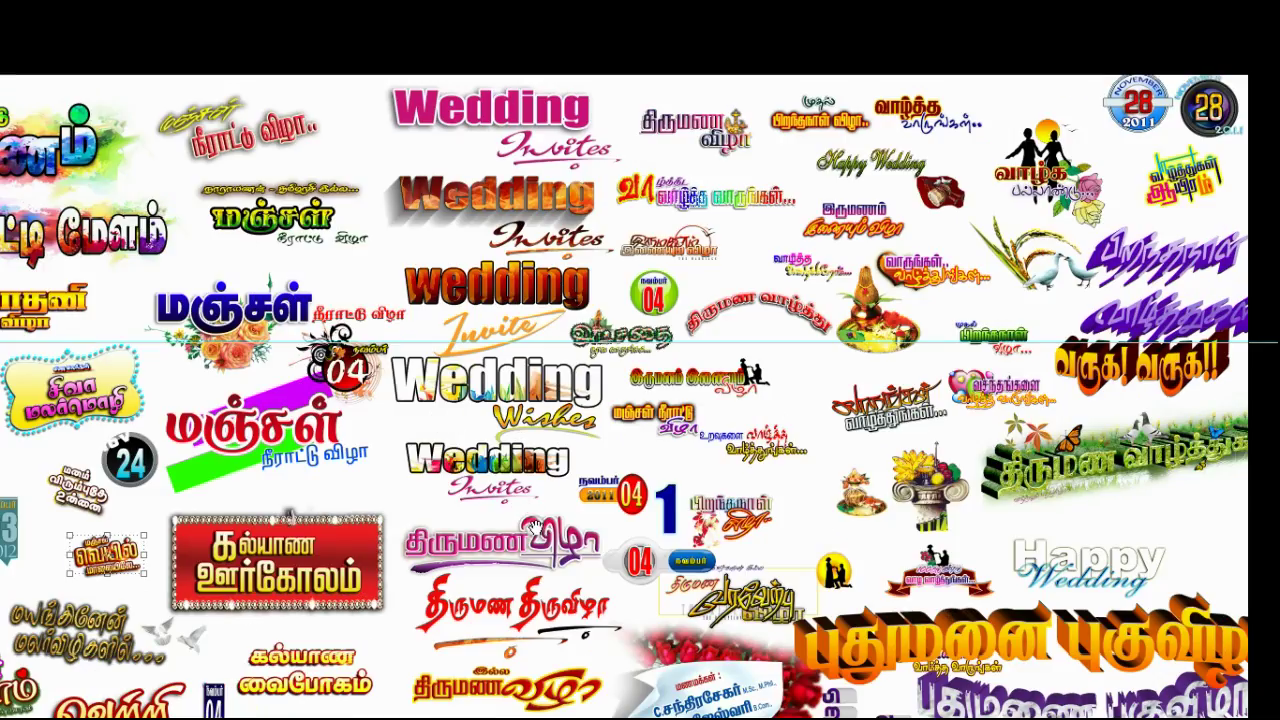
scroll(535, 527, "down", 5)
scroll(535, 527, "down", 4)
scroll(708, 358, "up", 10)
scroll(708, 358, "left", 3)
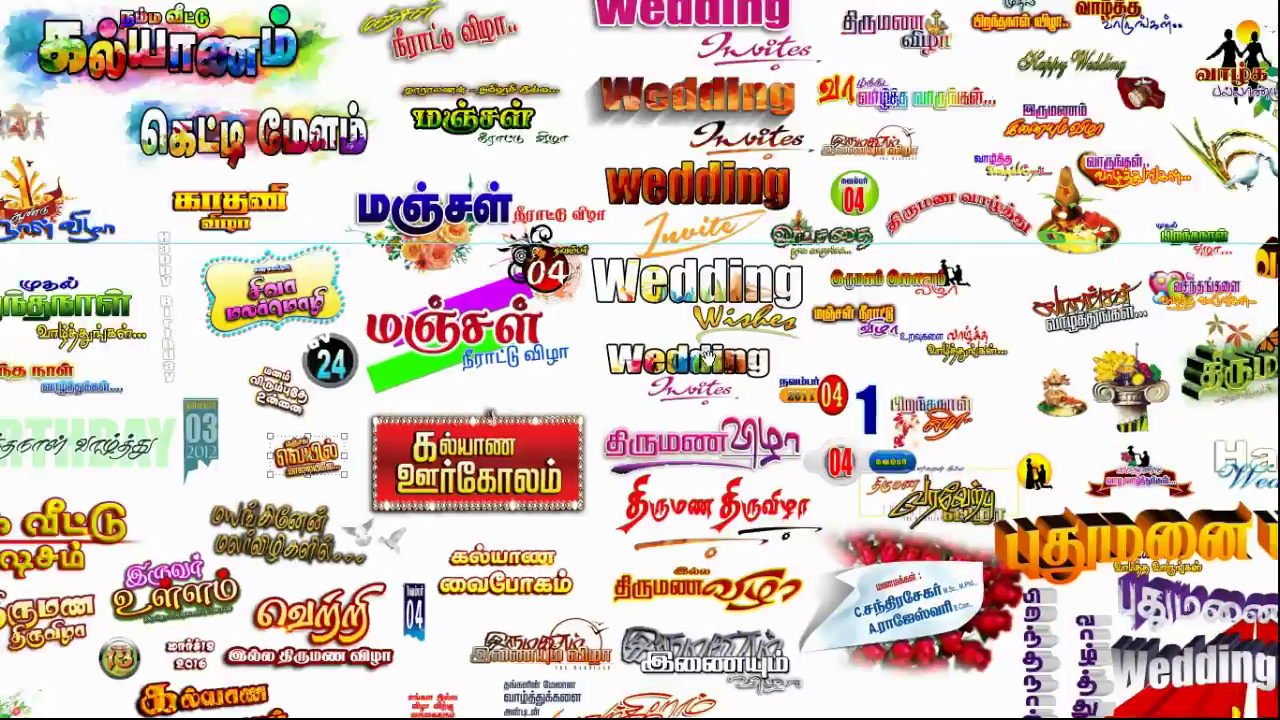
scroll(709, 361, "right", 1)
scroll(604, 373, "down", 1)
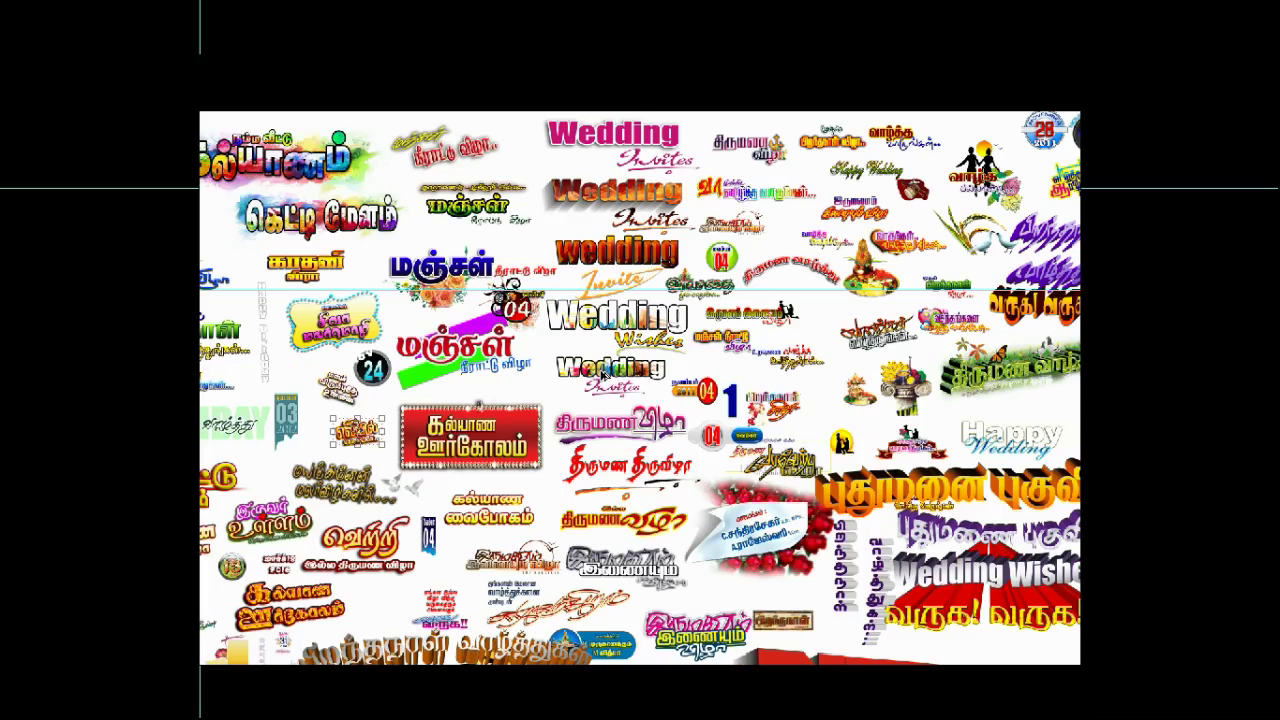
scroll(602, 374, "down", 1)
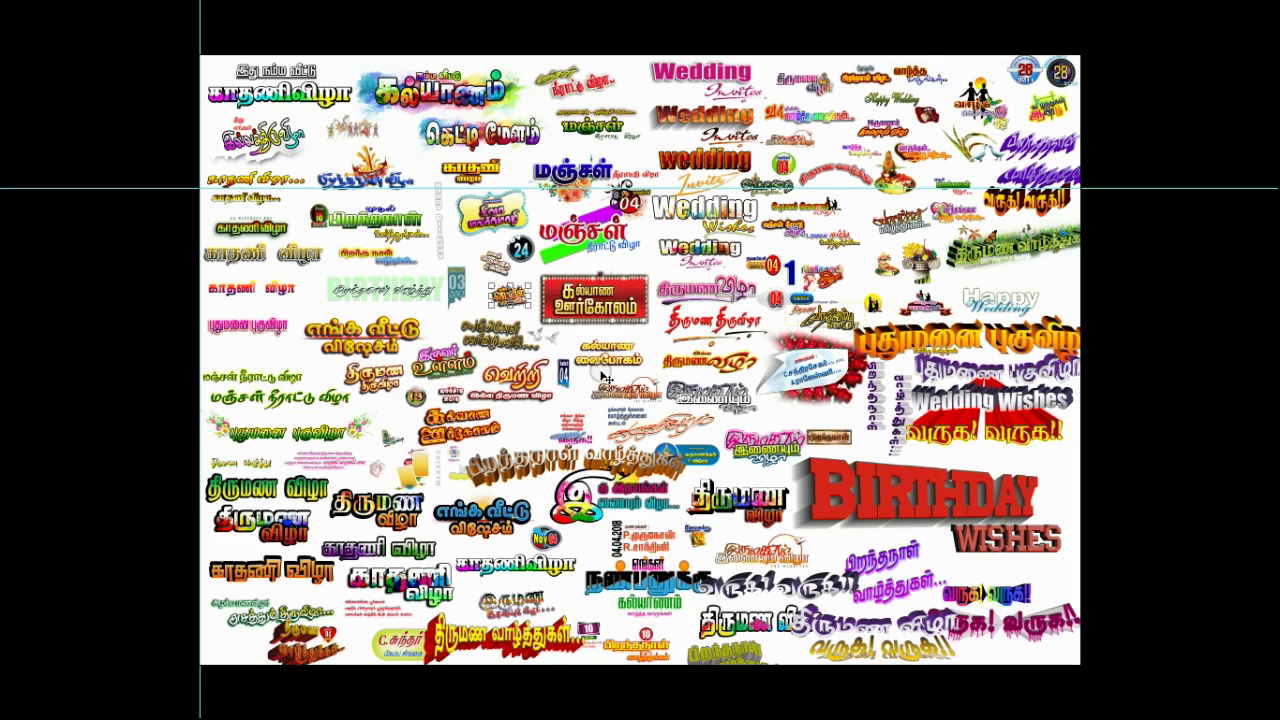
- Exit full-screen view and restore the Photoshop panels and tools
key("f")
key("Tab")
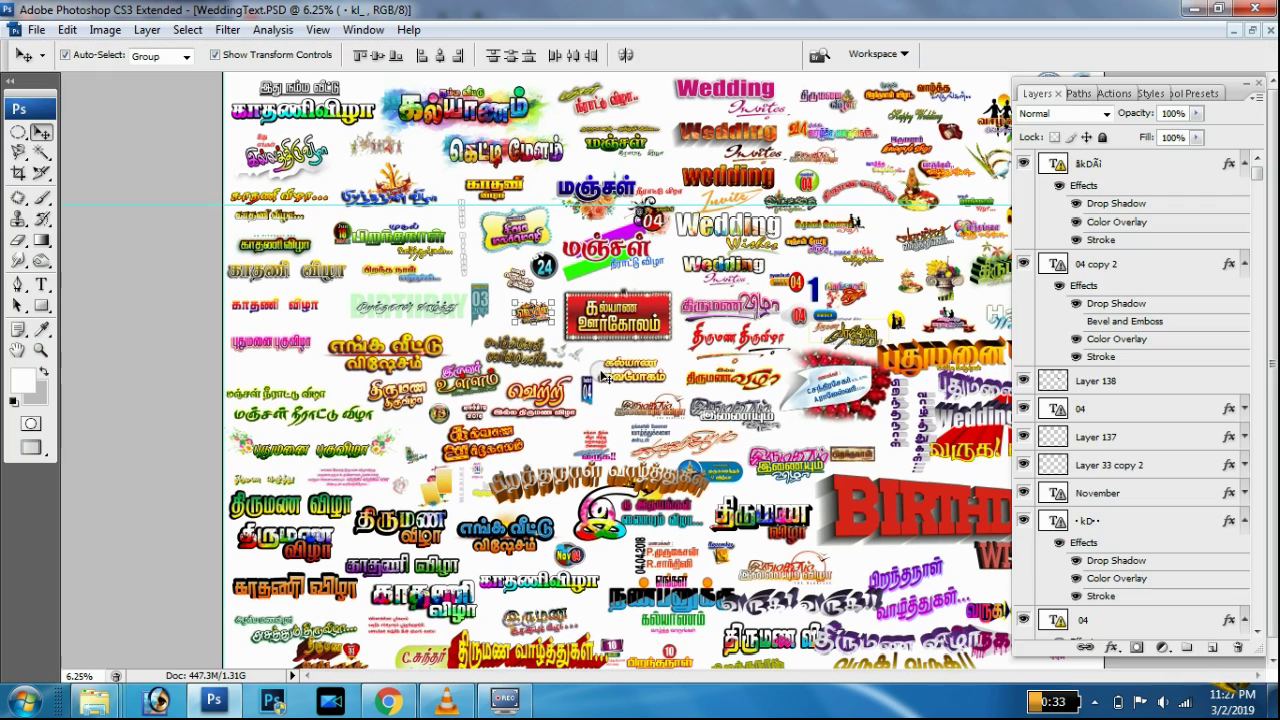
scroll(630, 337, "down", 1)
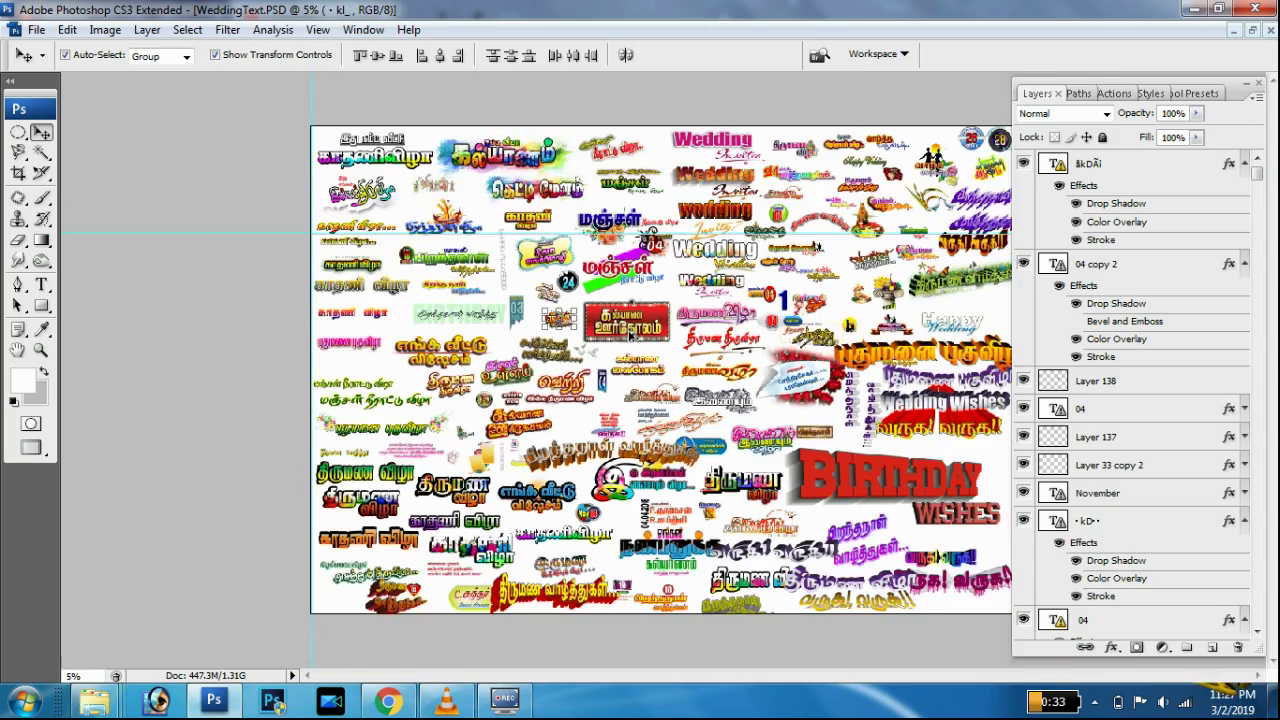
- Open the Lovely Boys Intro video and its description's MediaFire link in a new tab
left_click(388, 700)
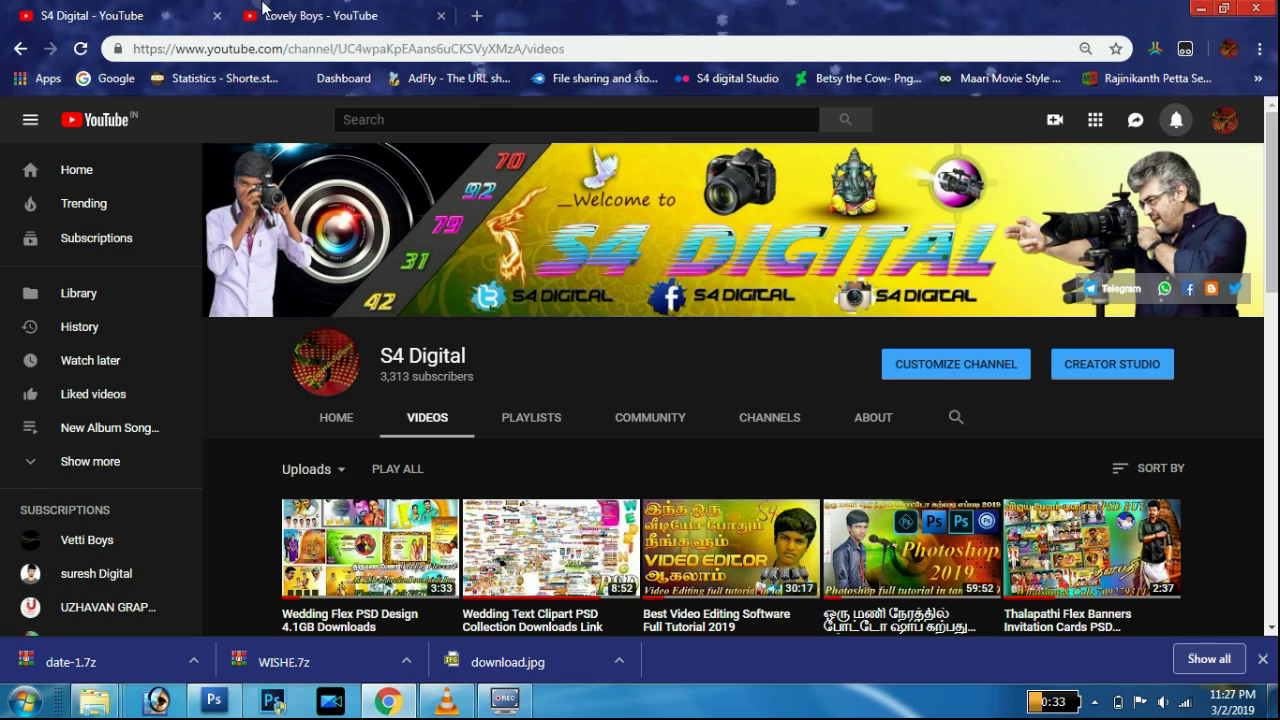
left_click(320, 15)
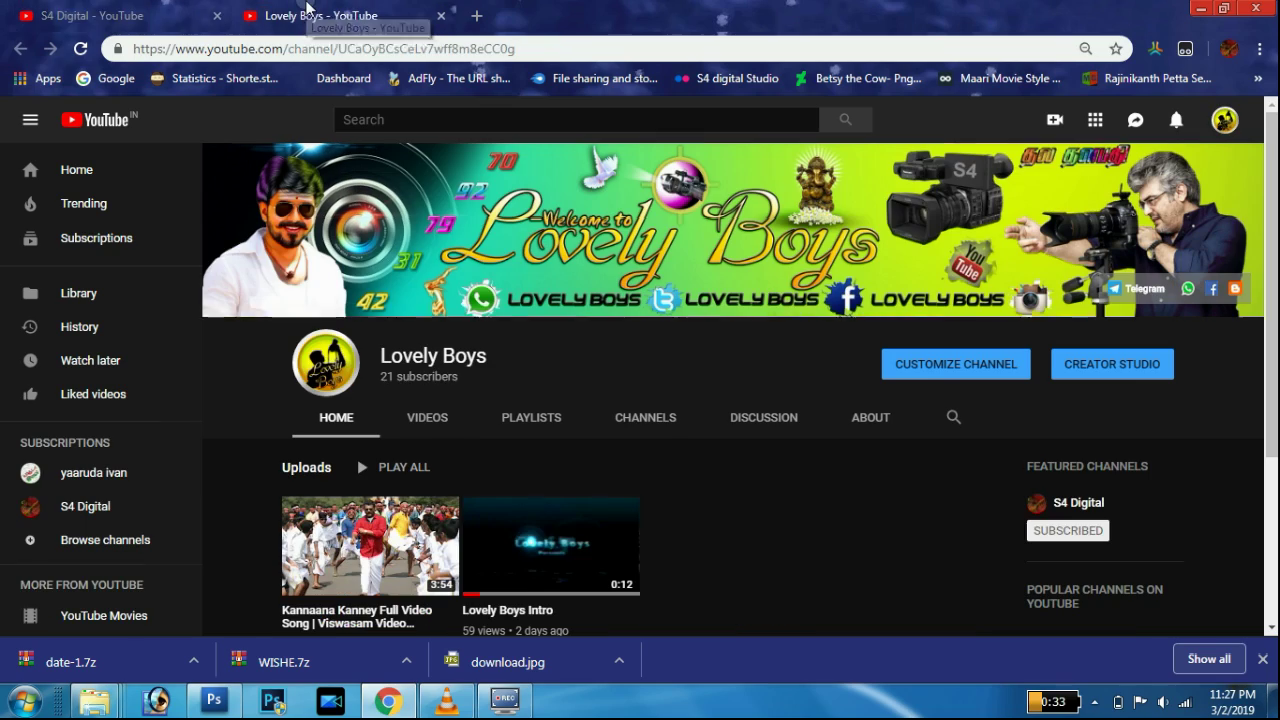
left_click(518, 550)
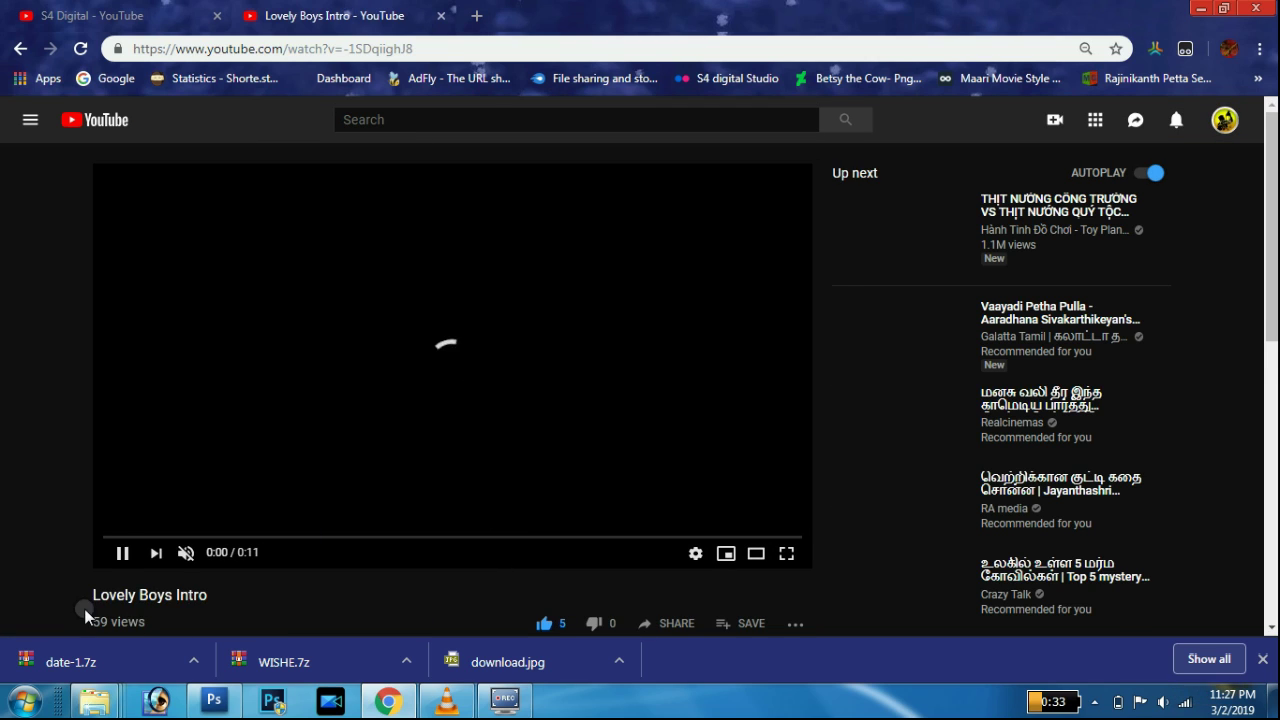
scroll(183, 600, "down", 2)
left_click(183, 590)
scroll(205, 520, "down", 2)
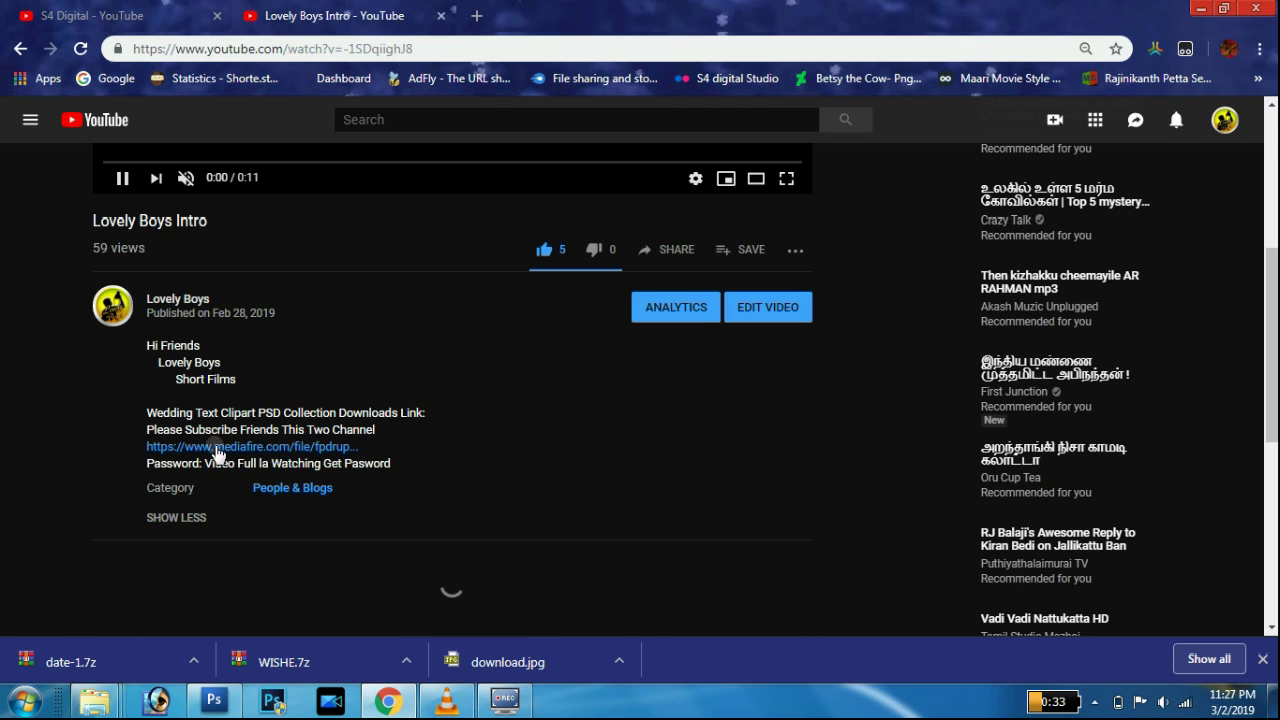
left_click(217, 449)
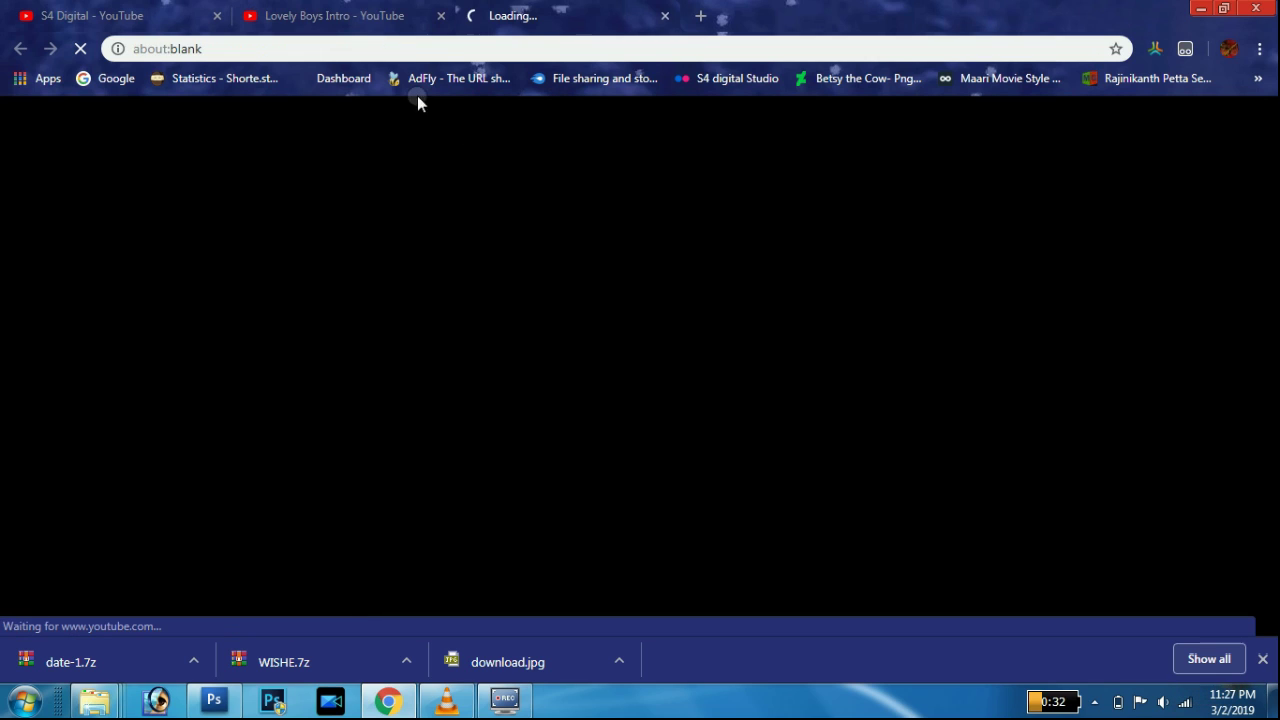
- Replay the intro video, view the Wedding Text.7z MediaFire page, then return to Photoshop
left_click(377, 17)
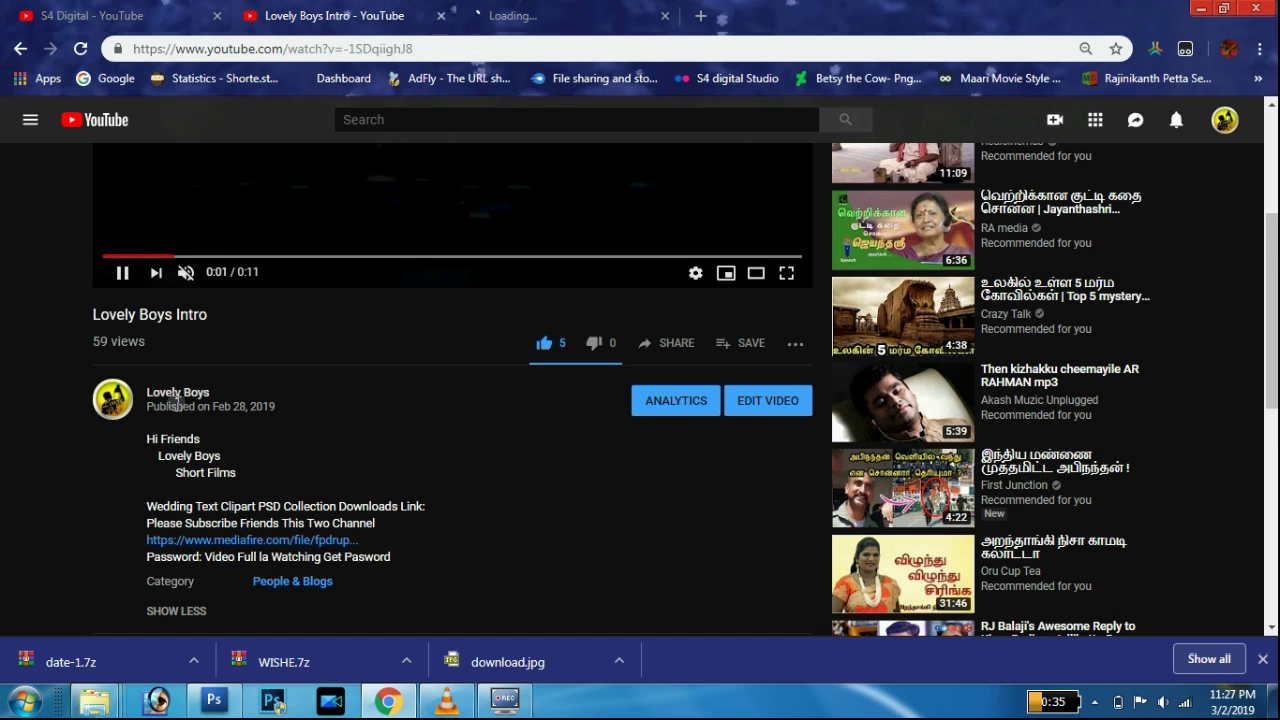
scroll(268, 346, "up", 3)
scroll(537, 488, "down", 2)
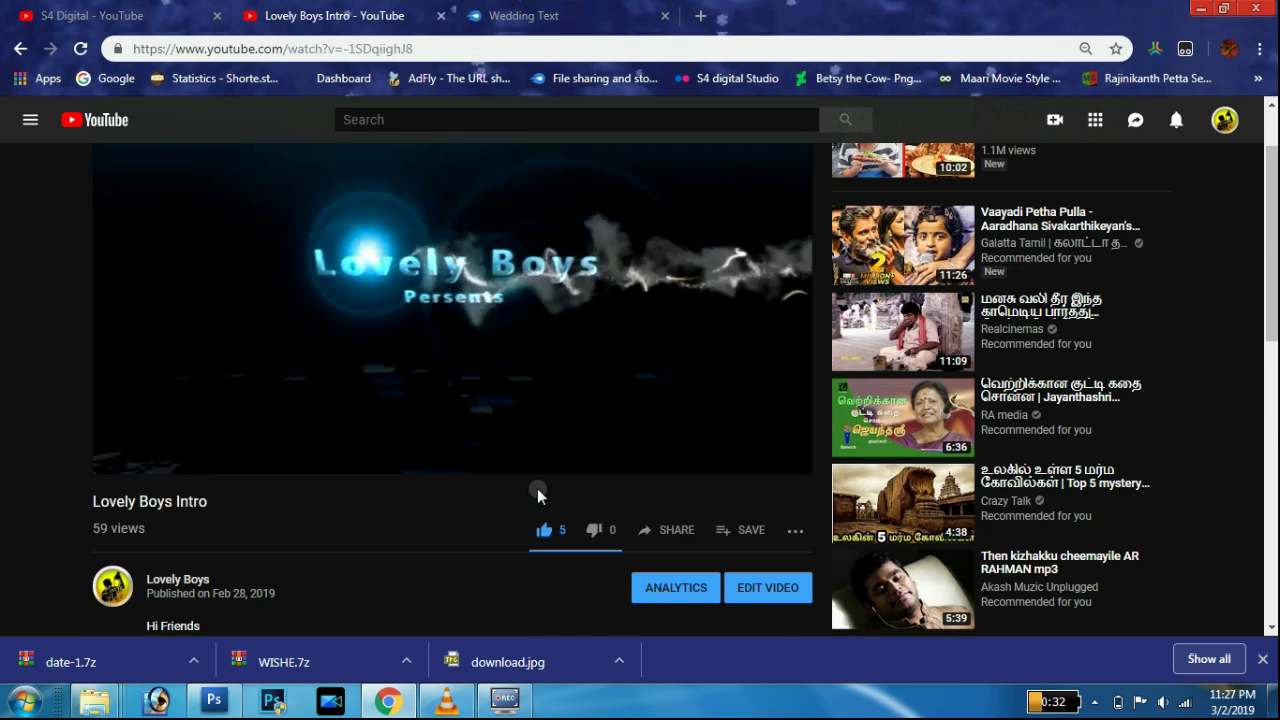
scroll(530, 394, "up", 2)
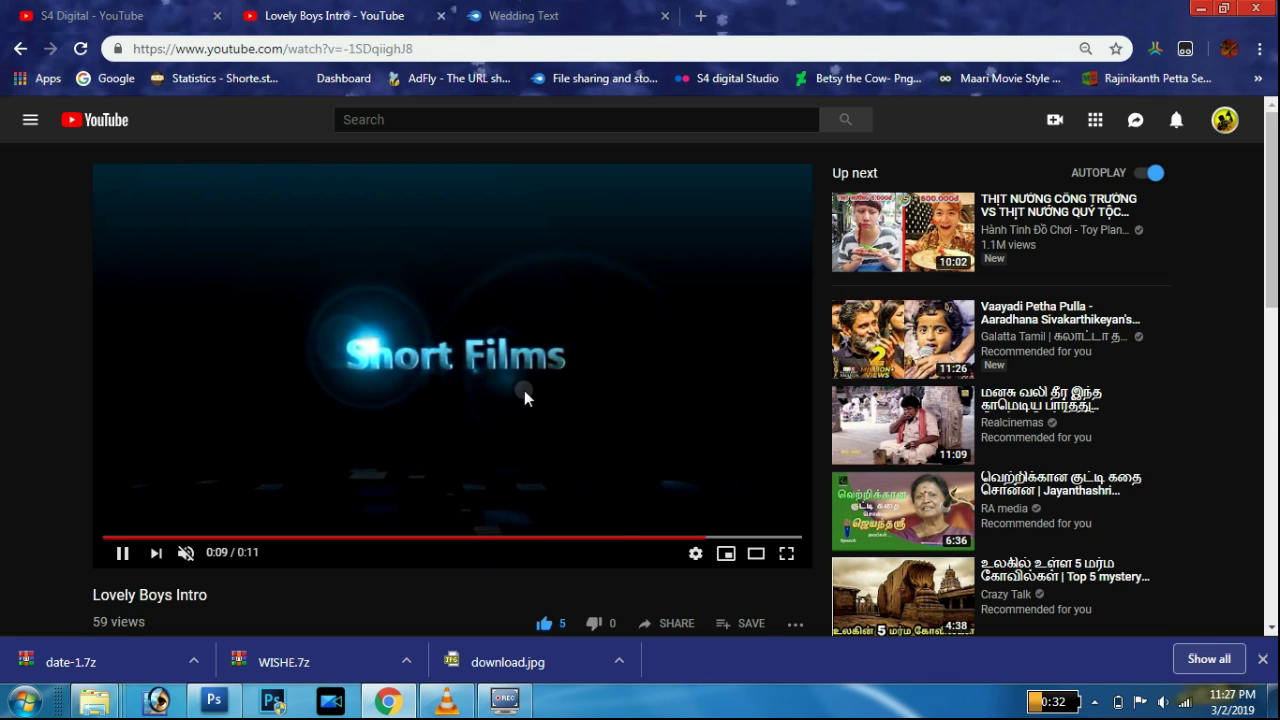
left_click(474, 490)
left_click(540, 16)
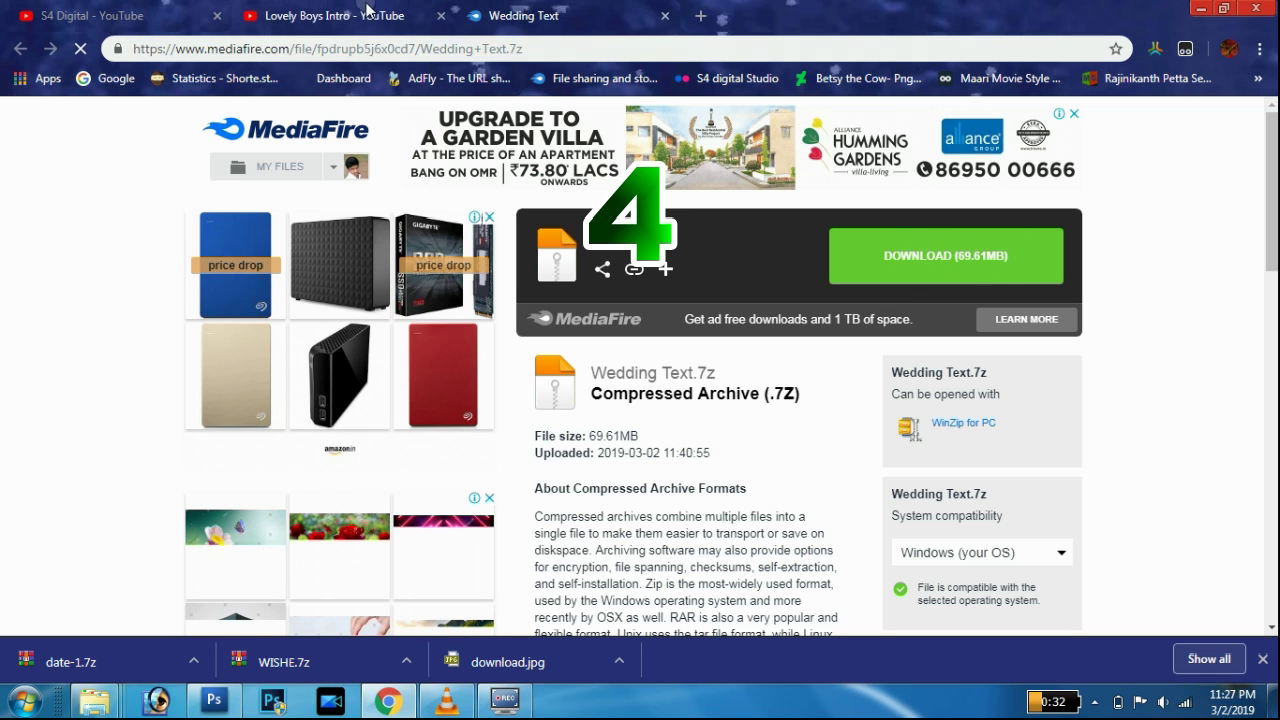
left_click(322, 16)
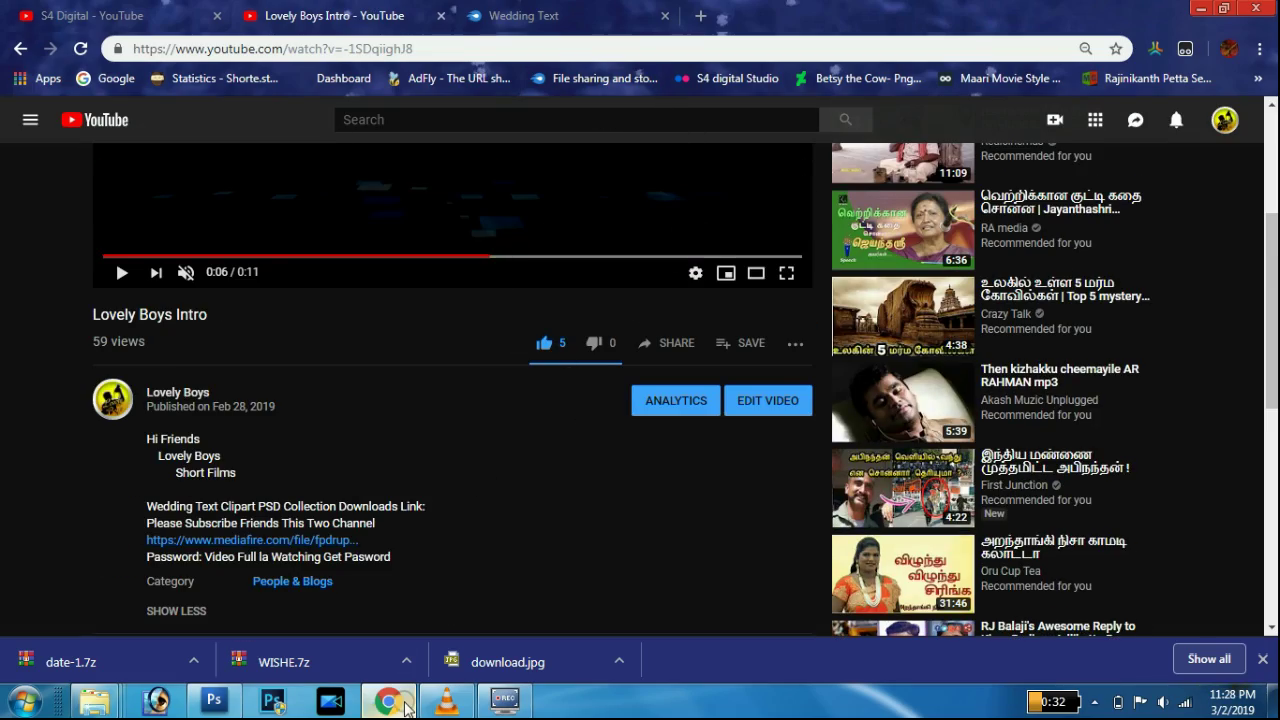
left_click(213, 700)
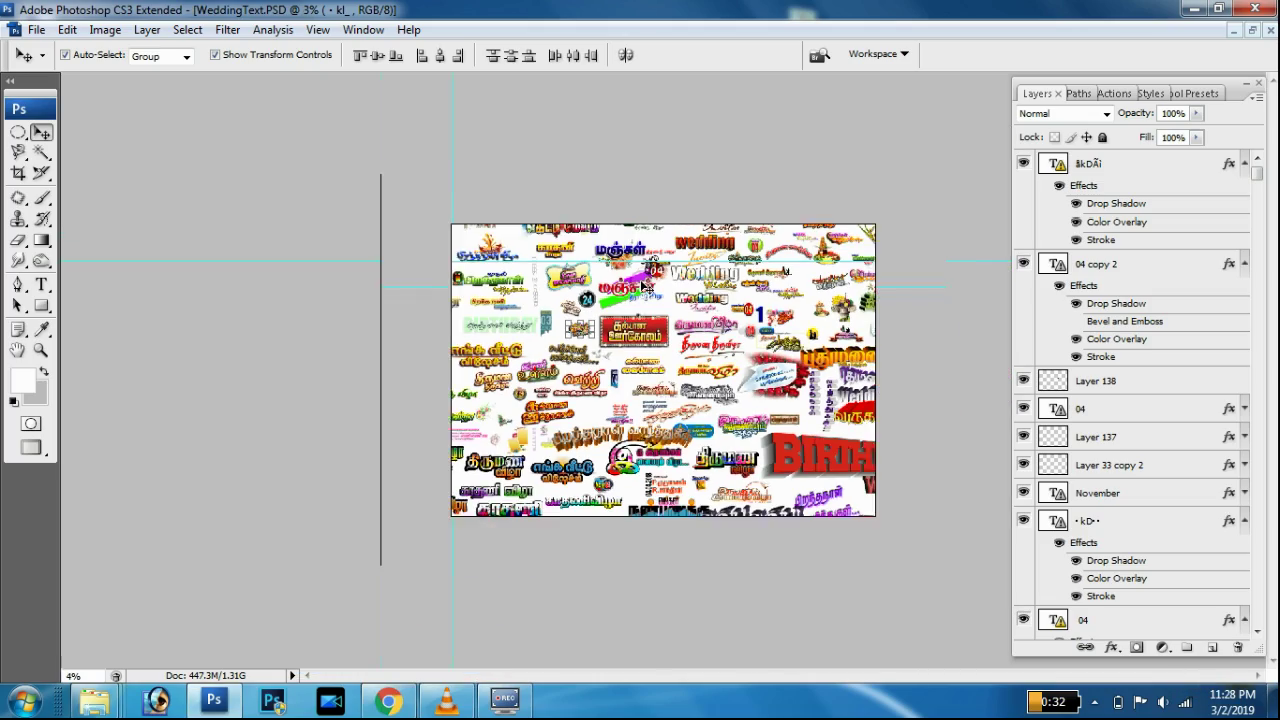